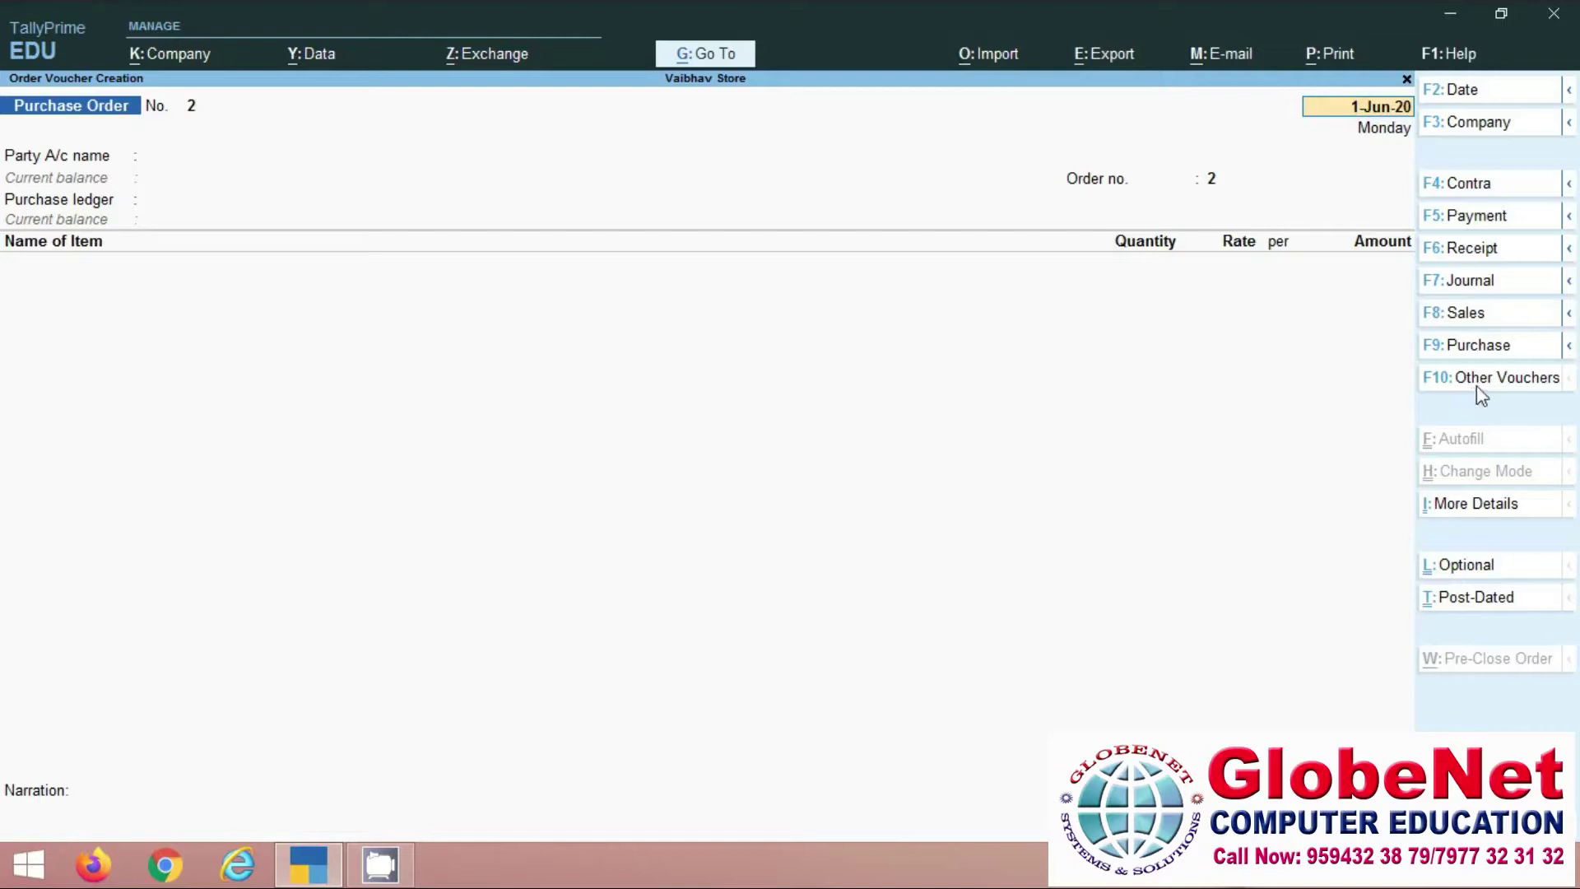
- Show the inactive voucher types, choose Purchase Order and accept the voucher date 1-Jun-20
click(1476, 381)
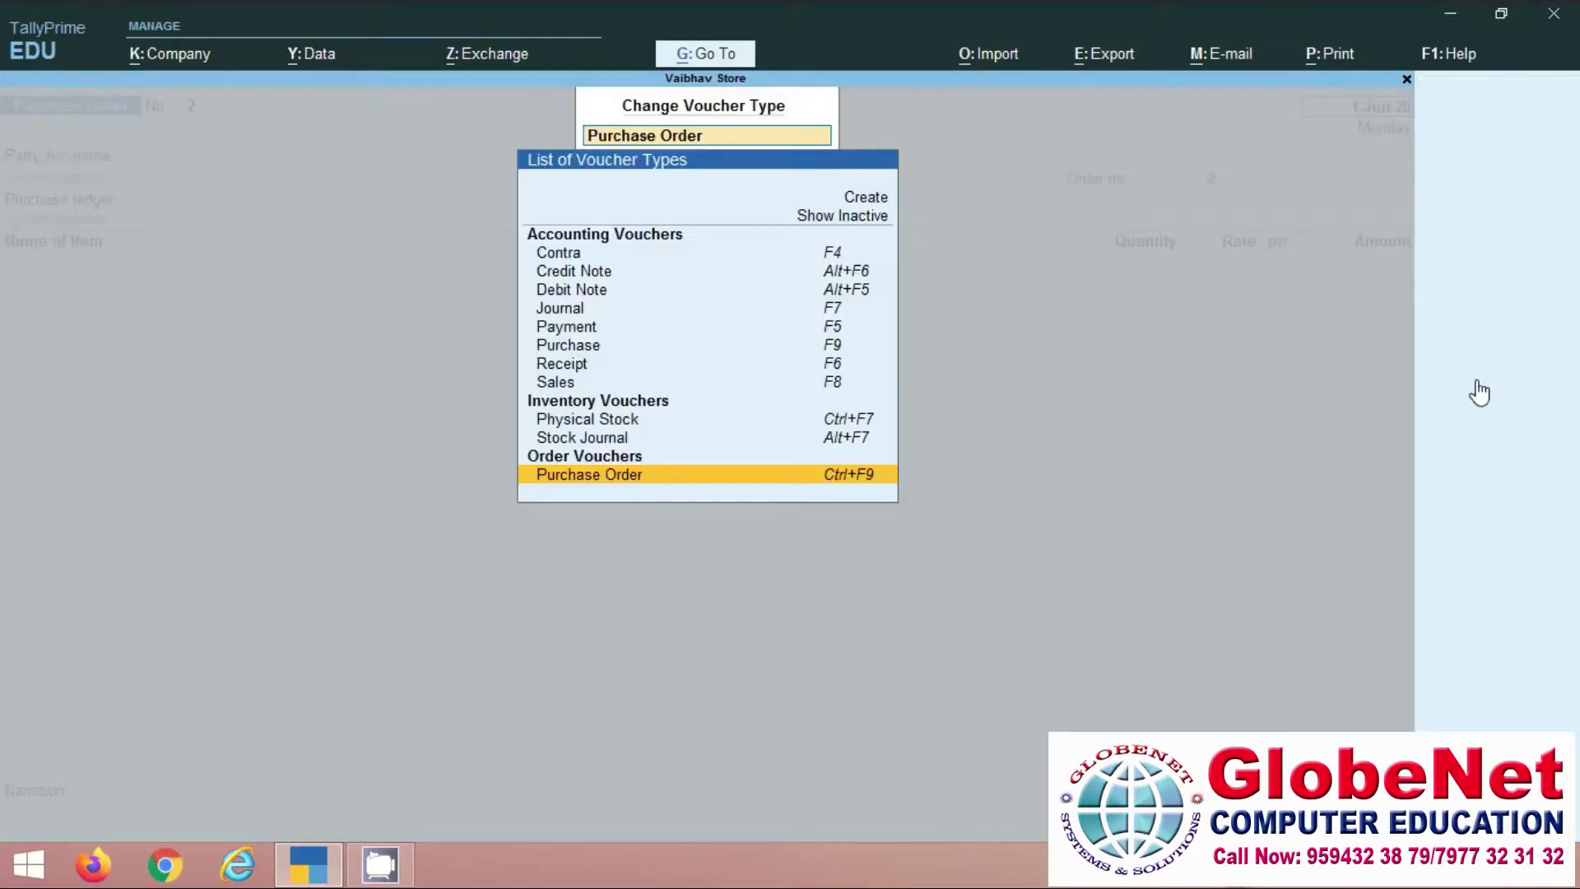
click(834, 218)
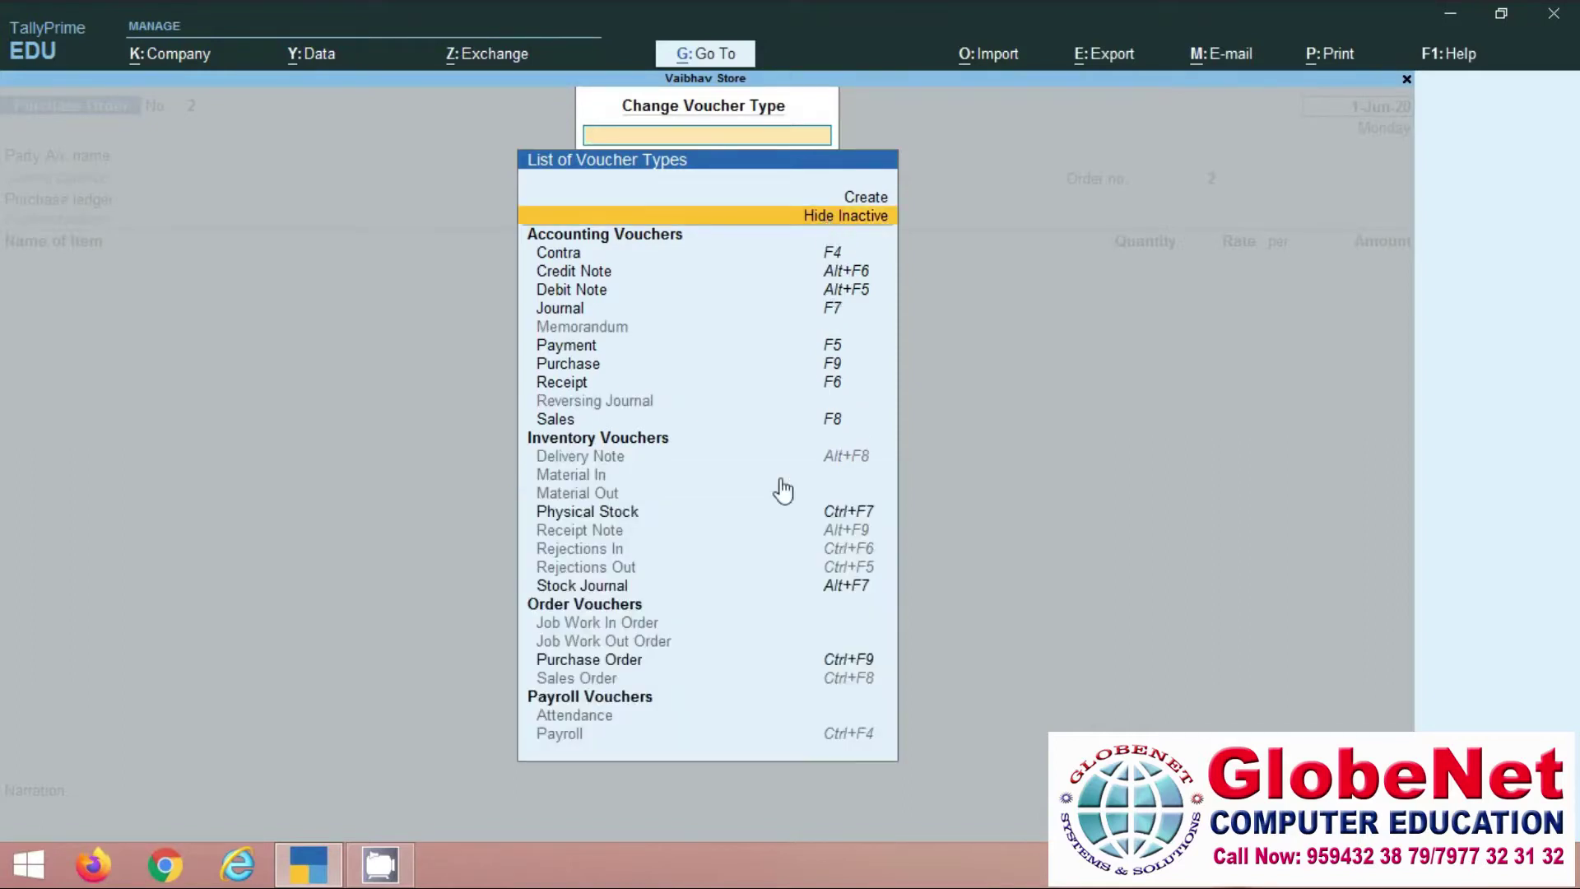
click(570, 666)
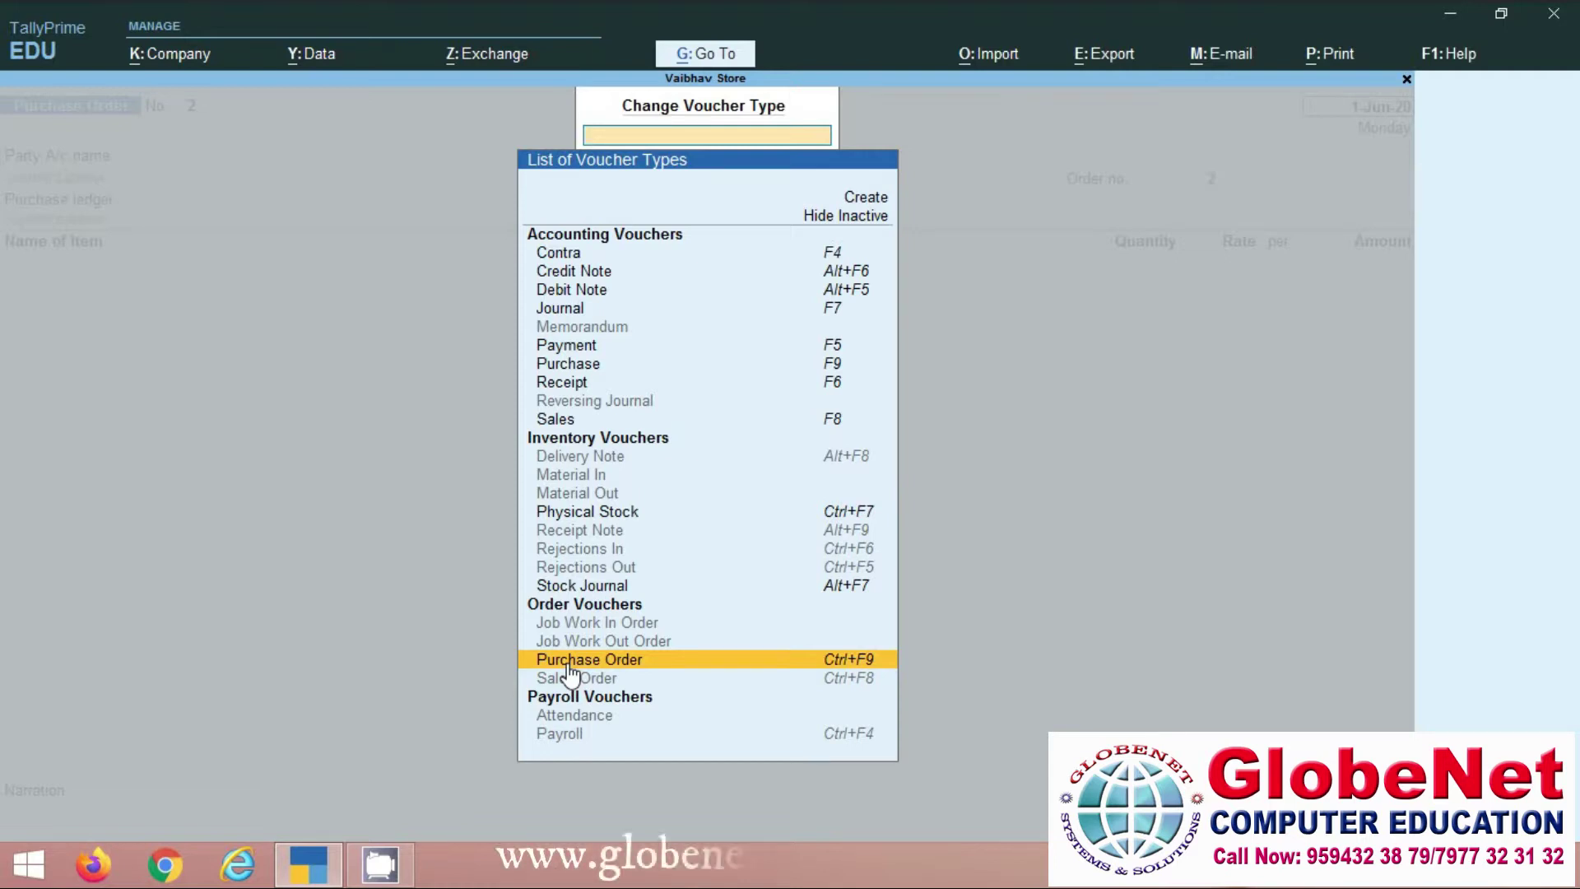
click(567, 665)
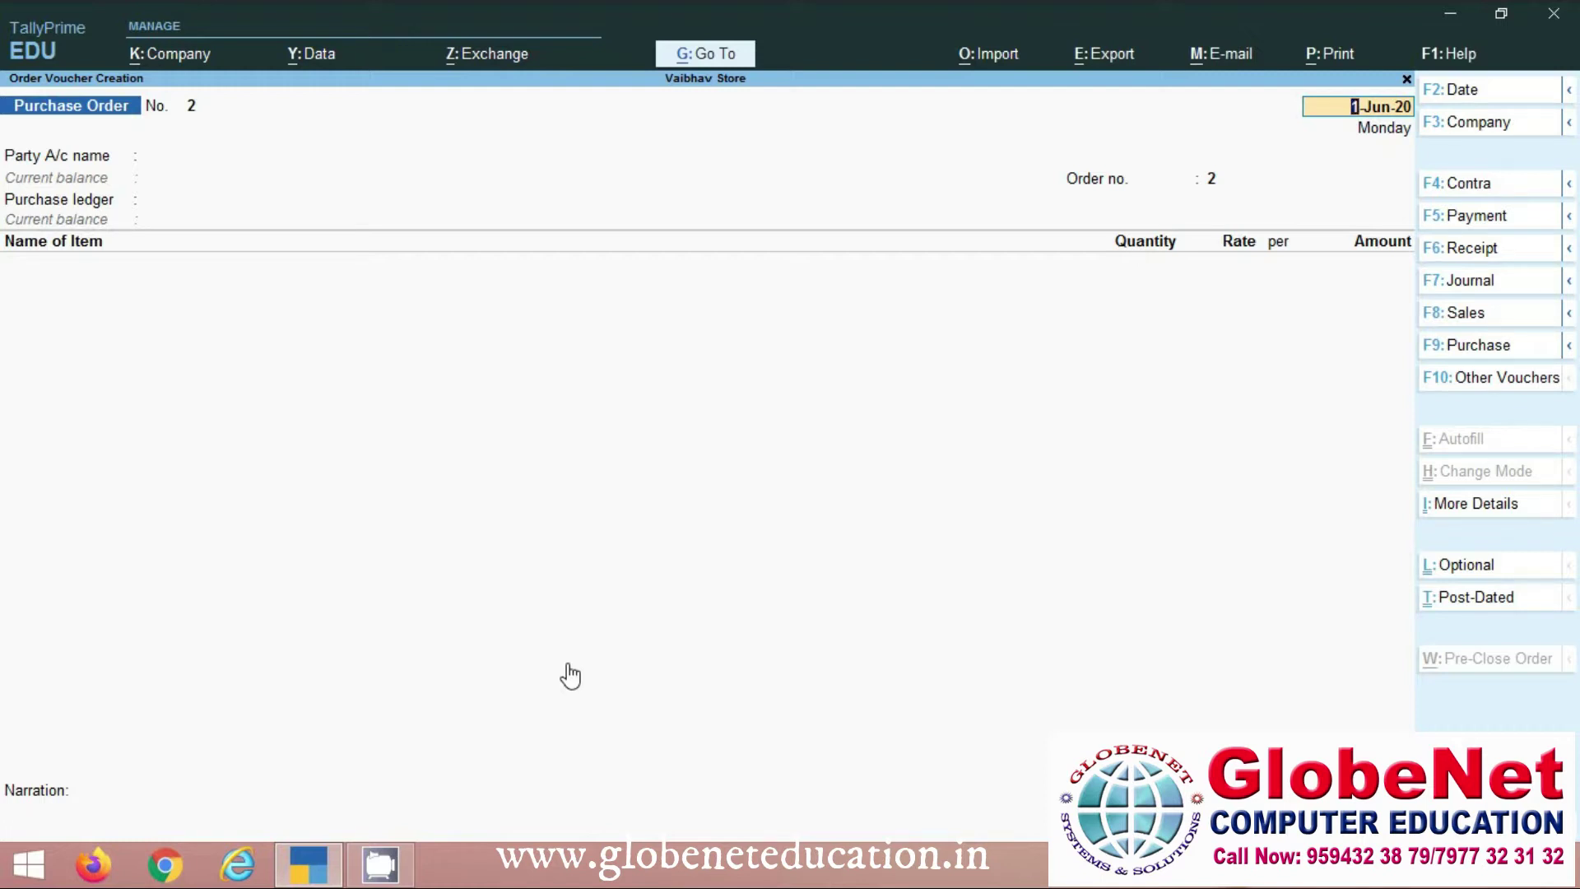
key(Return)
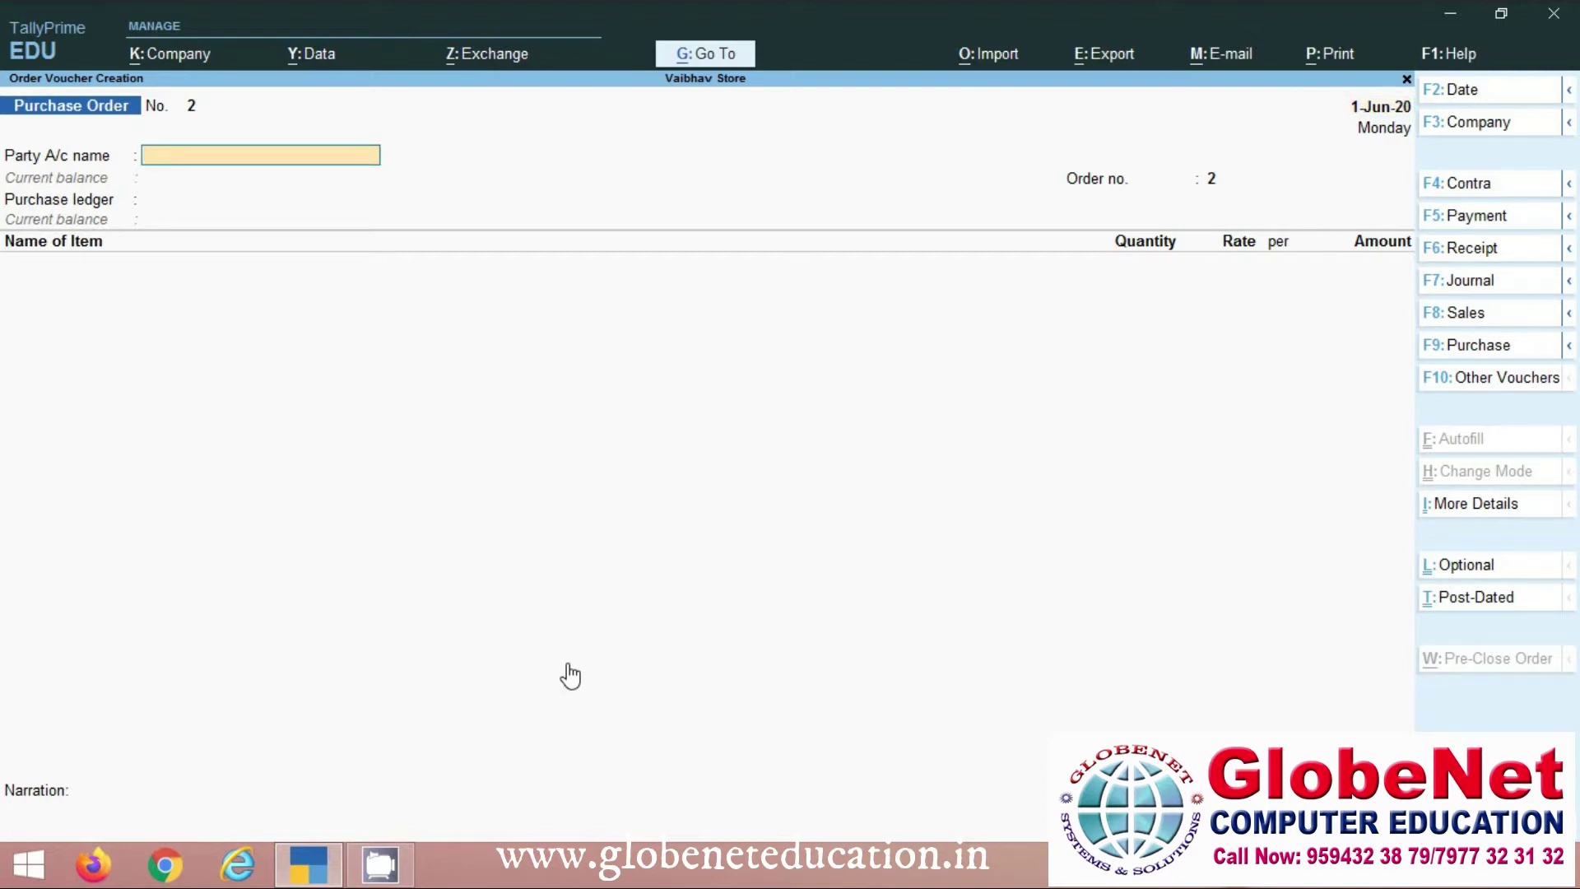
text(S)
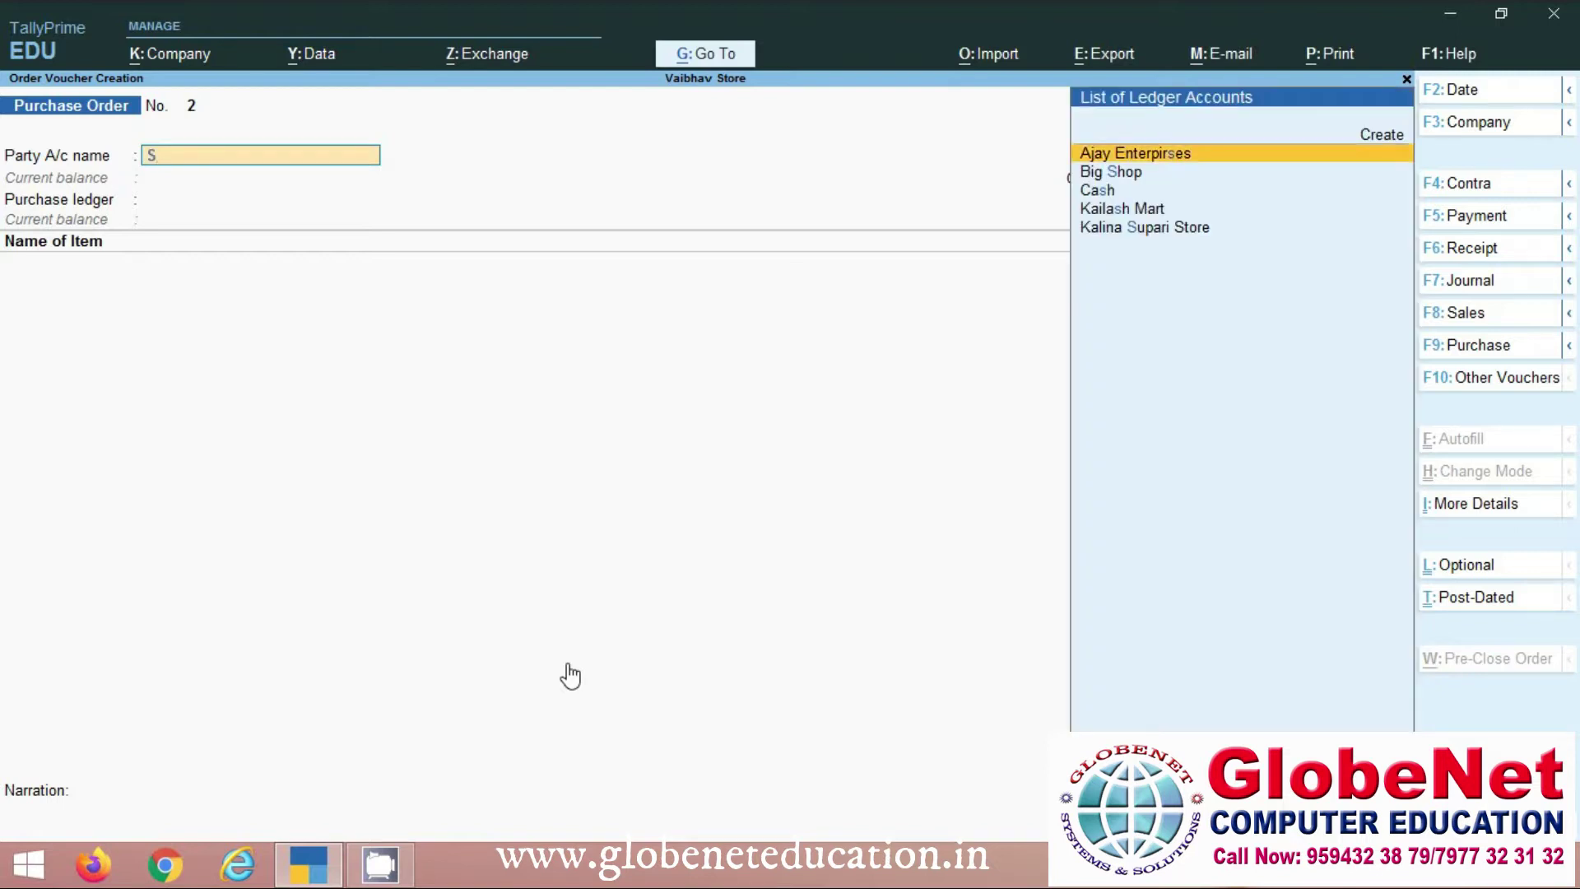
key(Down)
key(Down)
key(Down)
key(Down)
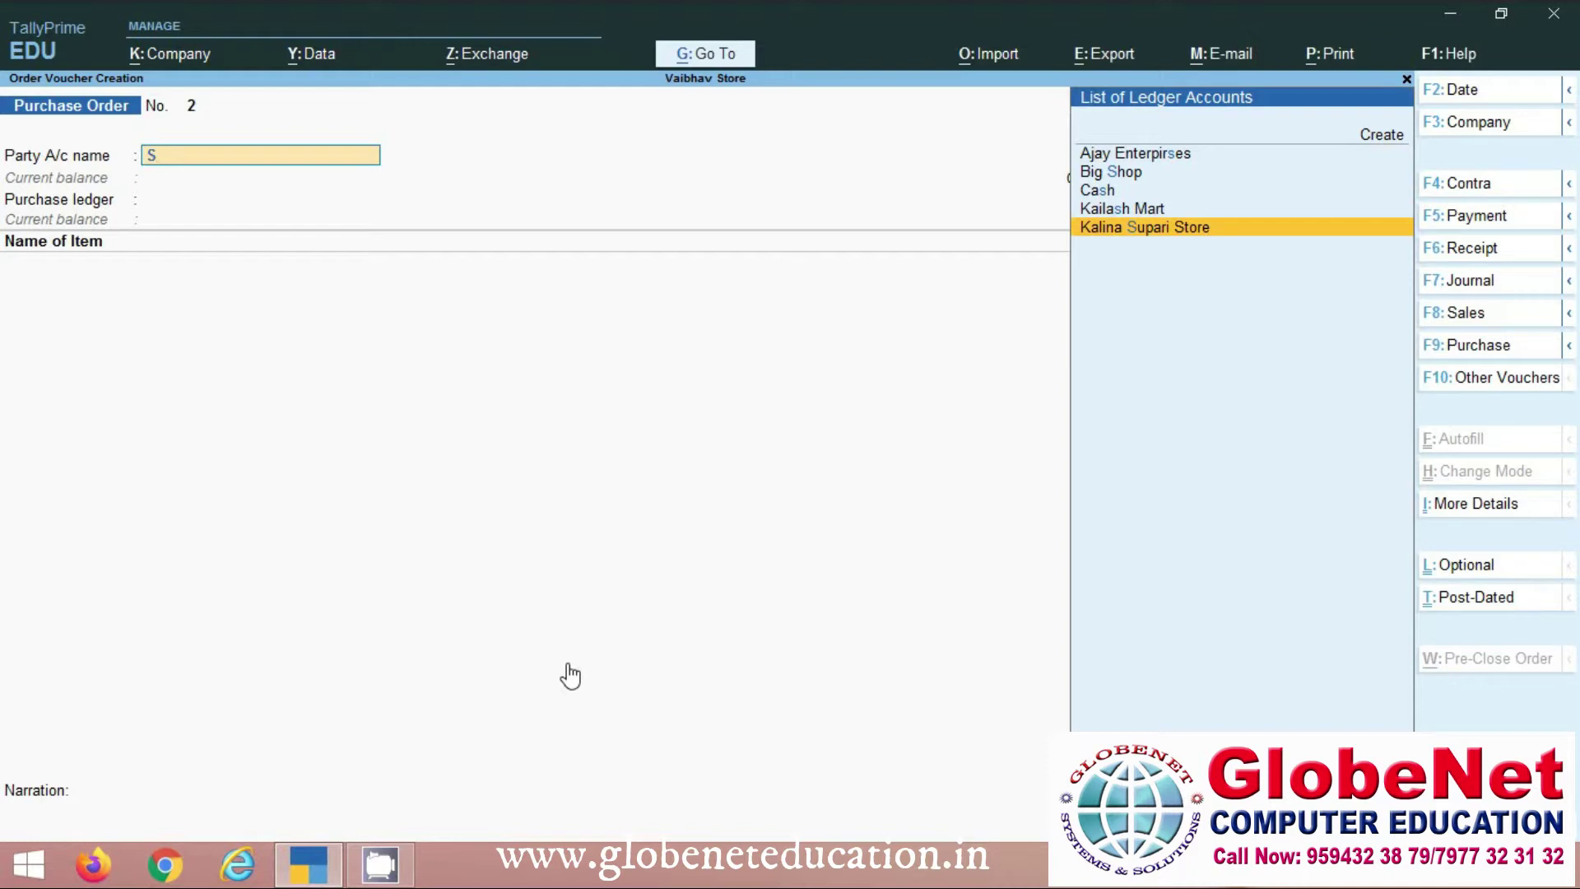
key(BackSpace)
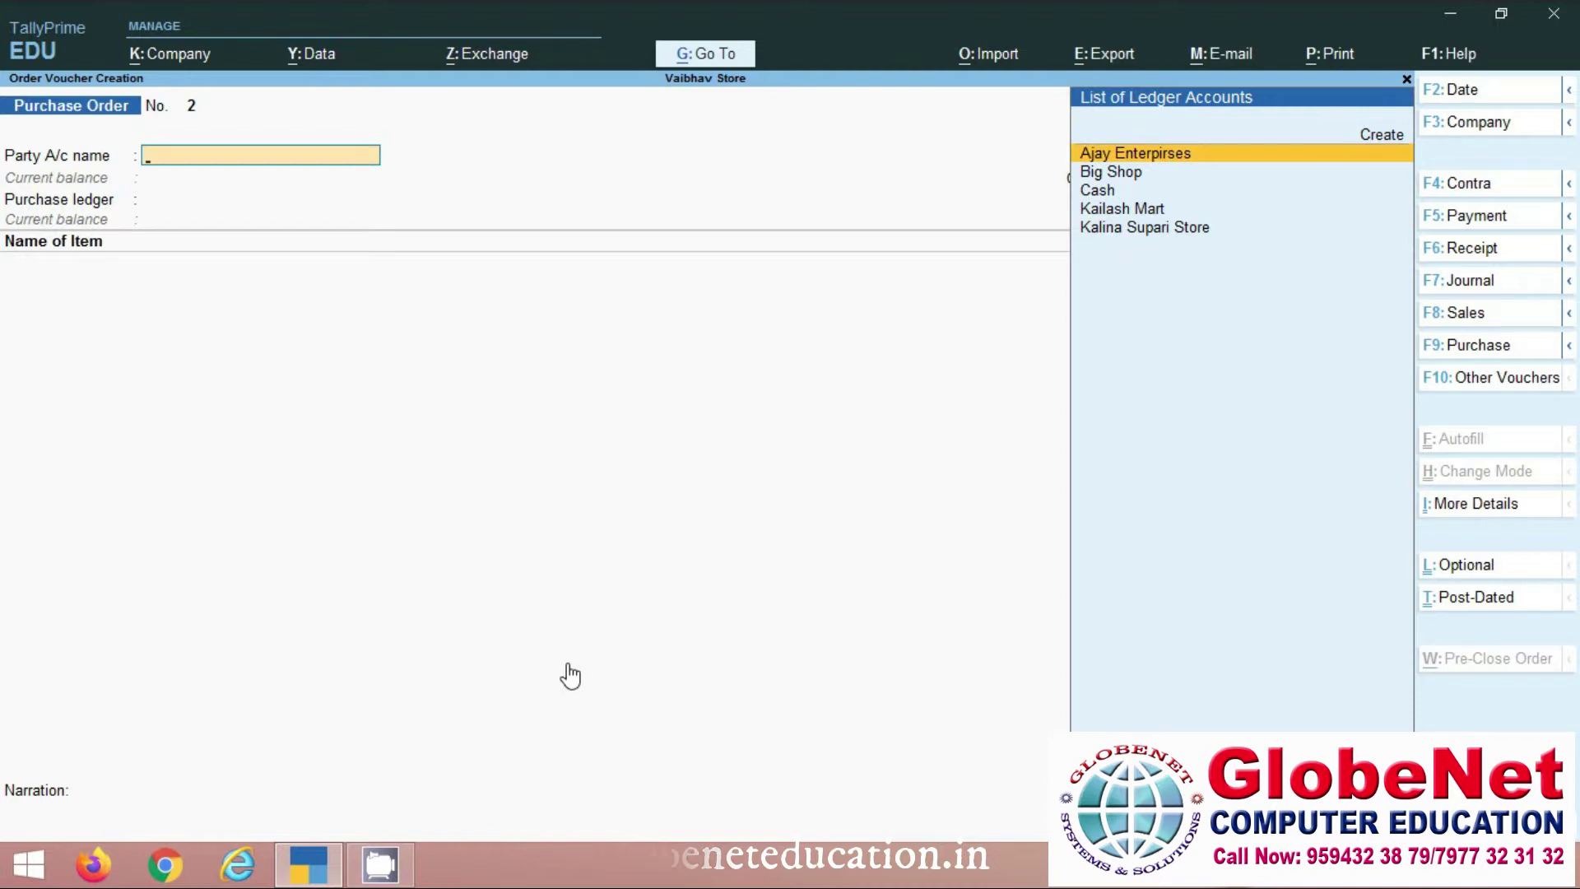
key(alt+c)
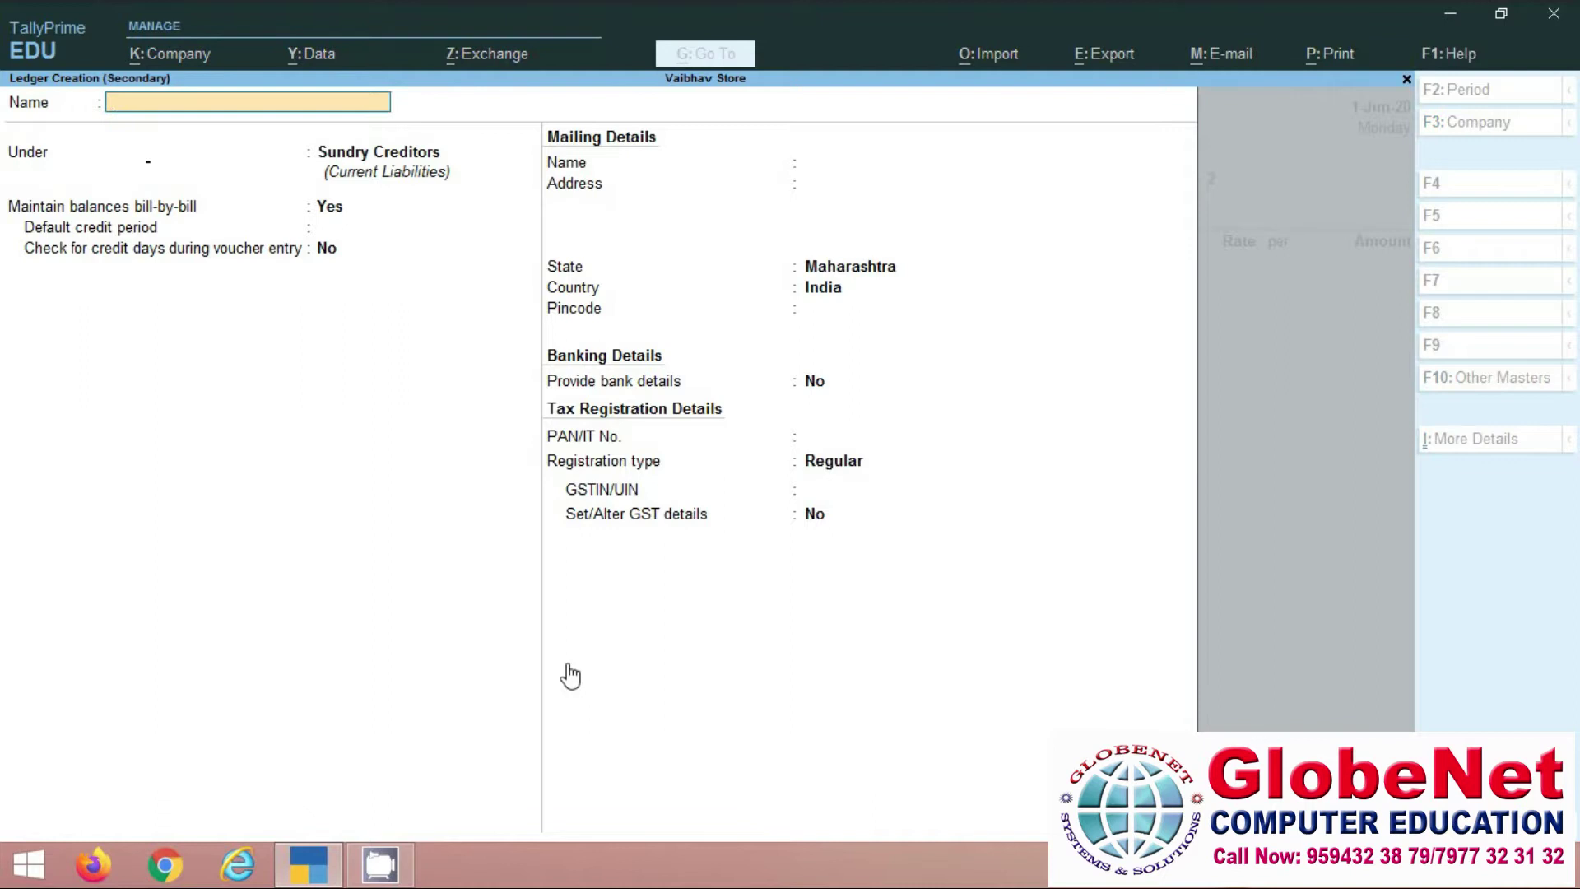
key(Escape)
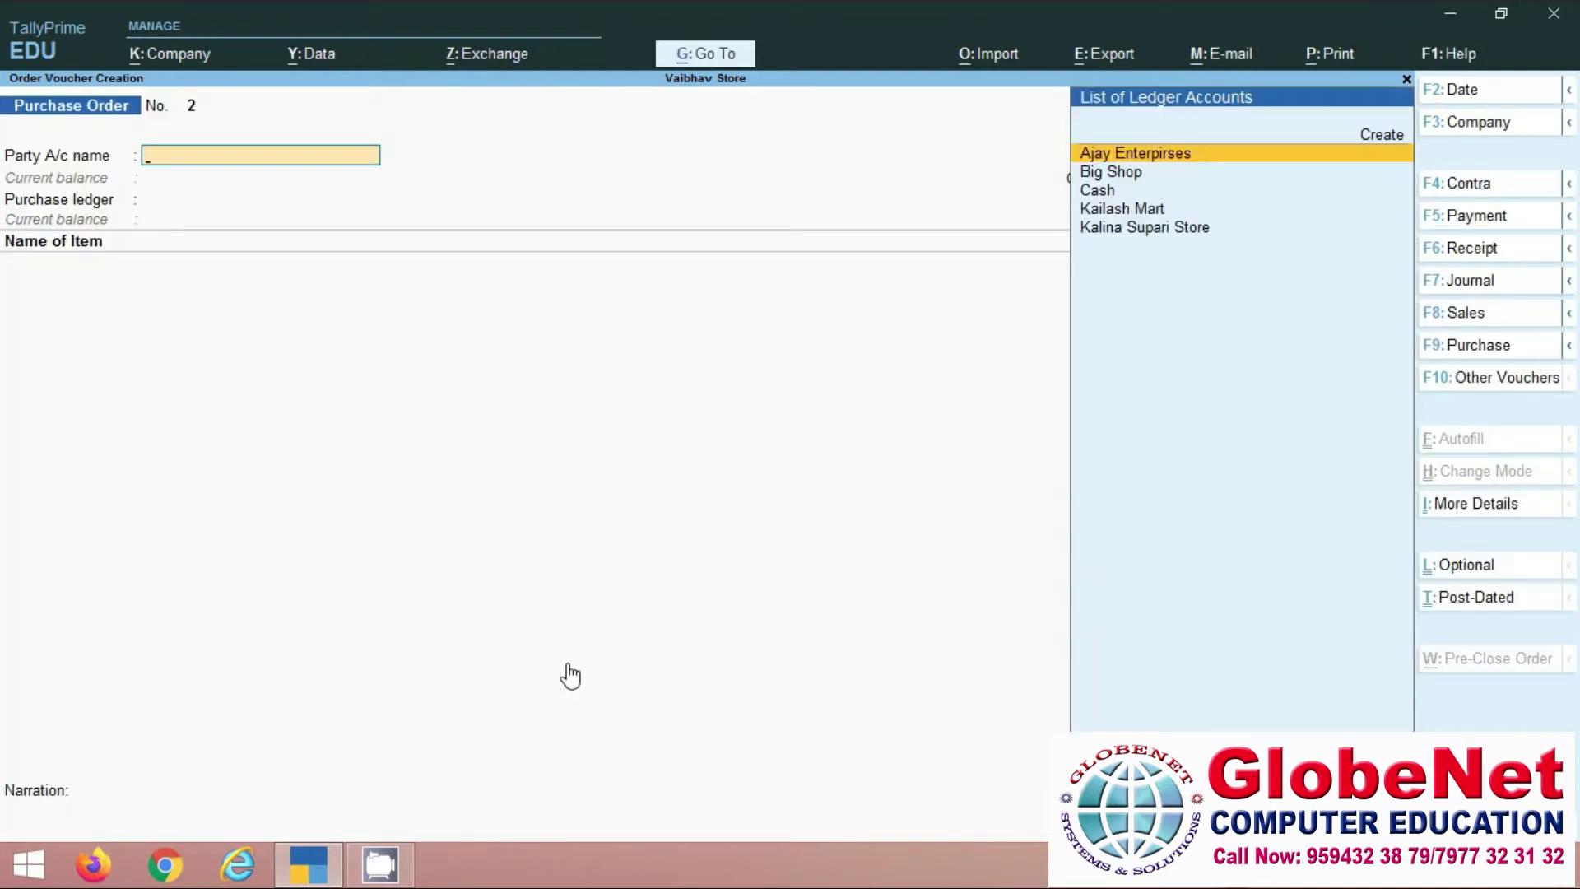
- Select Kalina Supari Store as the party account of the purchase order
key(Down)
key(Down)
key(Down)
key(Down)
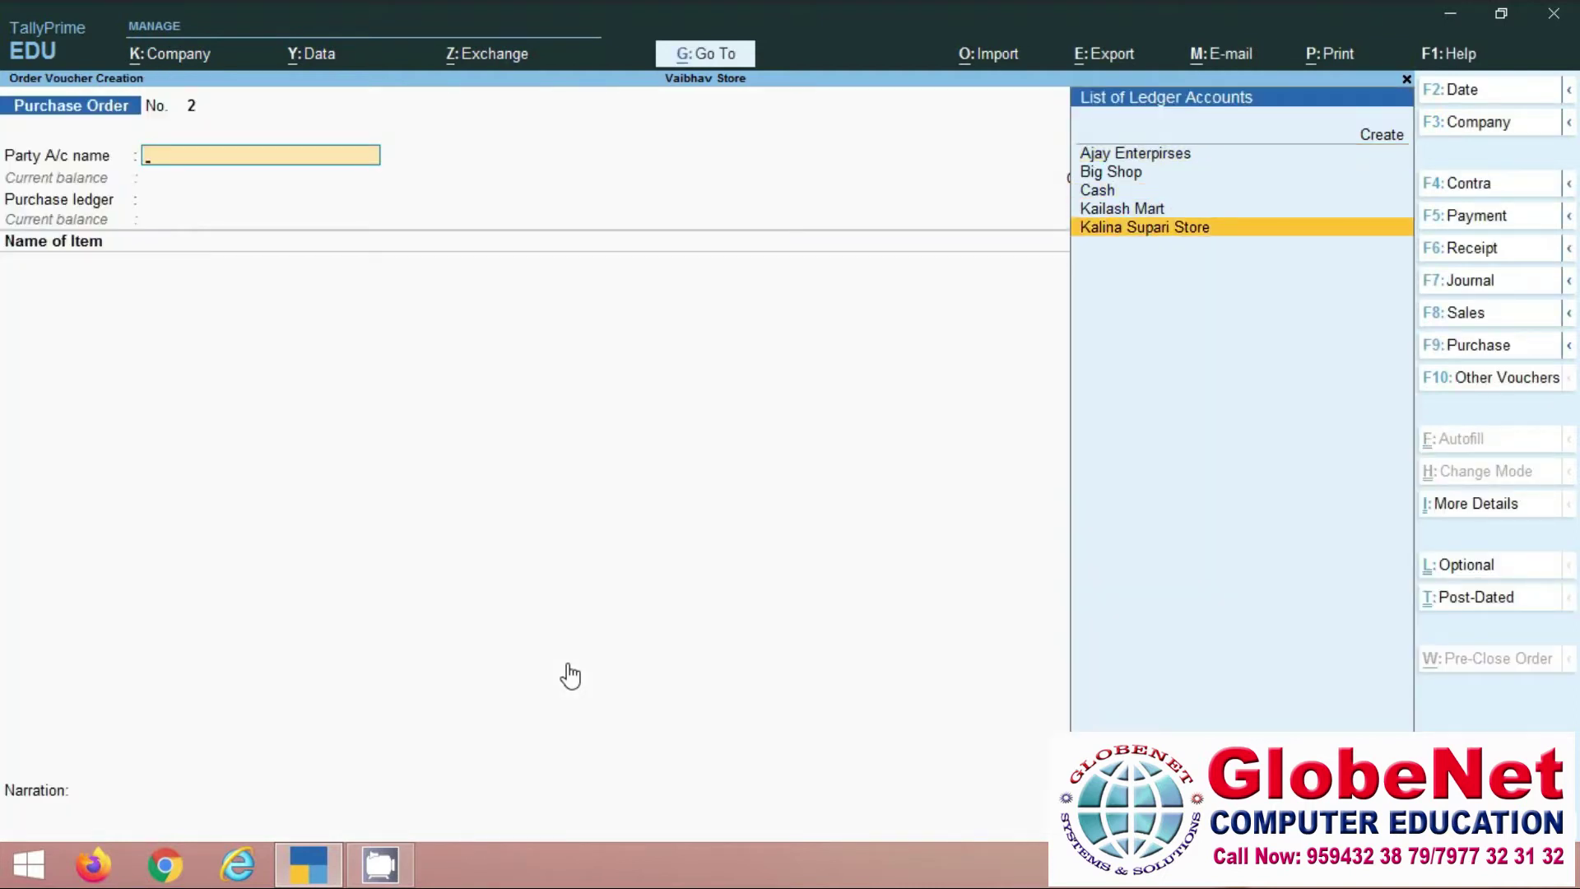
key(Return)
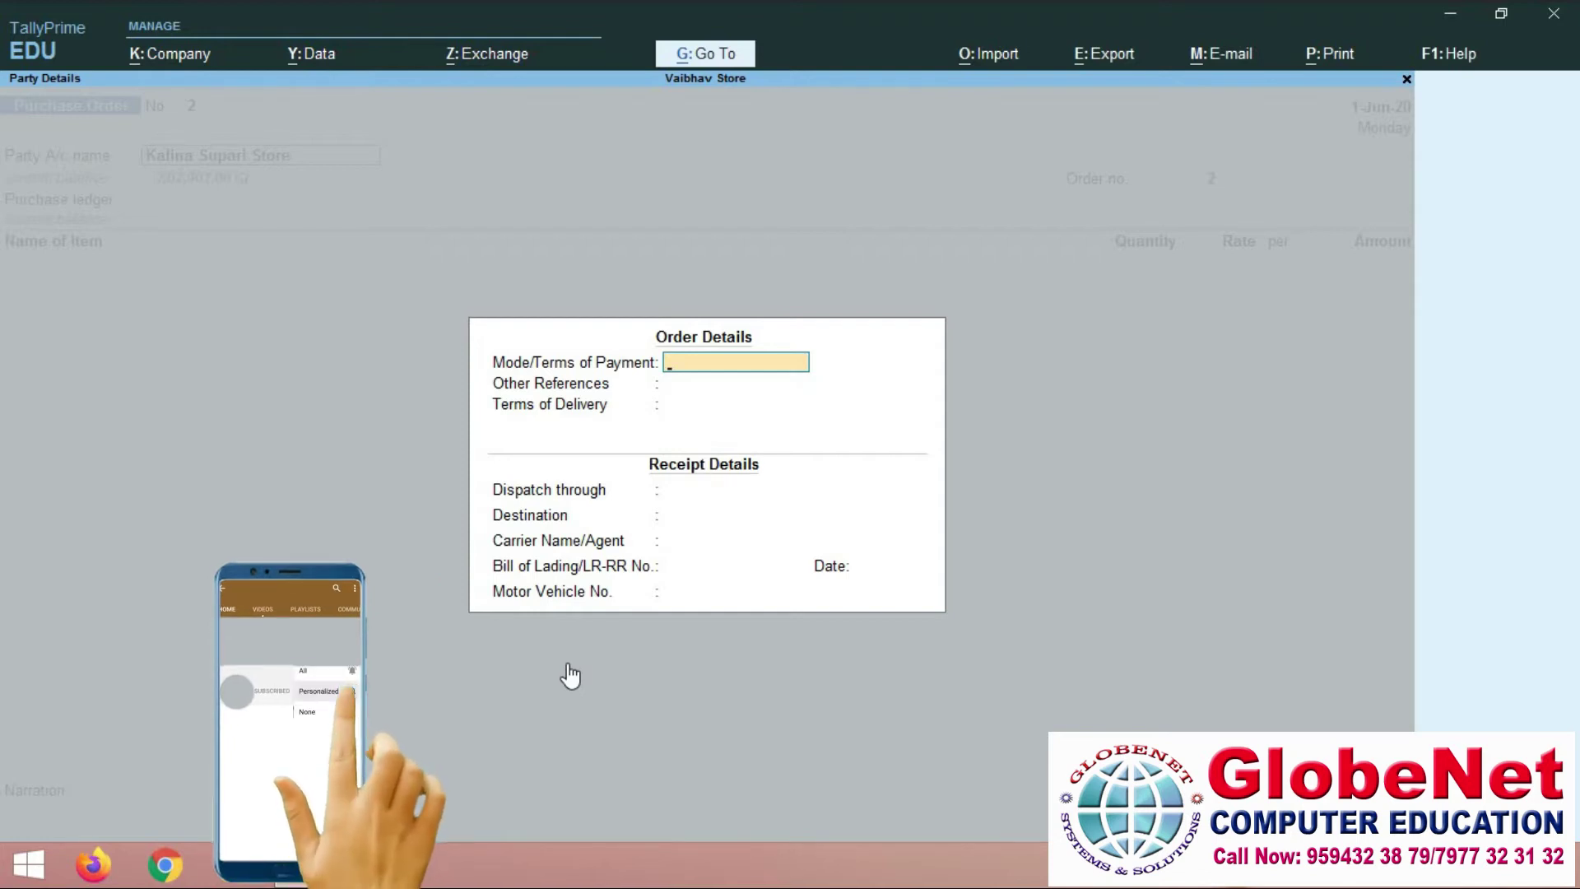
- Fill in the order details with payment mode Cash, other references Online and terms of delivery 1day
text(Cash)
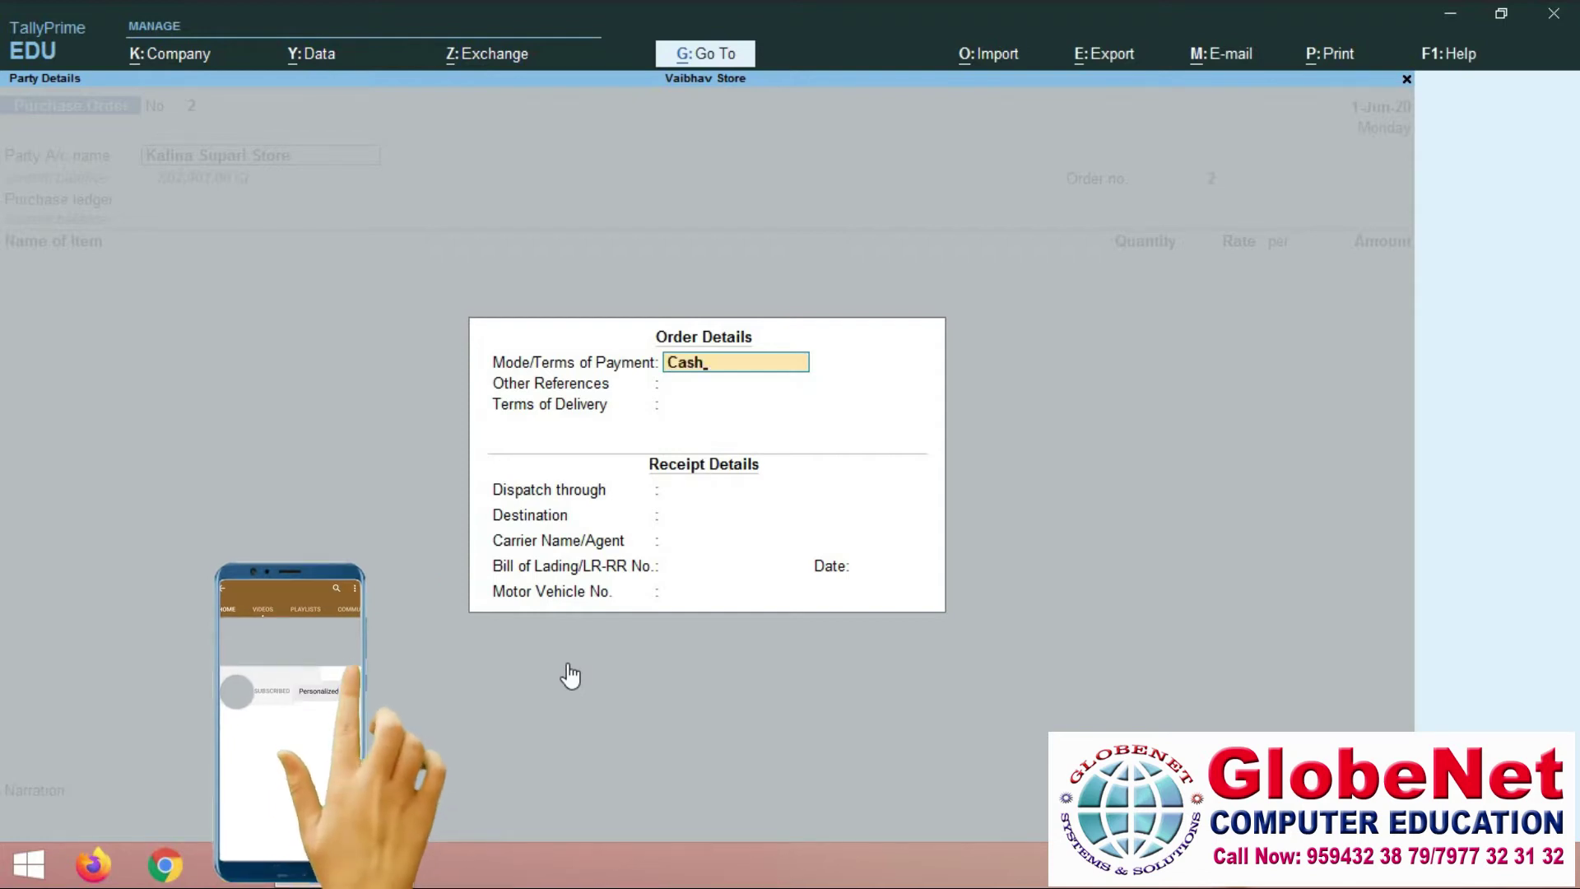
key(Return)
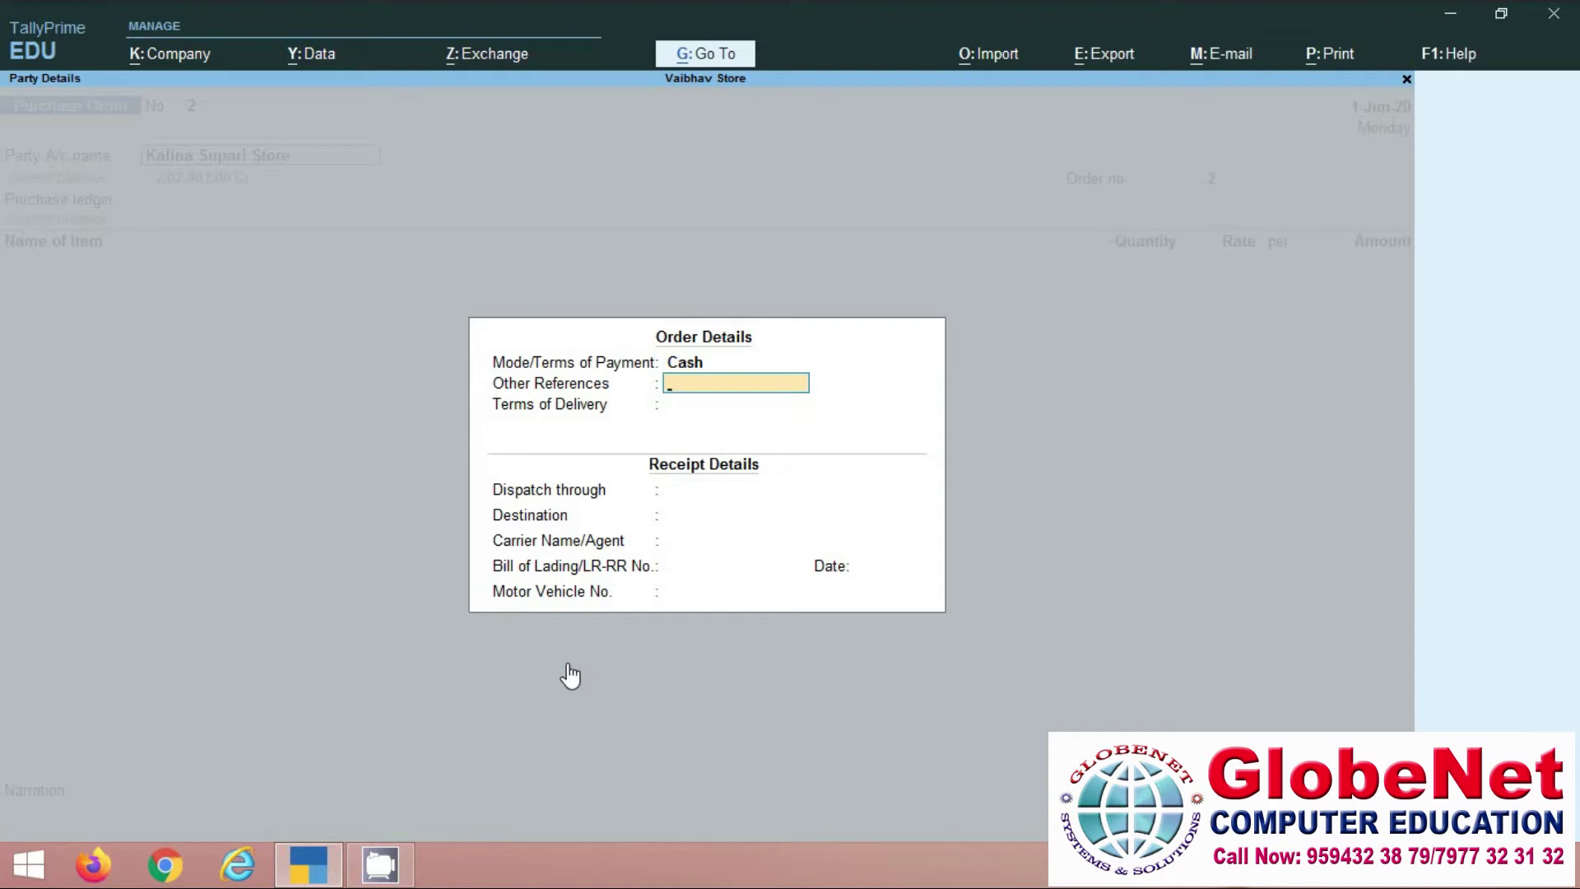
text(Online)
key(Return)
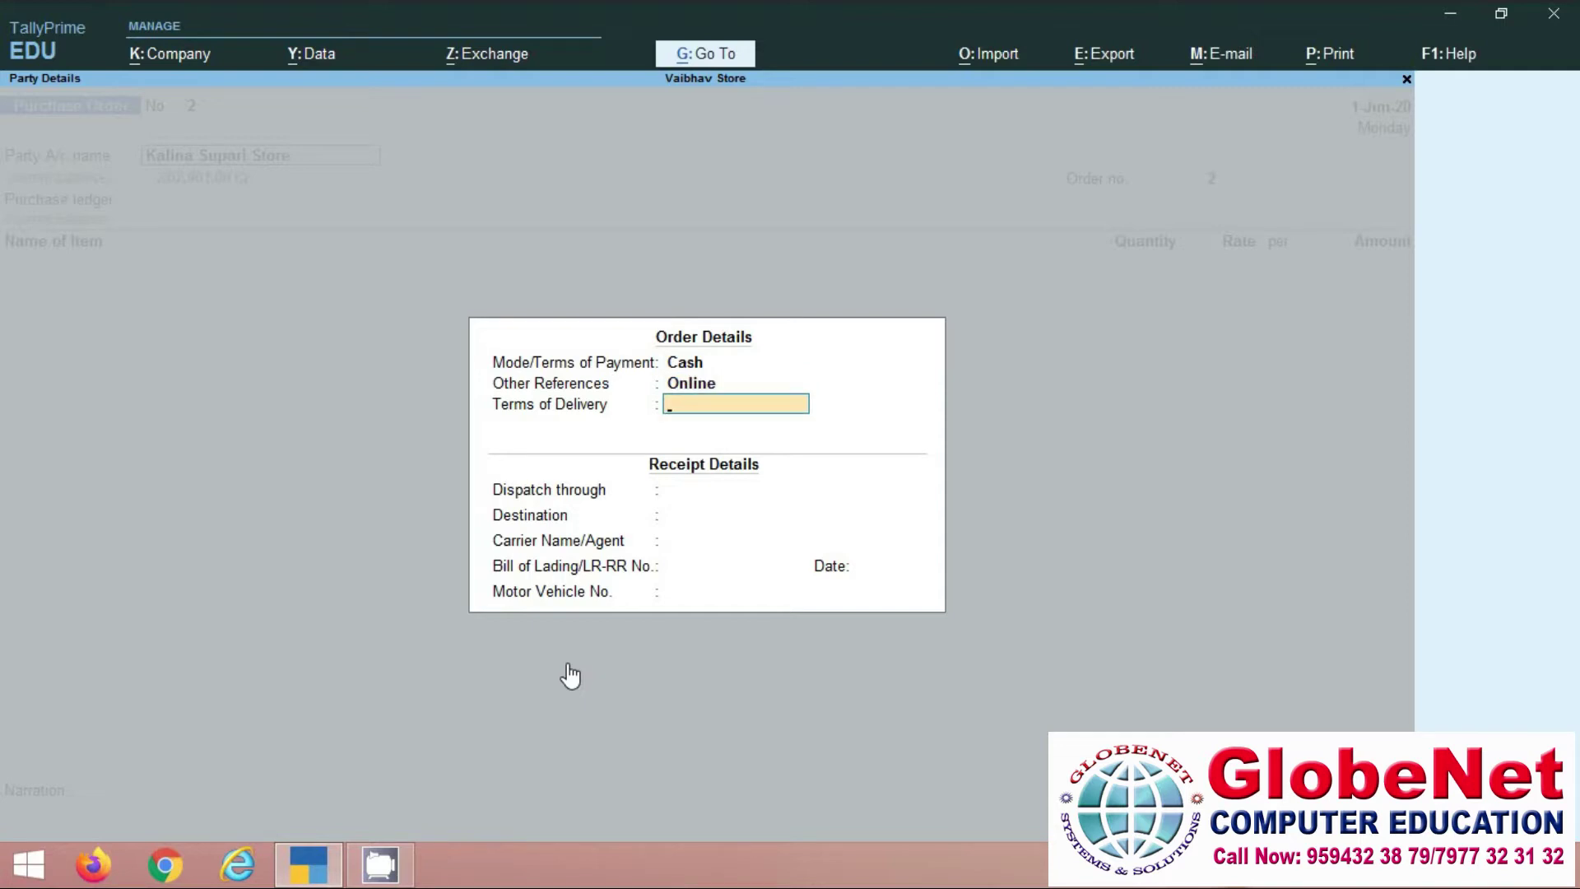
text(1day)
key(Return)
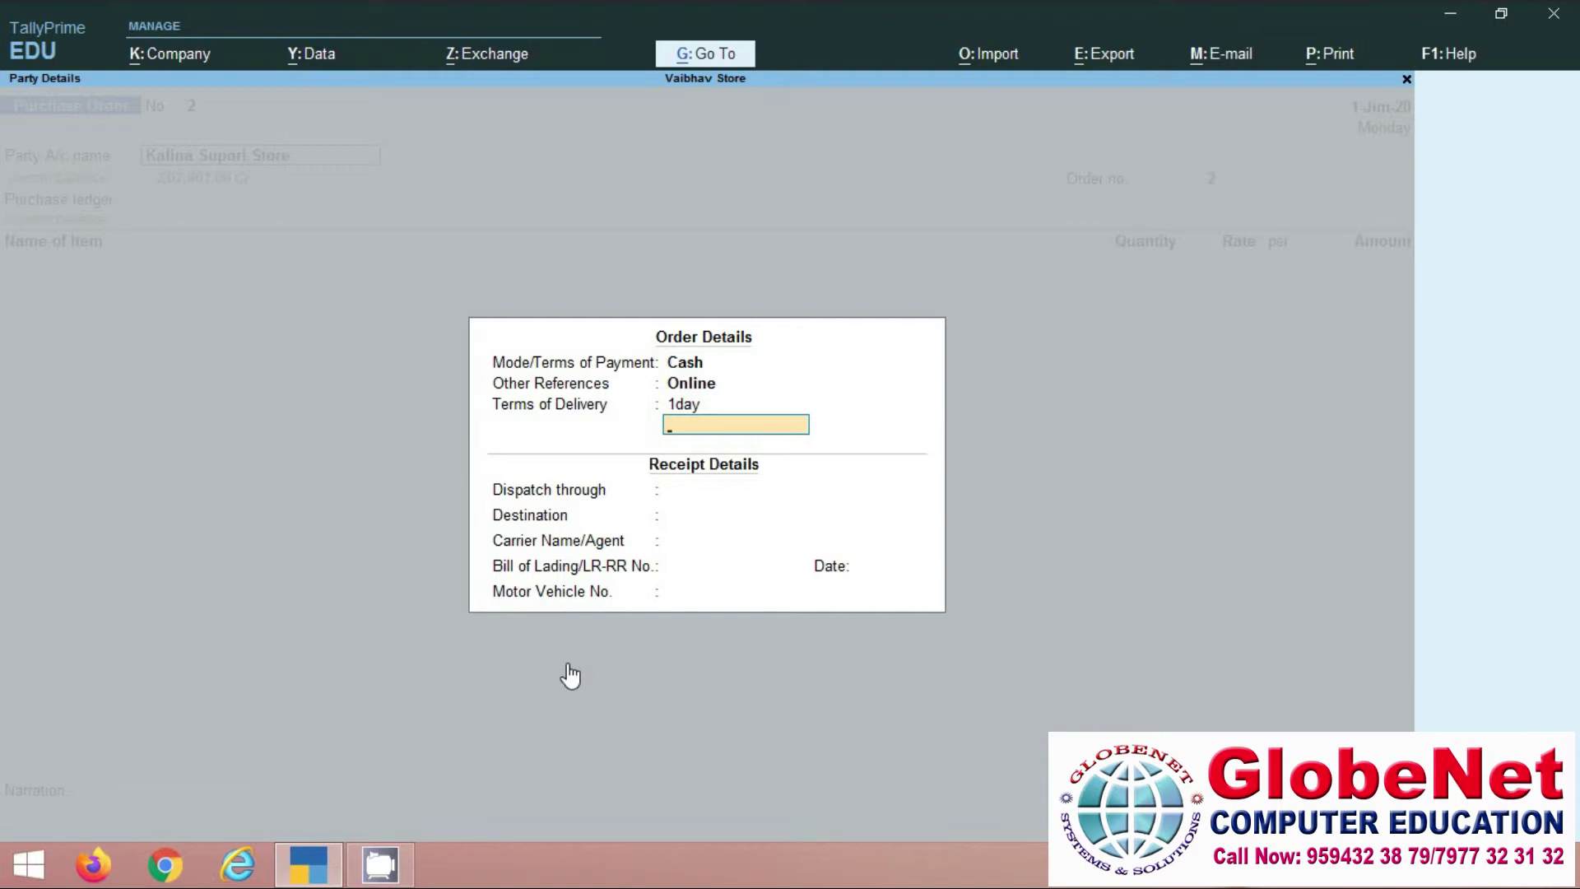
key(Return)
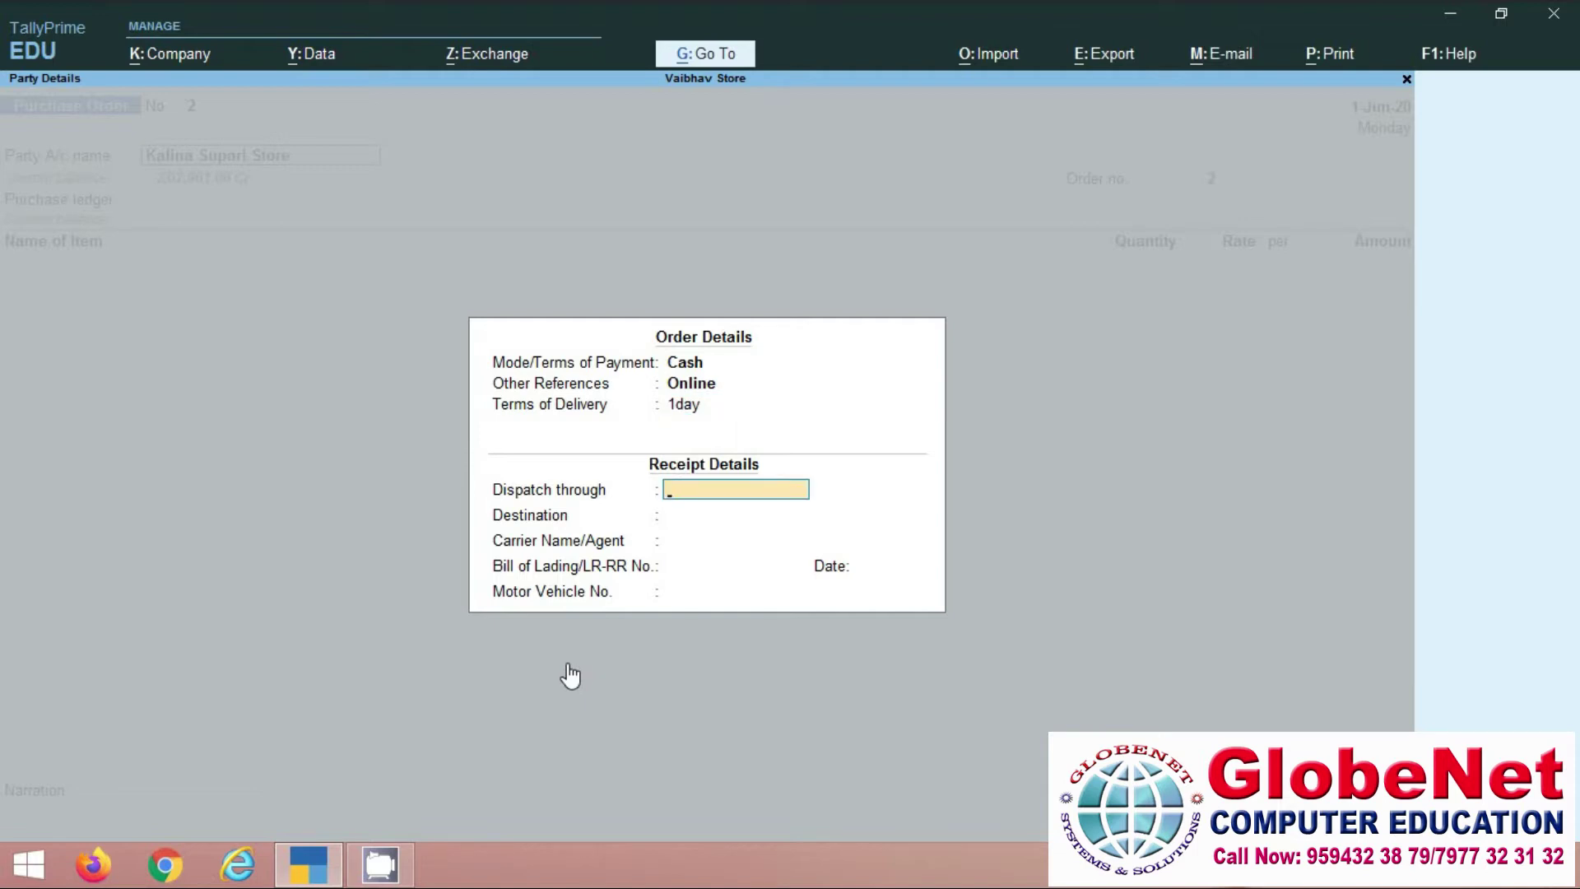
- Fill in the receipt details with dispatch through Delivery Boy and destination Santacruz, leaving the carrier, bill of lading and vehicle fields blank
text(Delivery Boy)
key(Return)
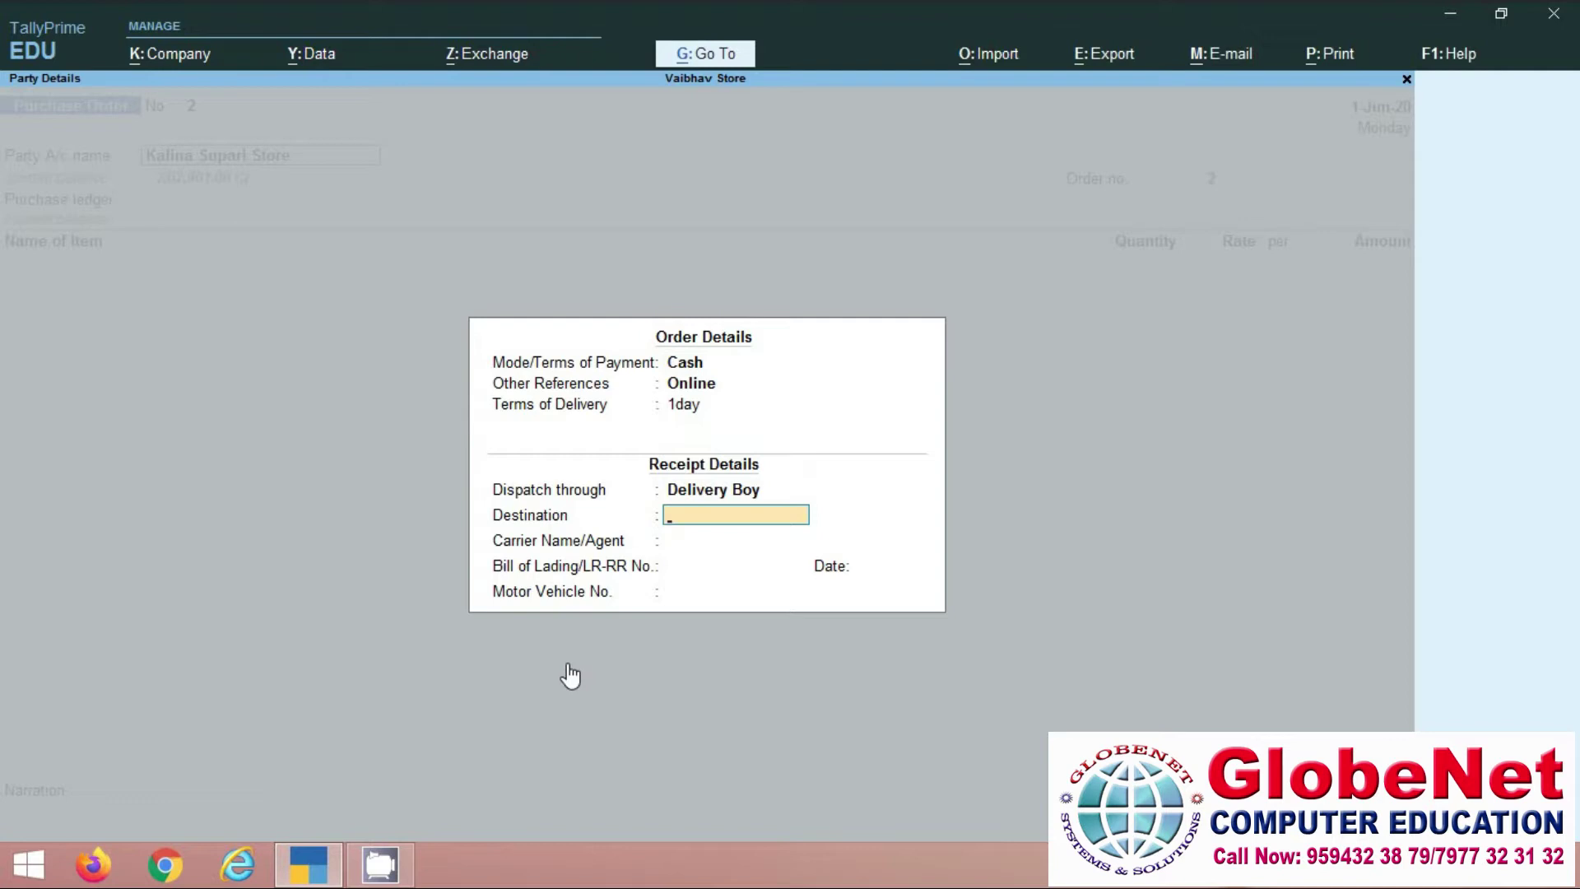
text(Santacruz)
key(Return)
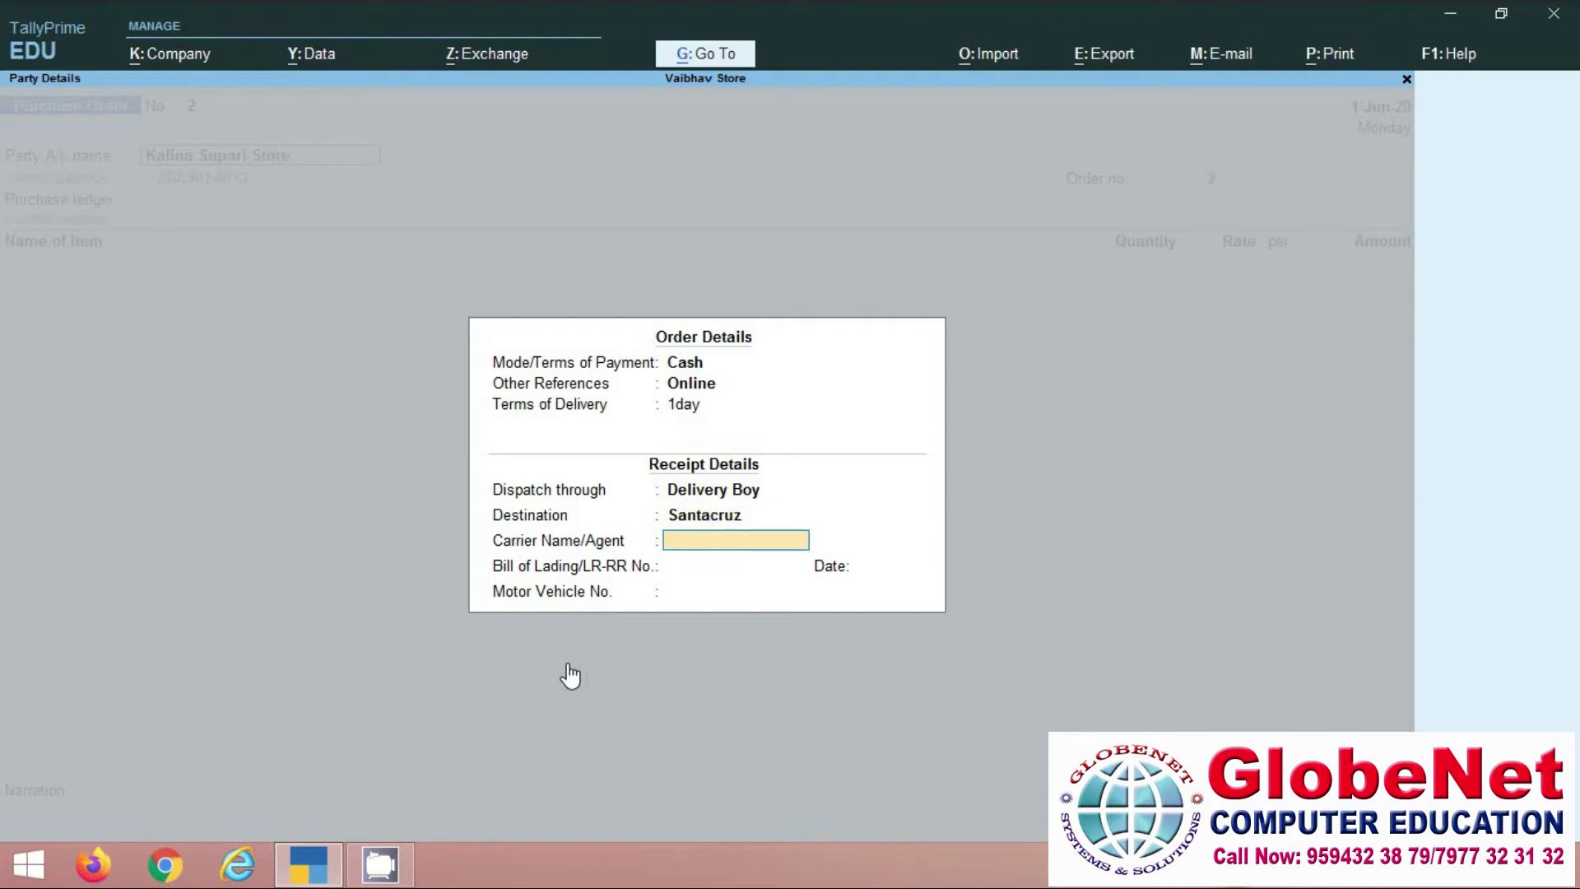
key(Return)
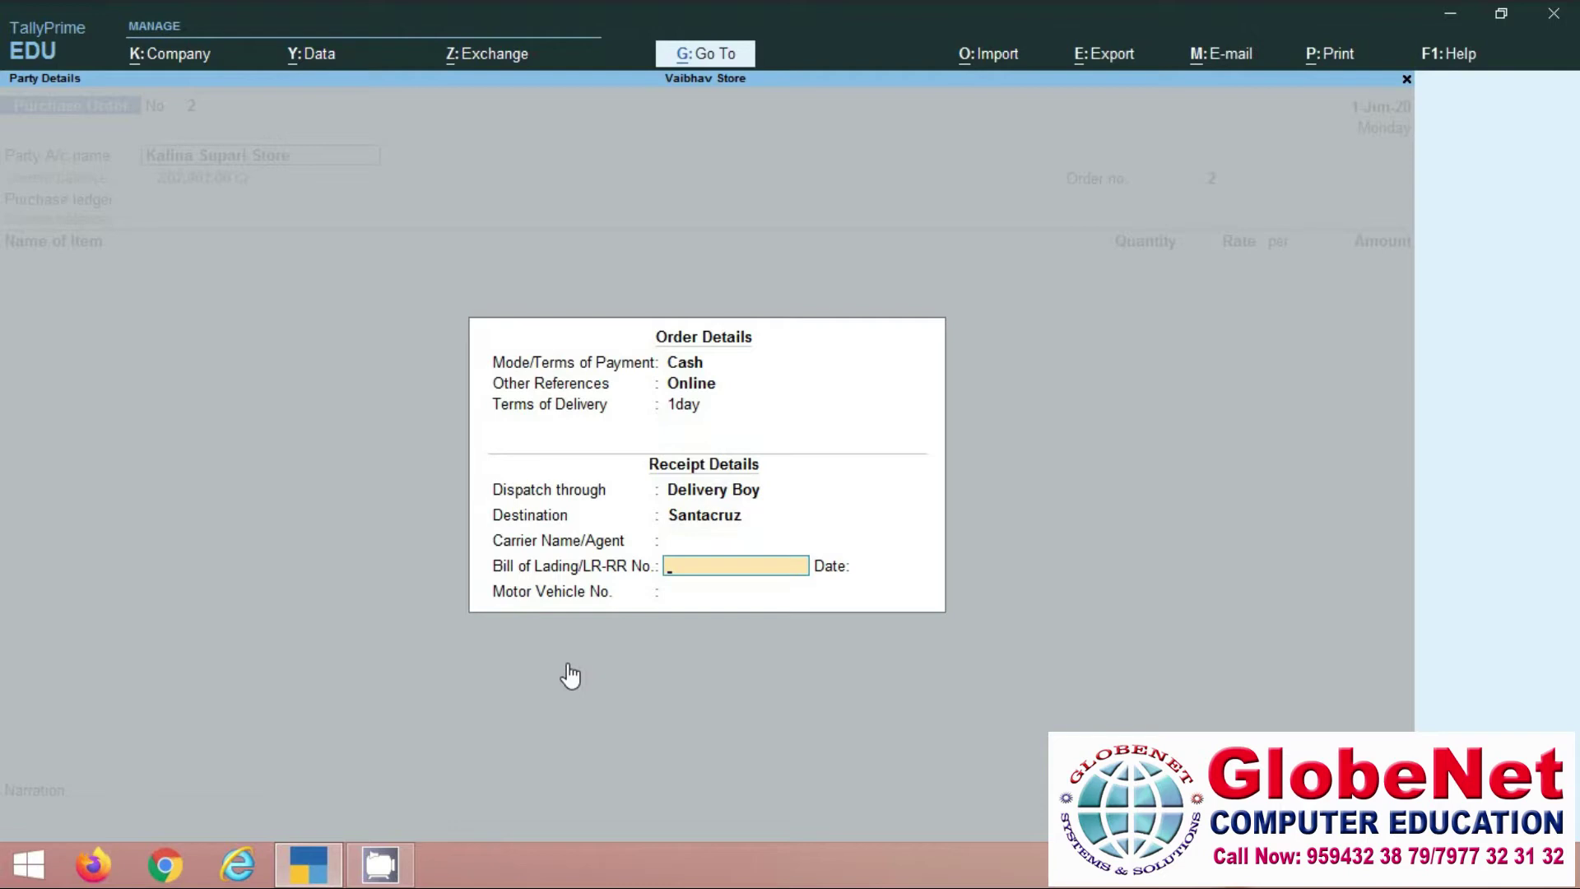
key(Return)
key(Return)
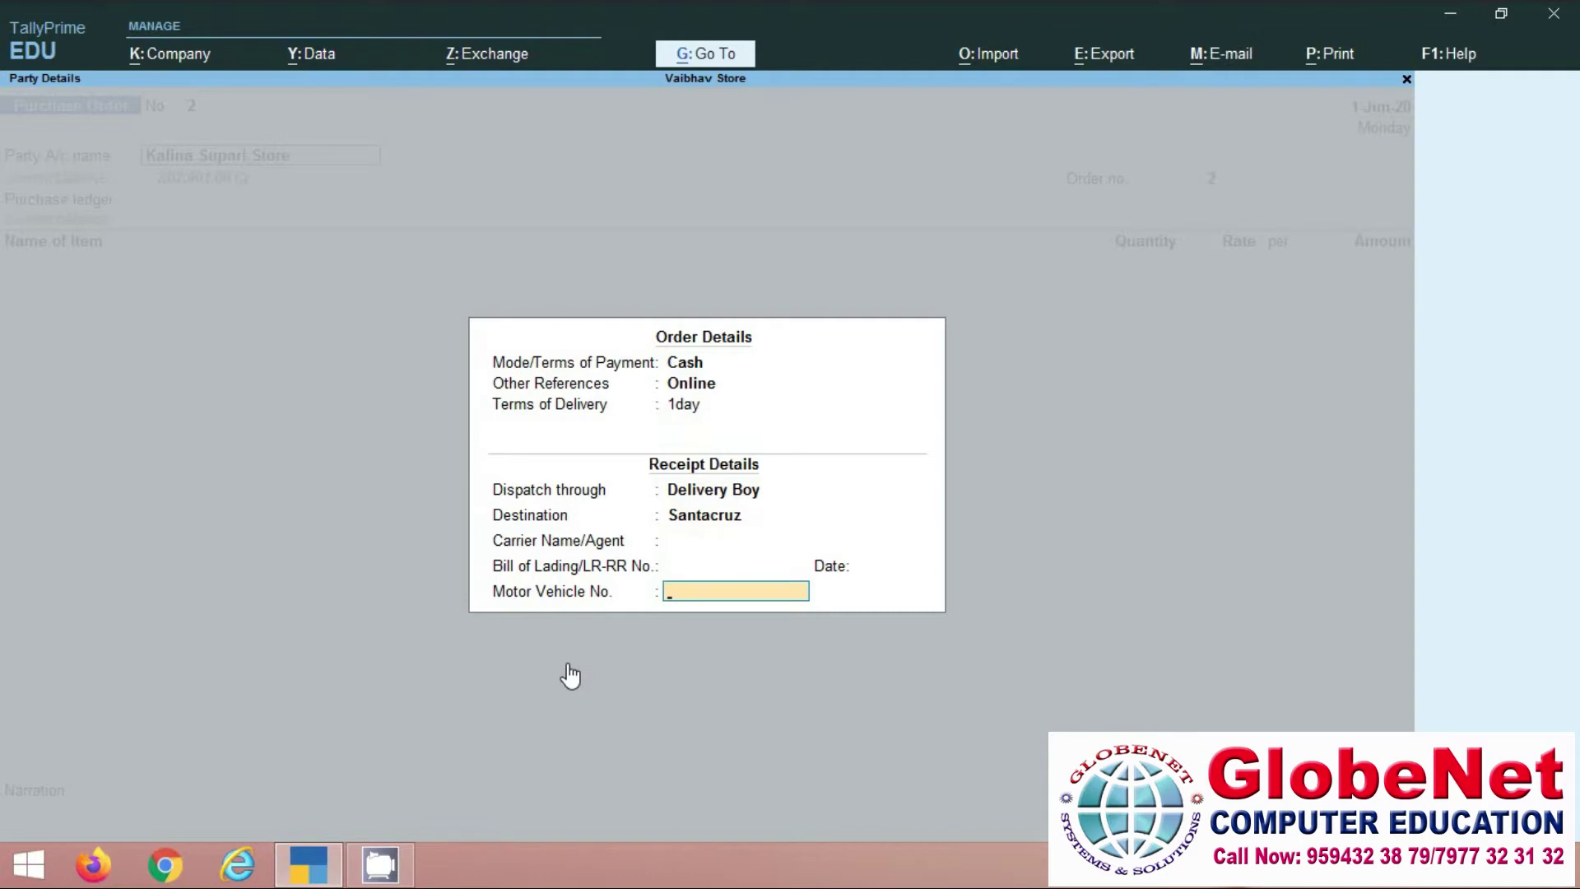
key(Return)
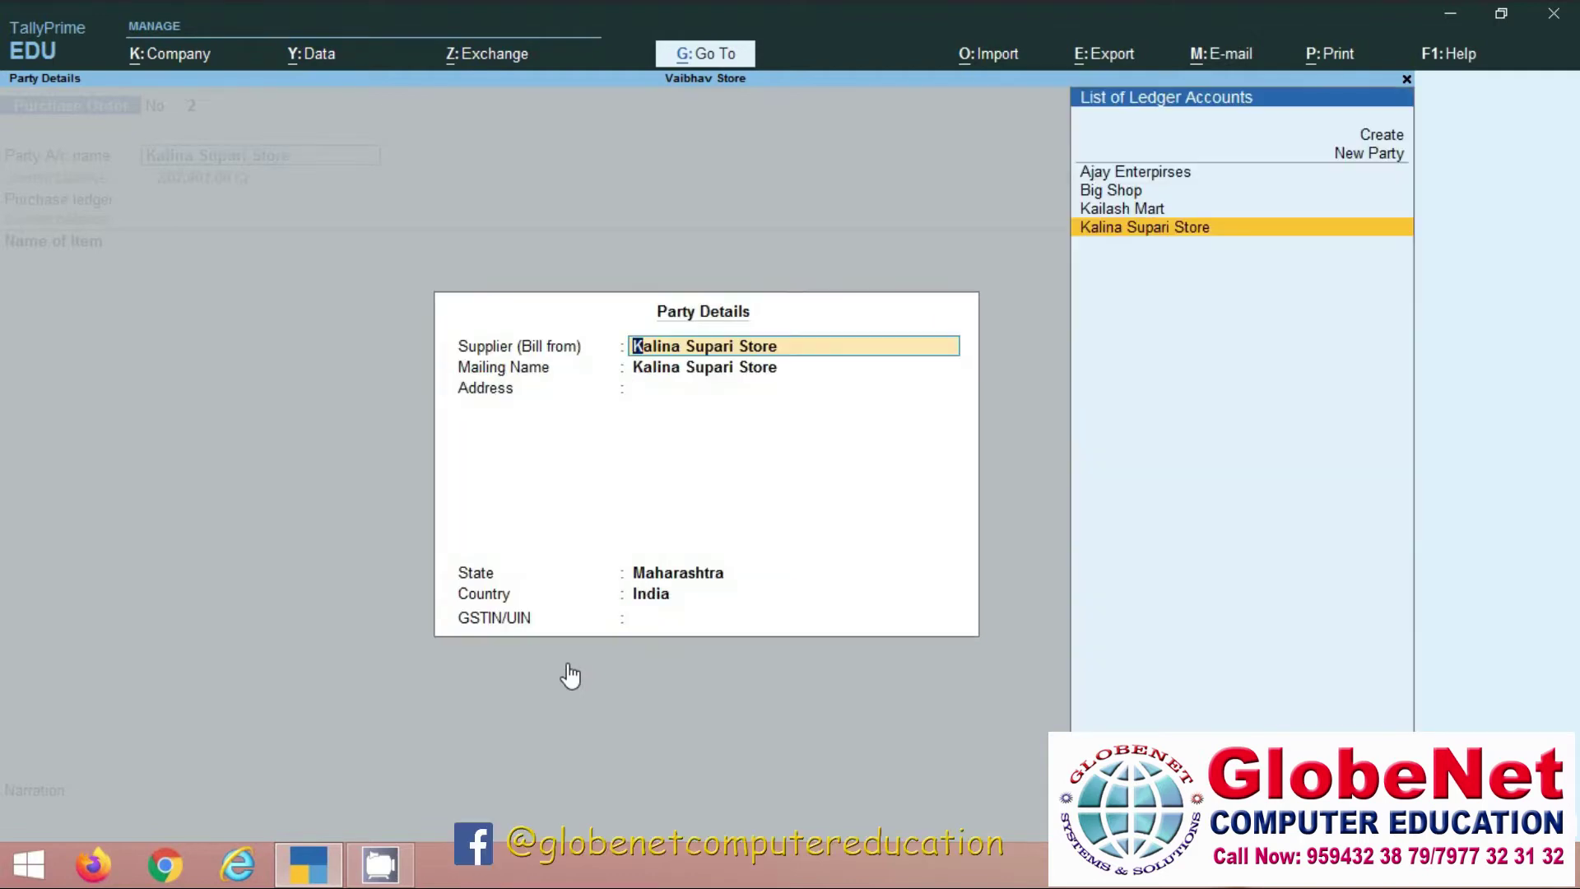
- Accept the supplier's party details for Kalina Supari Store with the address left blank
key(Return)
key(Return)
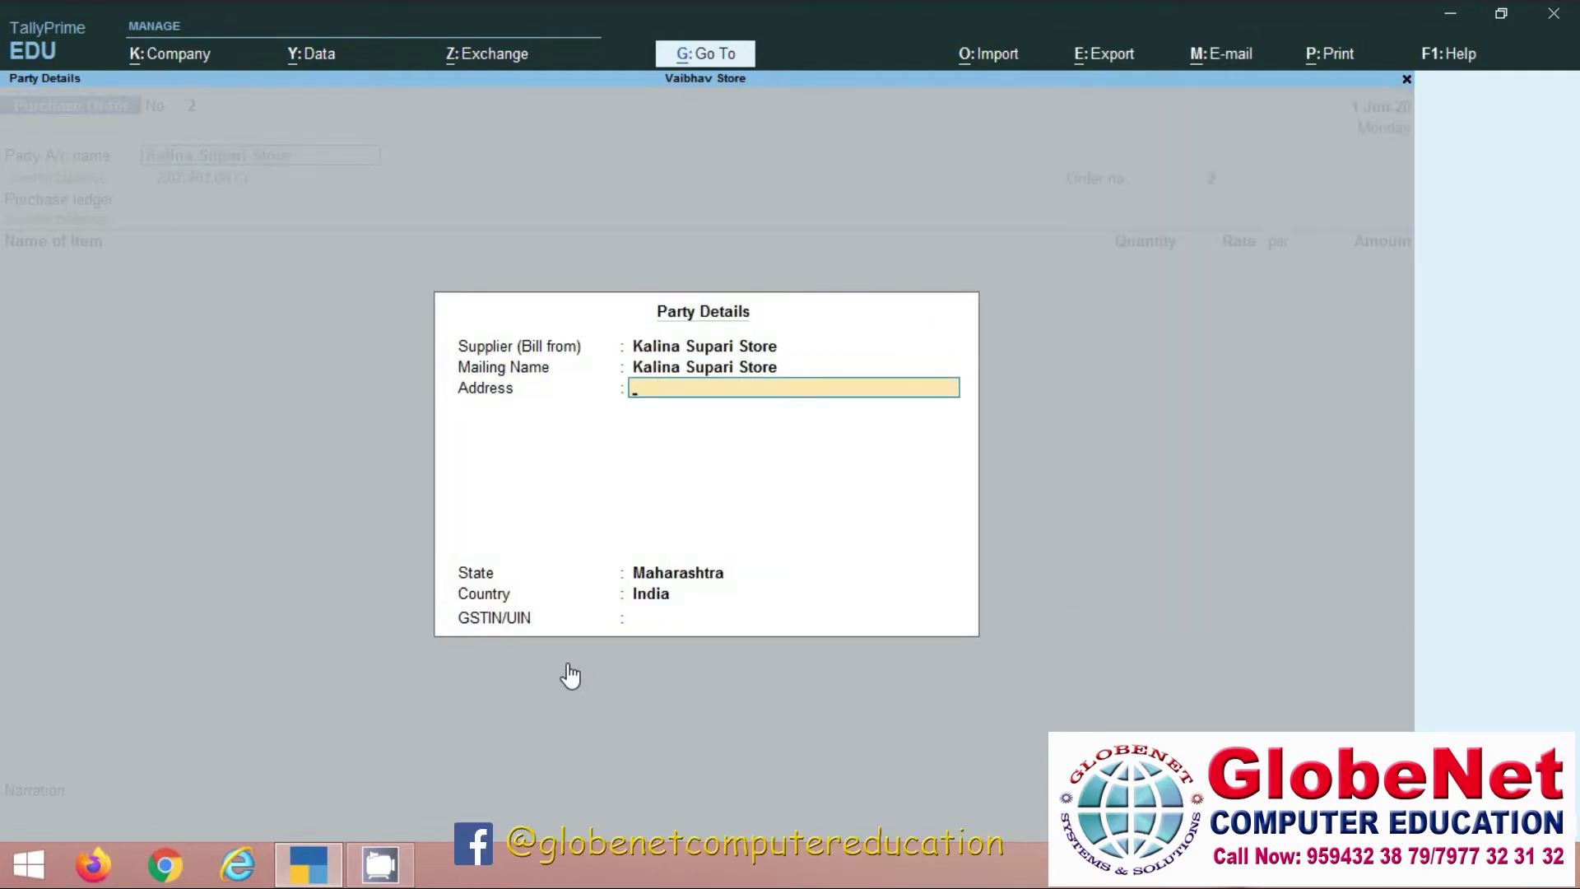
key(Return)
key(ctrl)
key(ctrl+a)
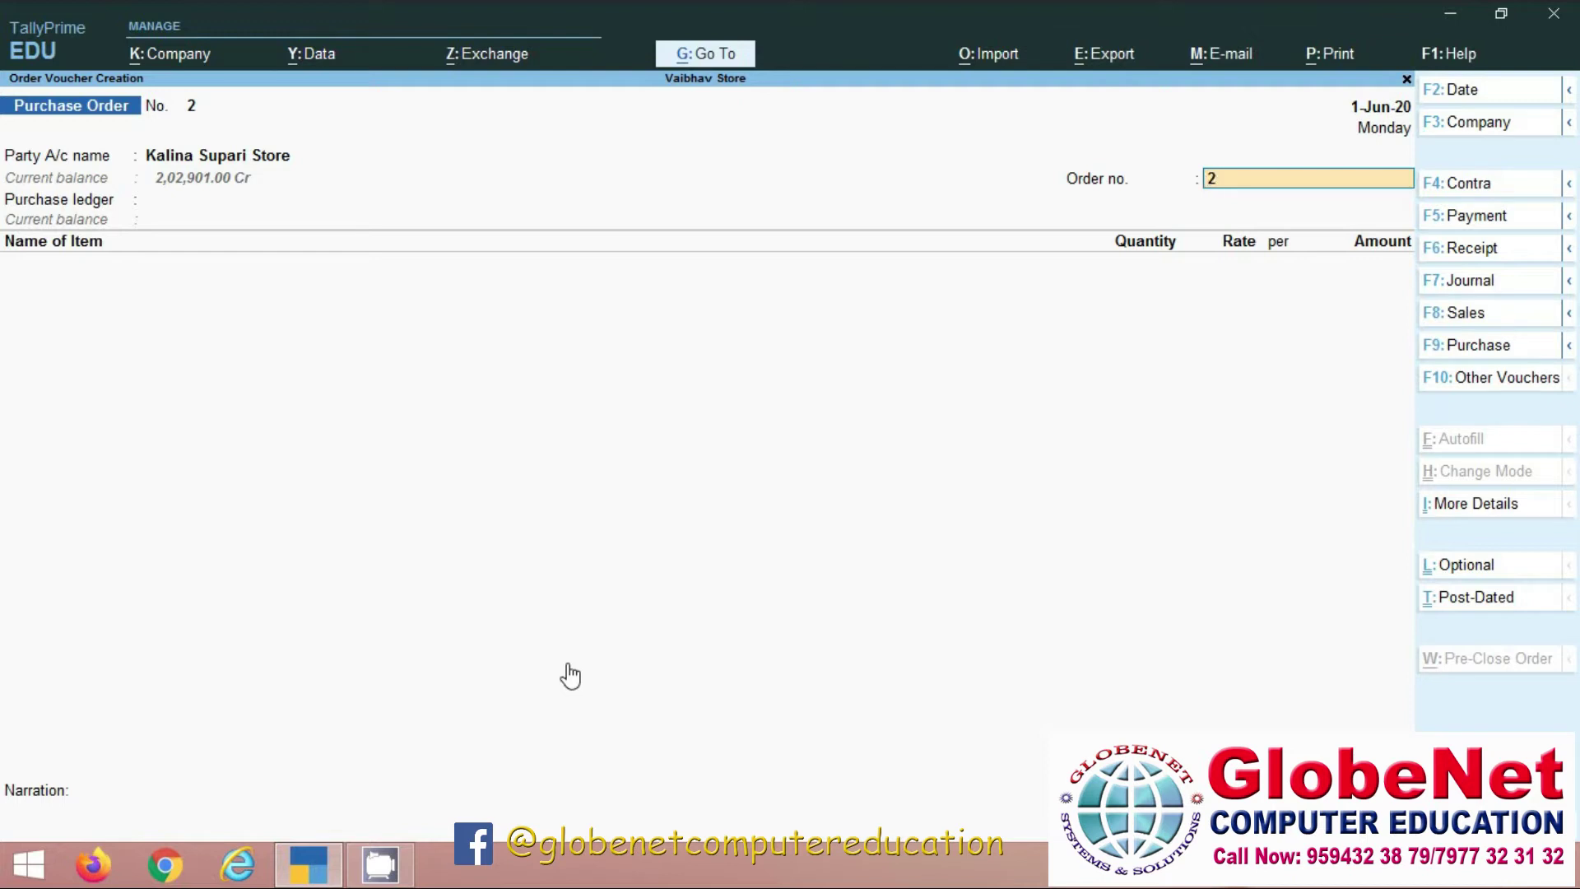
- Enter the supplier's order number and select Purchase Account as the purchase ledger
text(Kla)
key(BackSpace)
key(BackSpace)
text(SS/02)
key(Return)
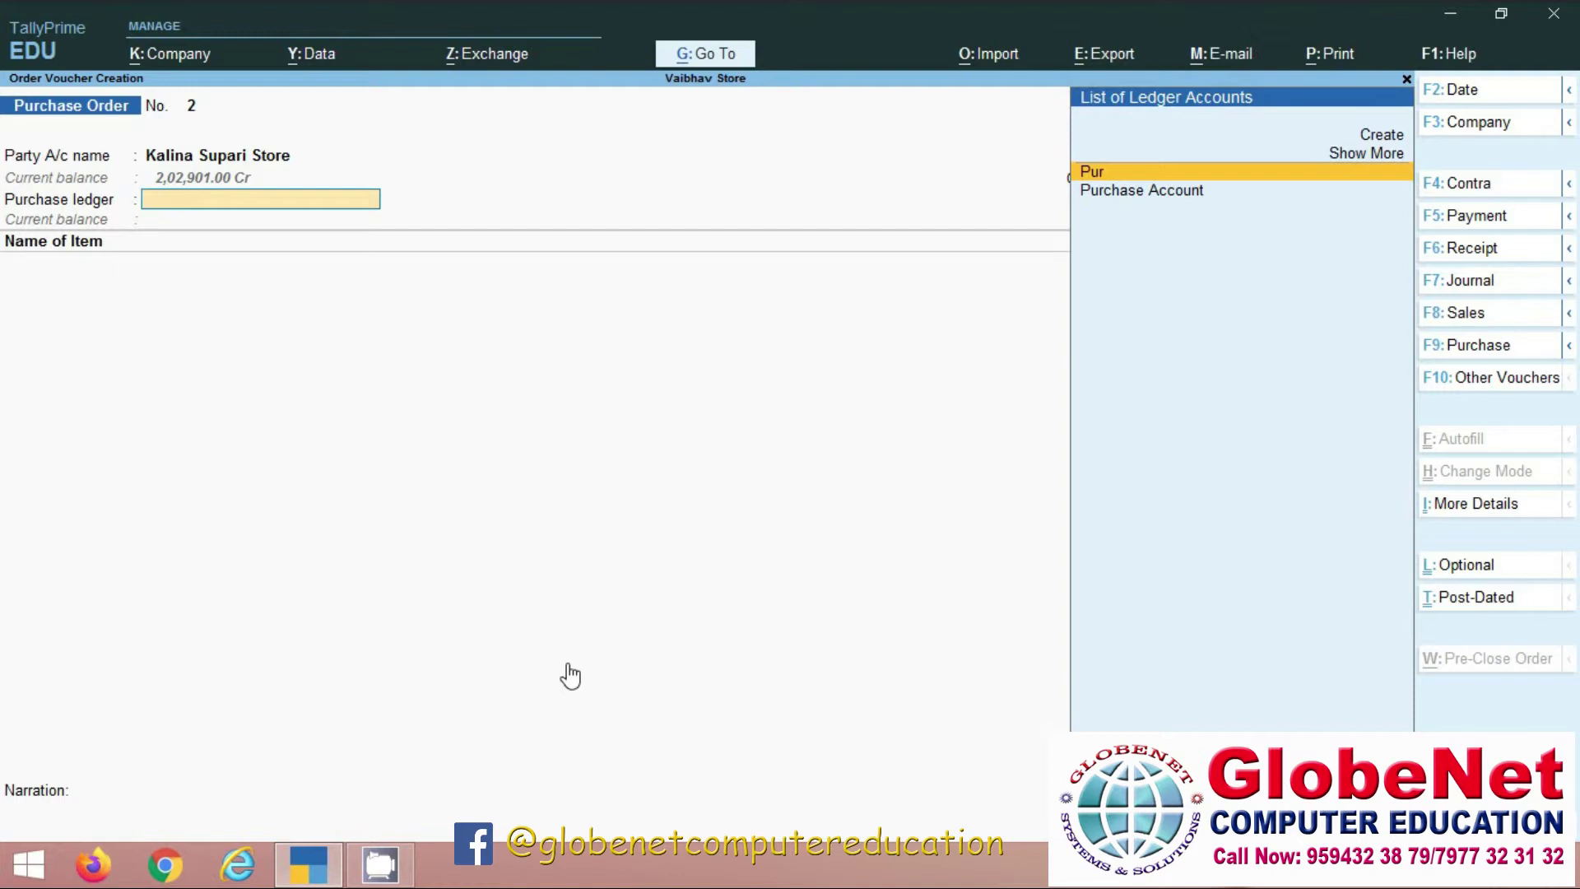
key(Down)
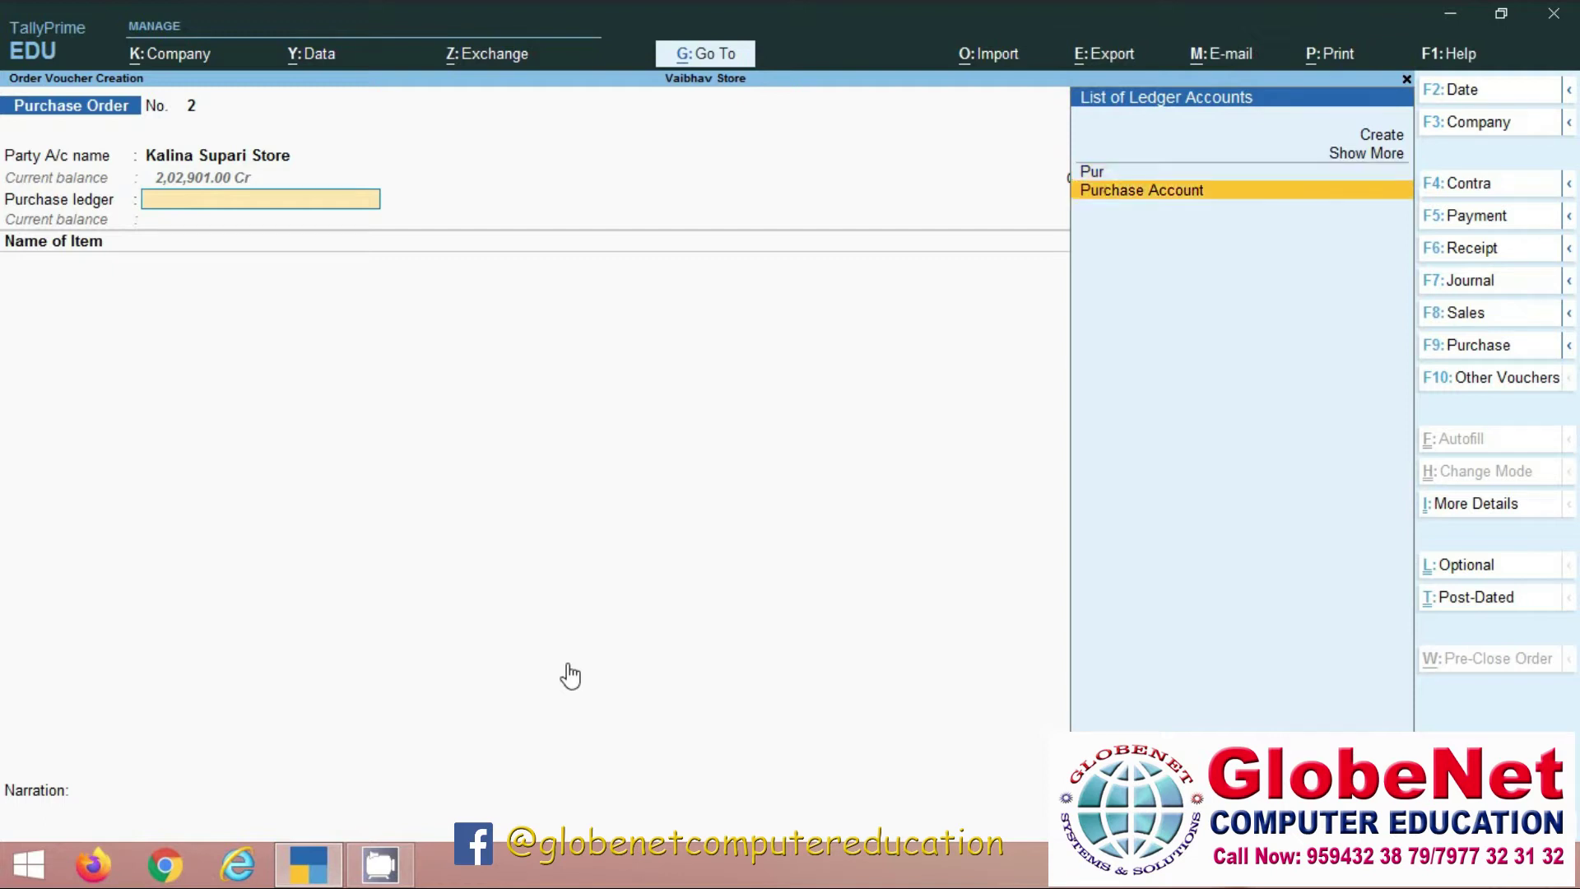
key(Return)
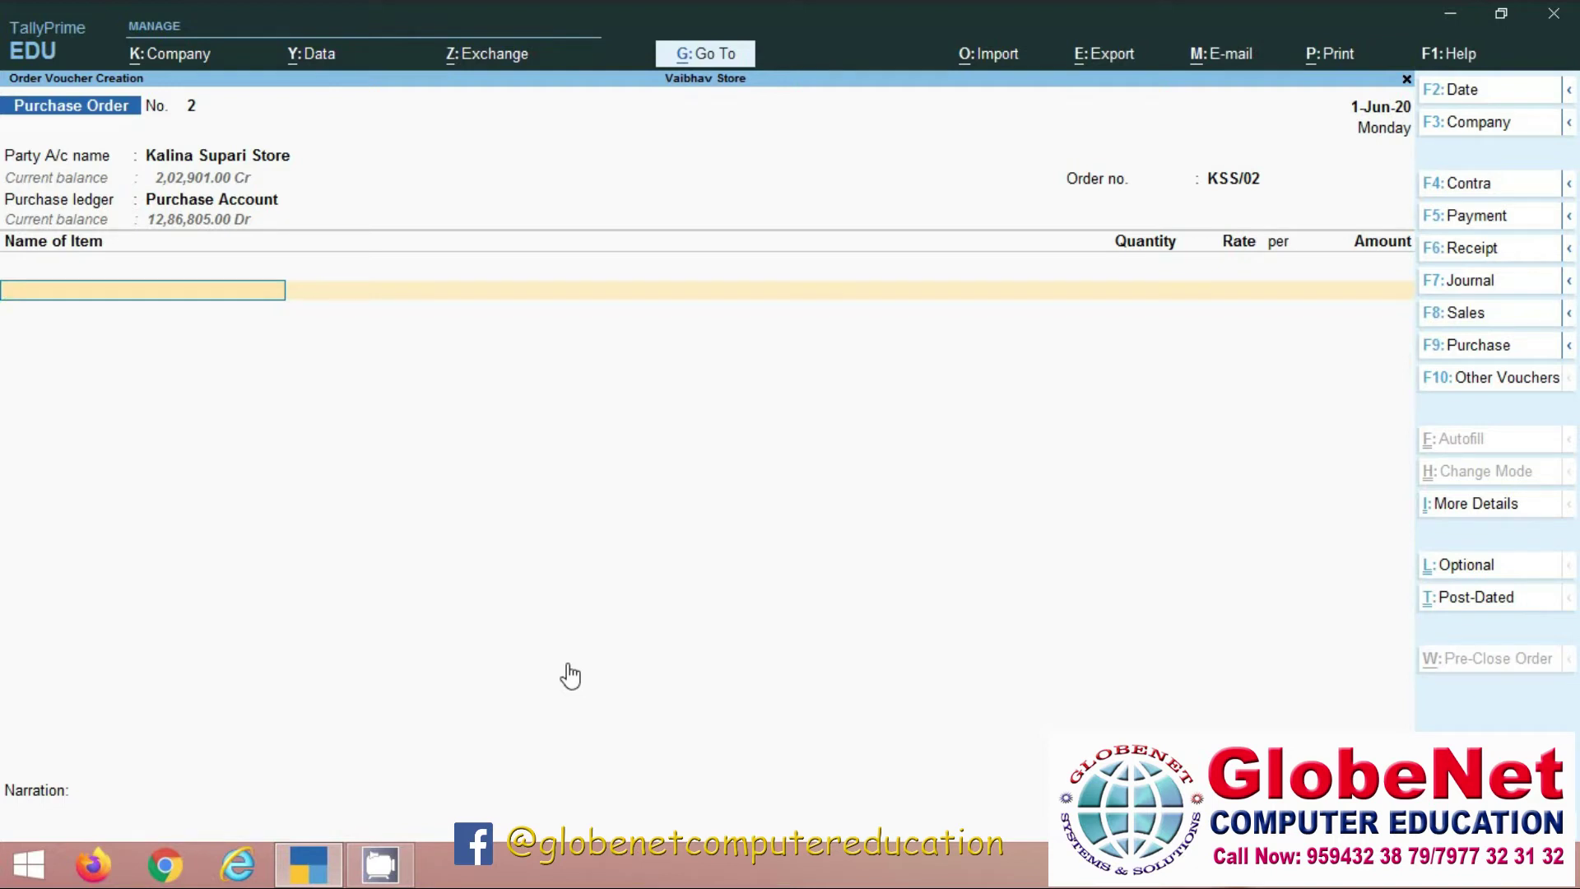
- Begin a new stock item named Wheat from the item line, under Primary with category Not Applicable
key(Return)
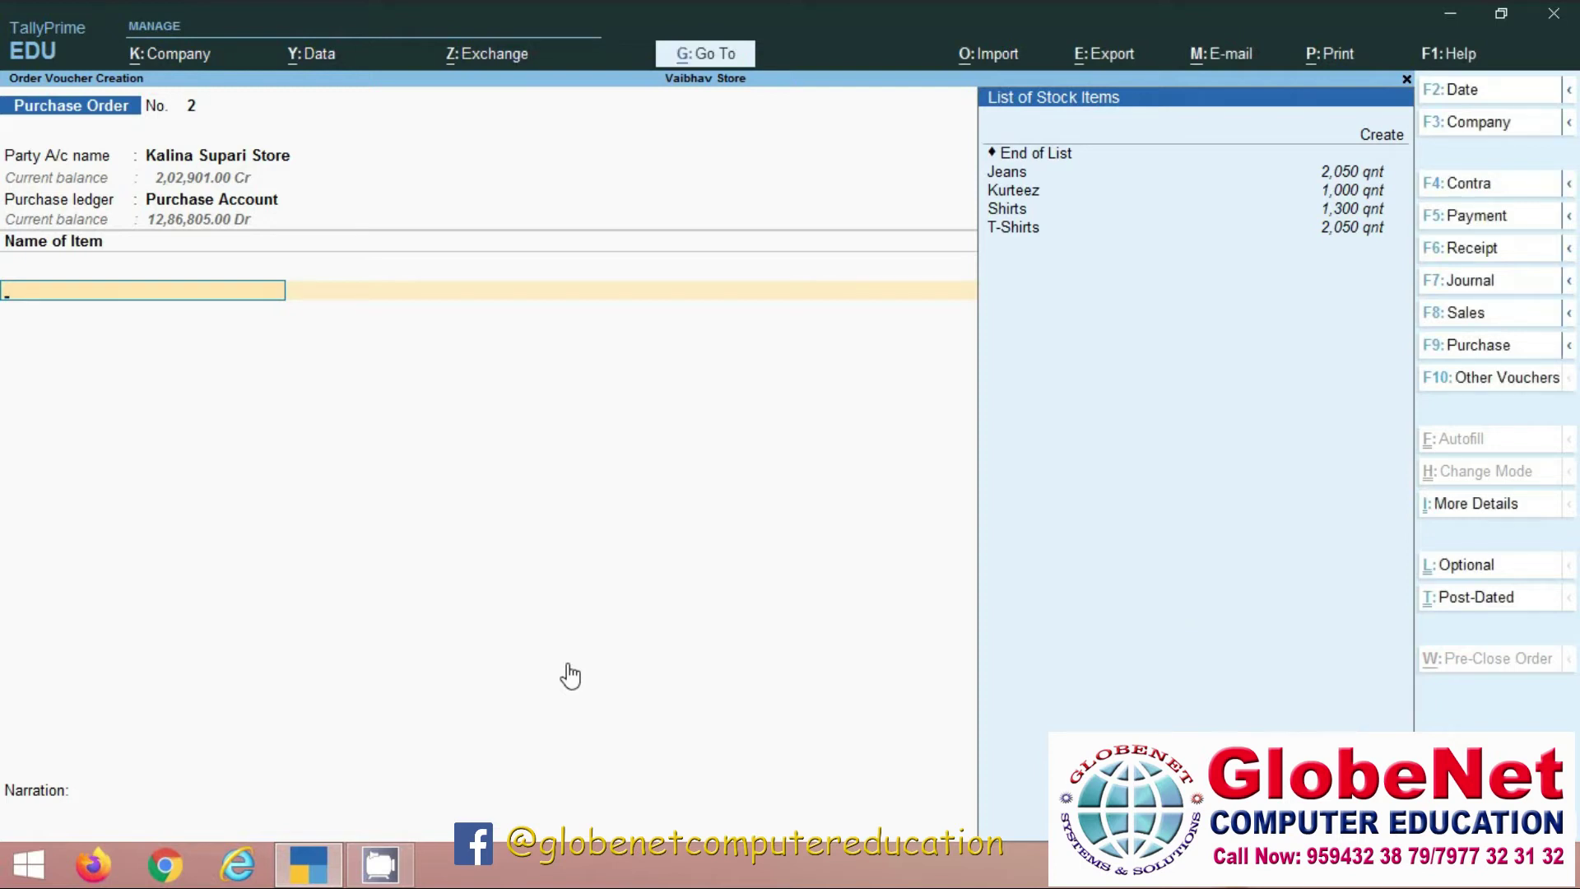
key(alt+c)
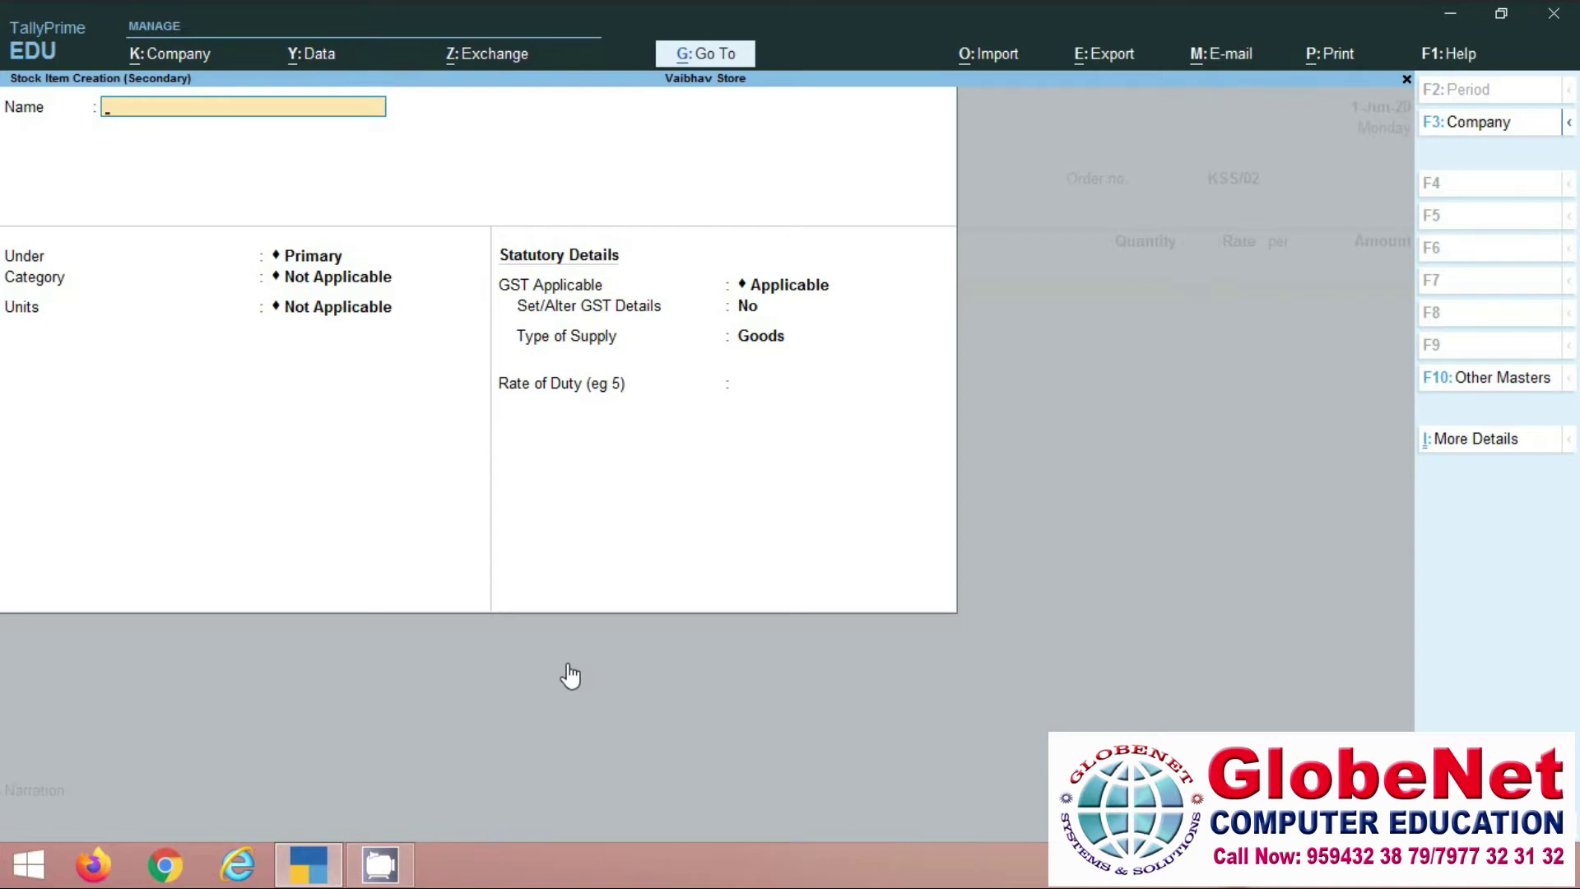
text(Wheat)
key(Return)
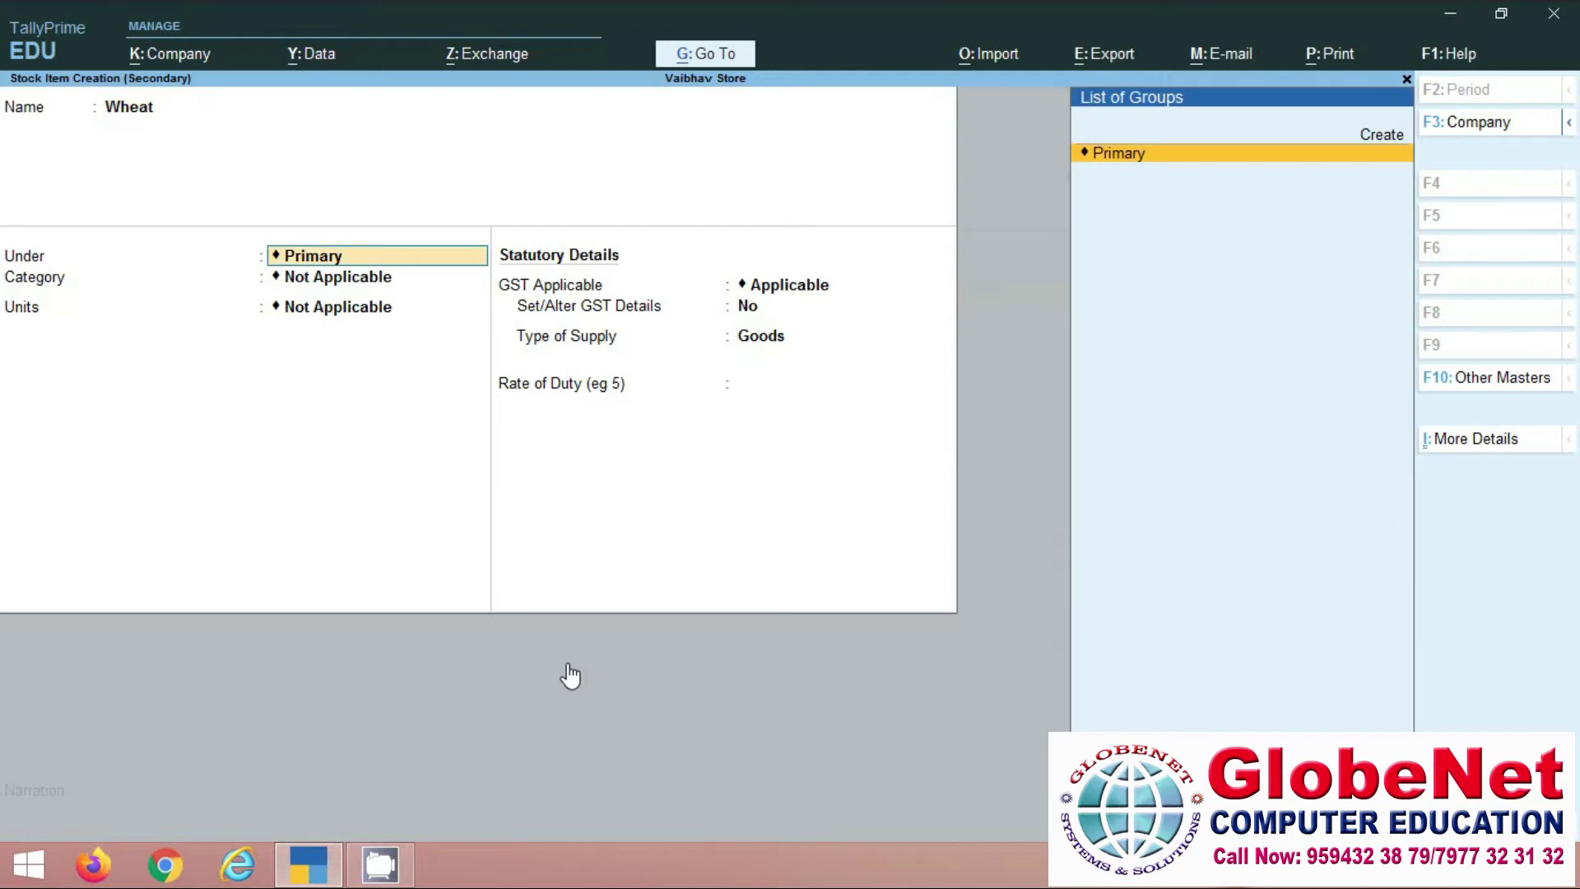
key(Return)
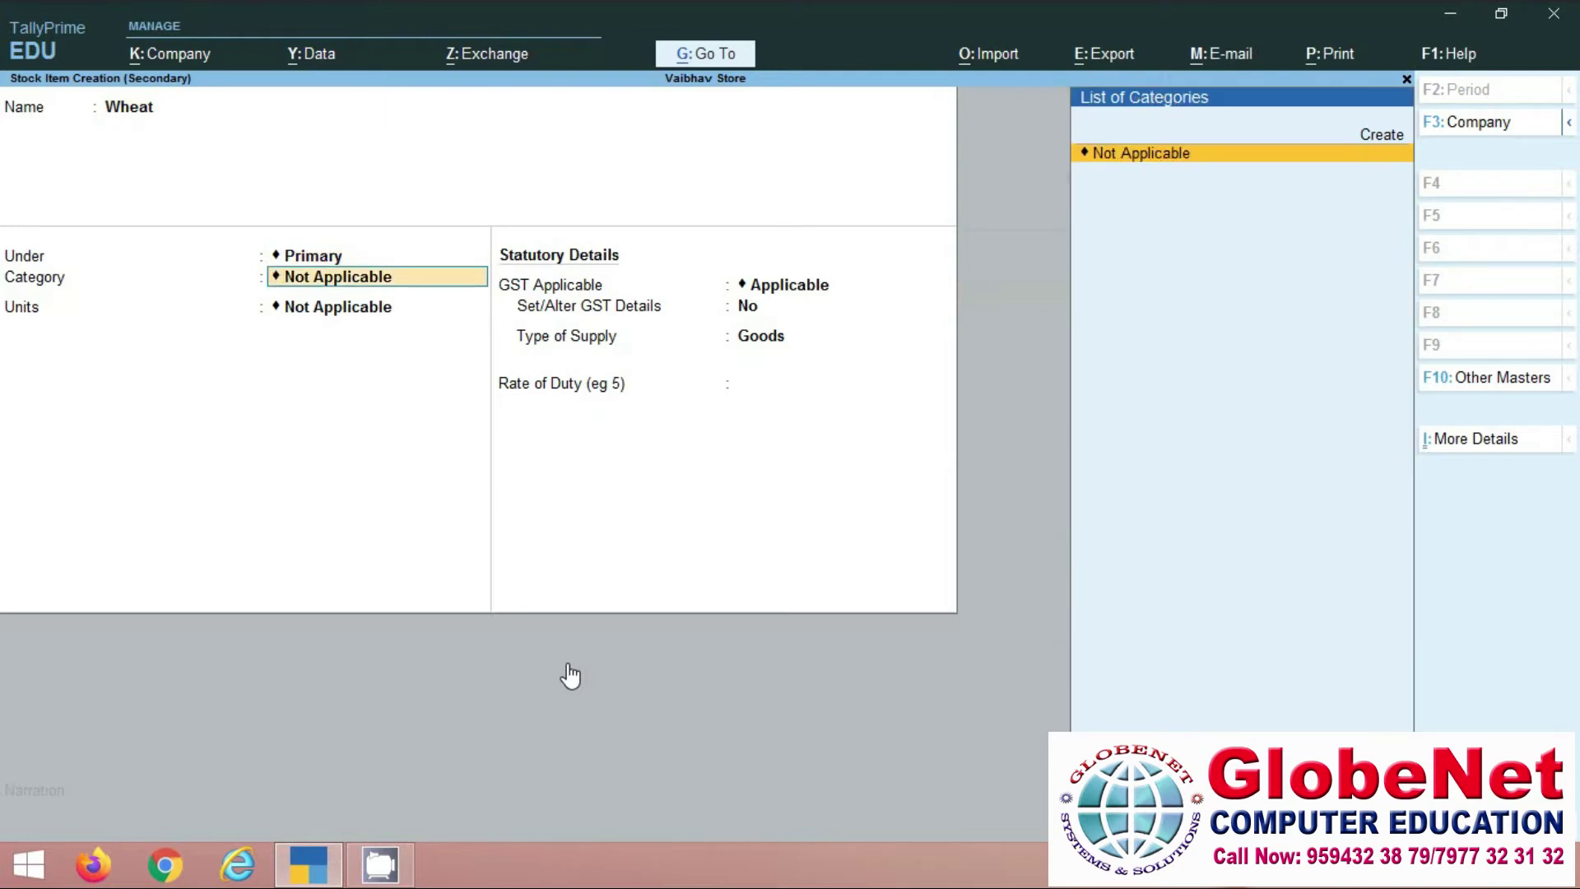
key(Return)
key(Down)
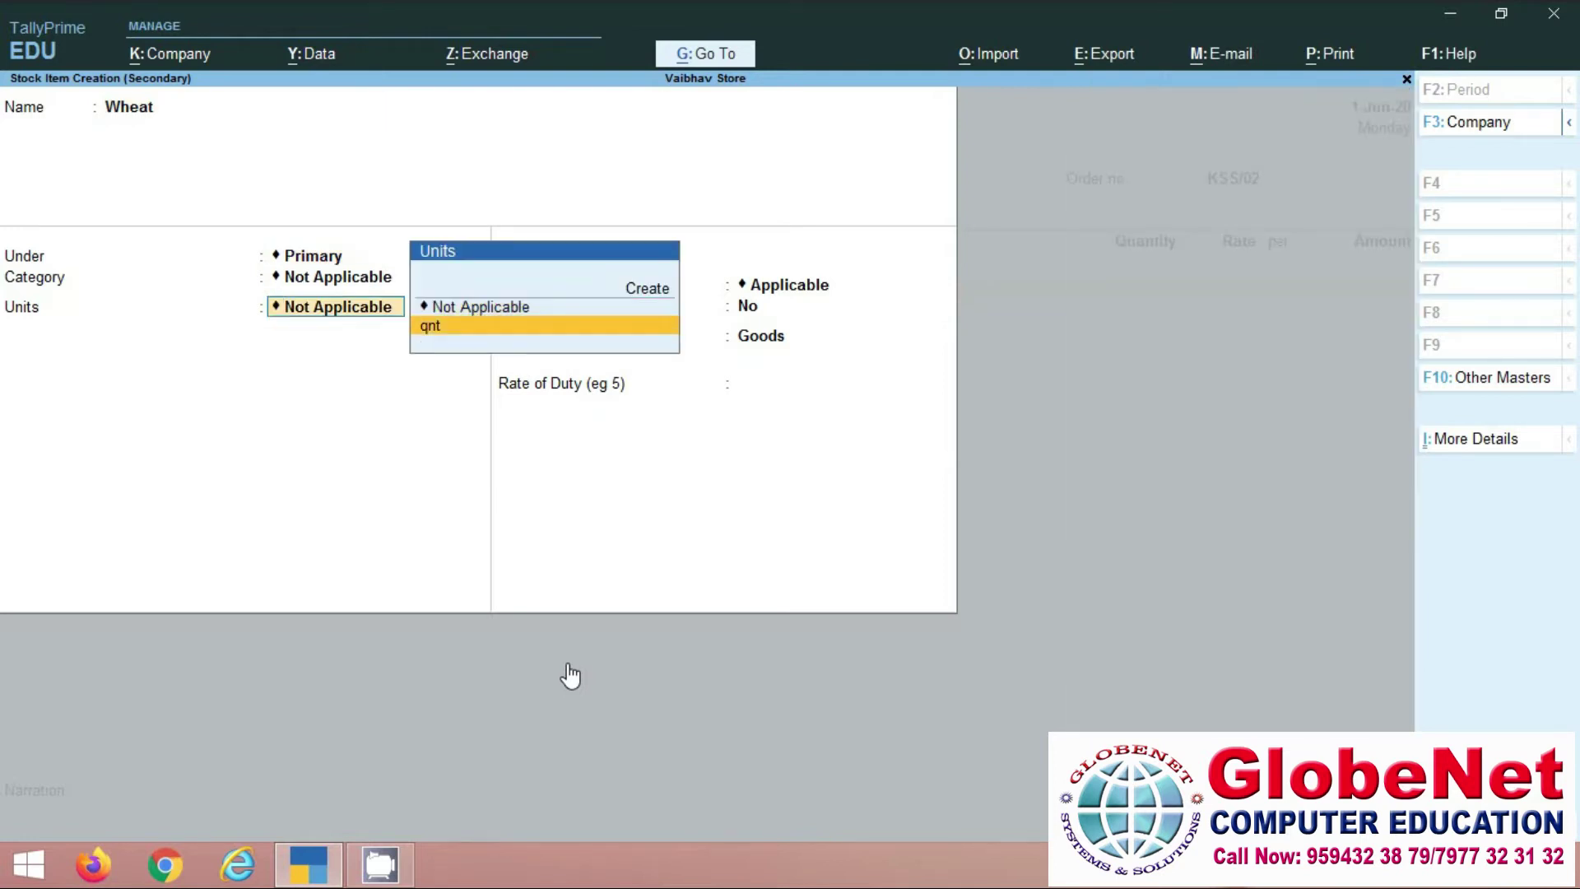
key(Return)
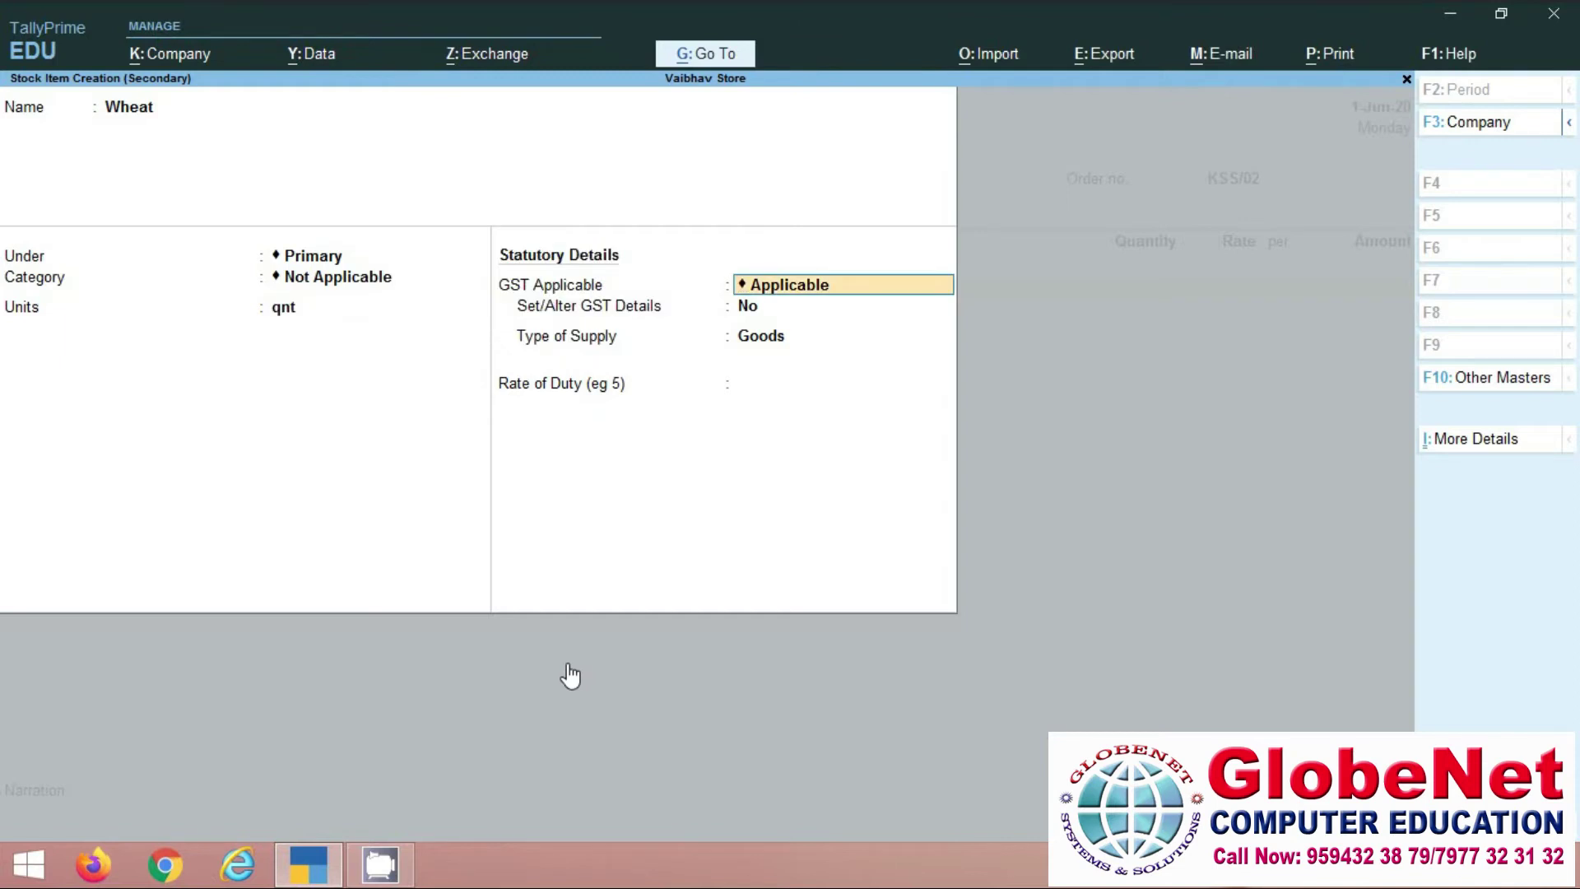
key(BackSpace)
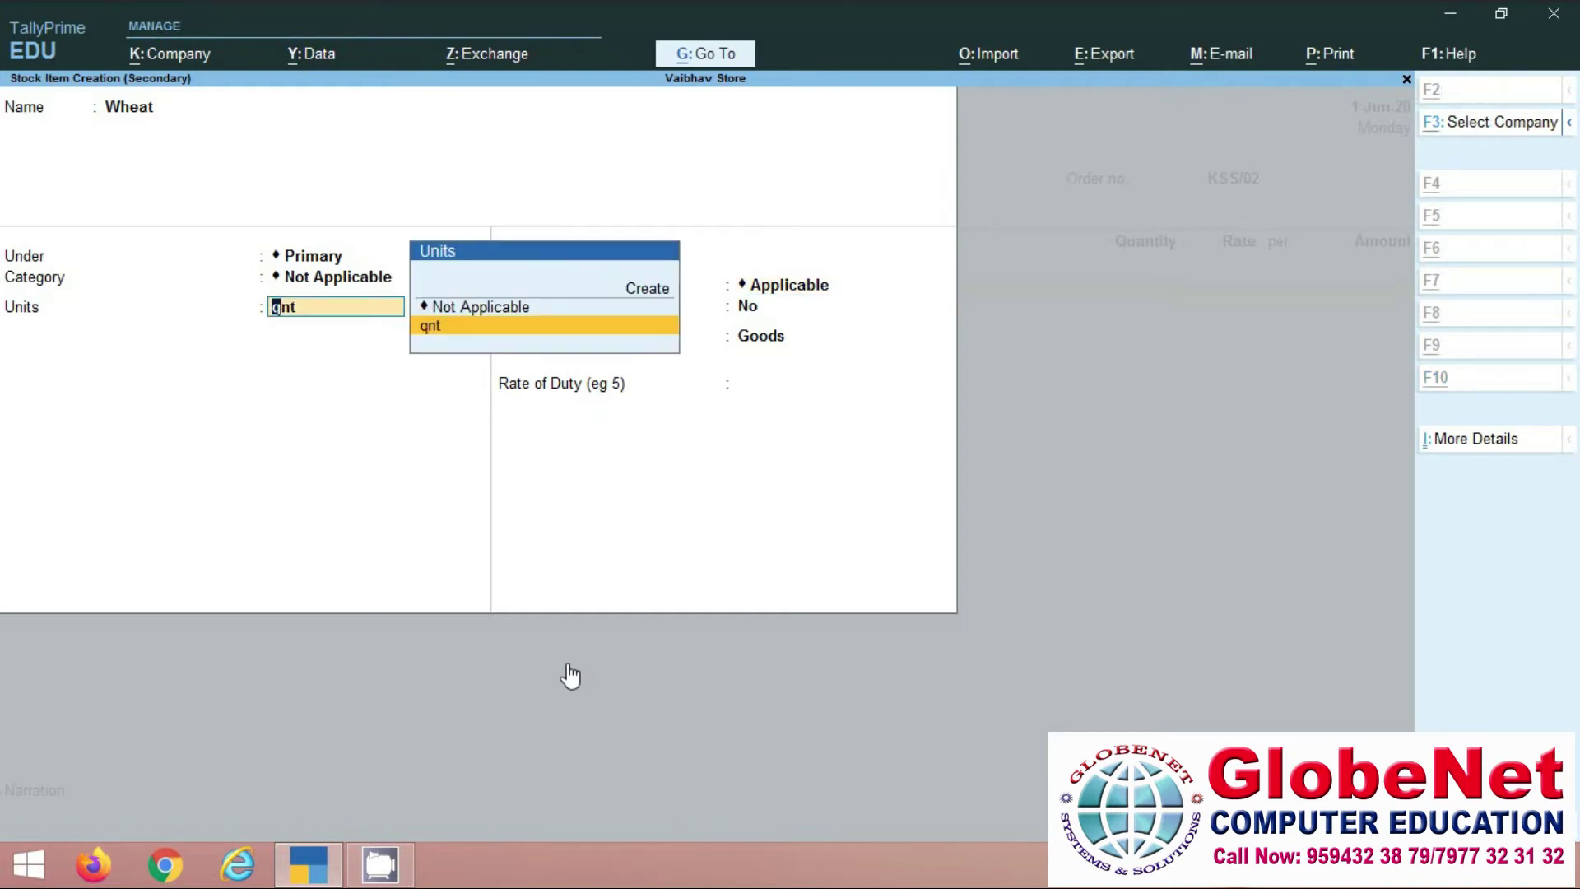
- Begin a new simple unit of measure for Wheat with symbol kg and formal name Kilogram
key(alt+c)
text(kg)
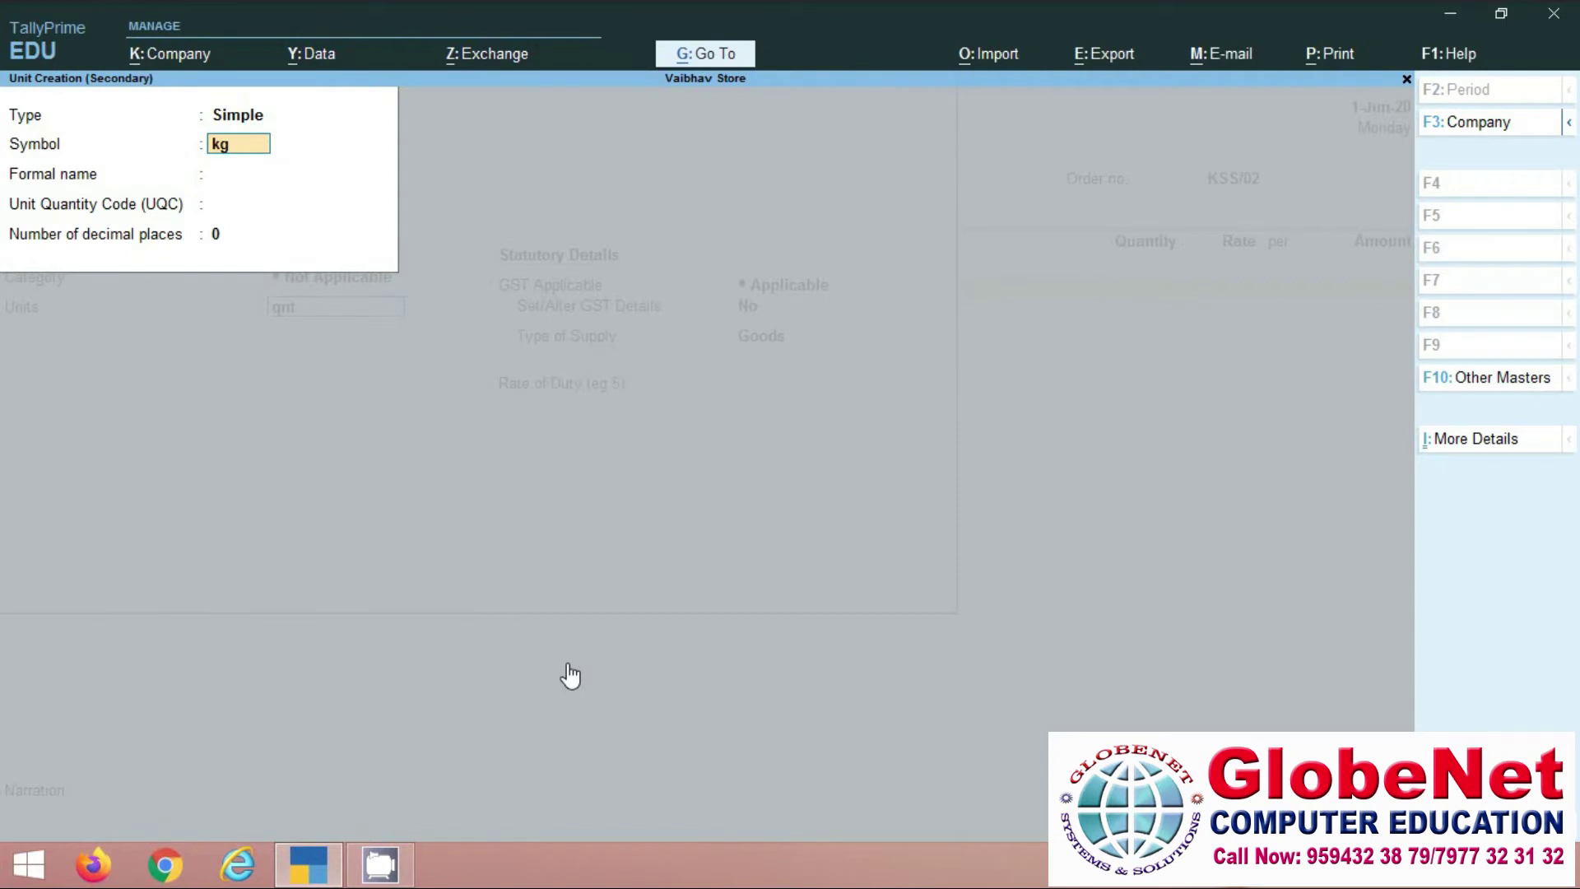
key(Return)
text(Kilogram)
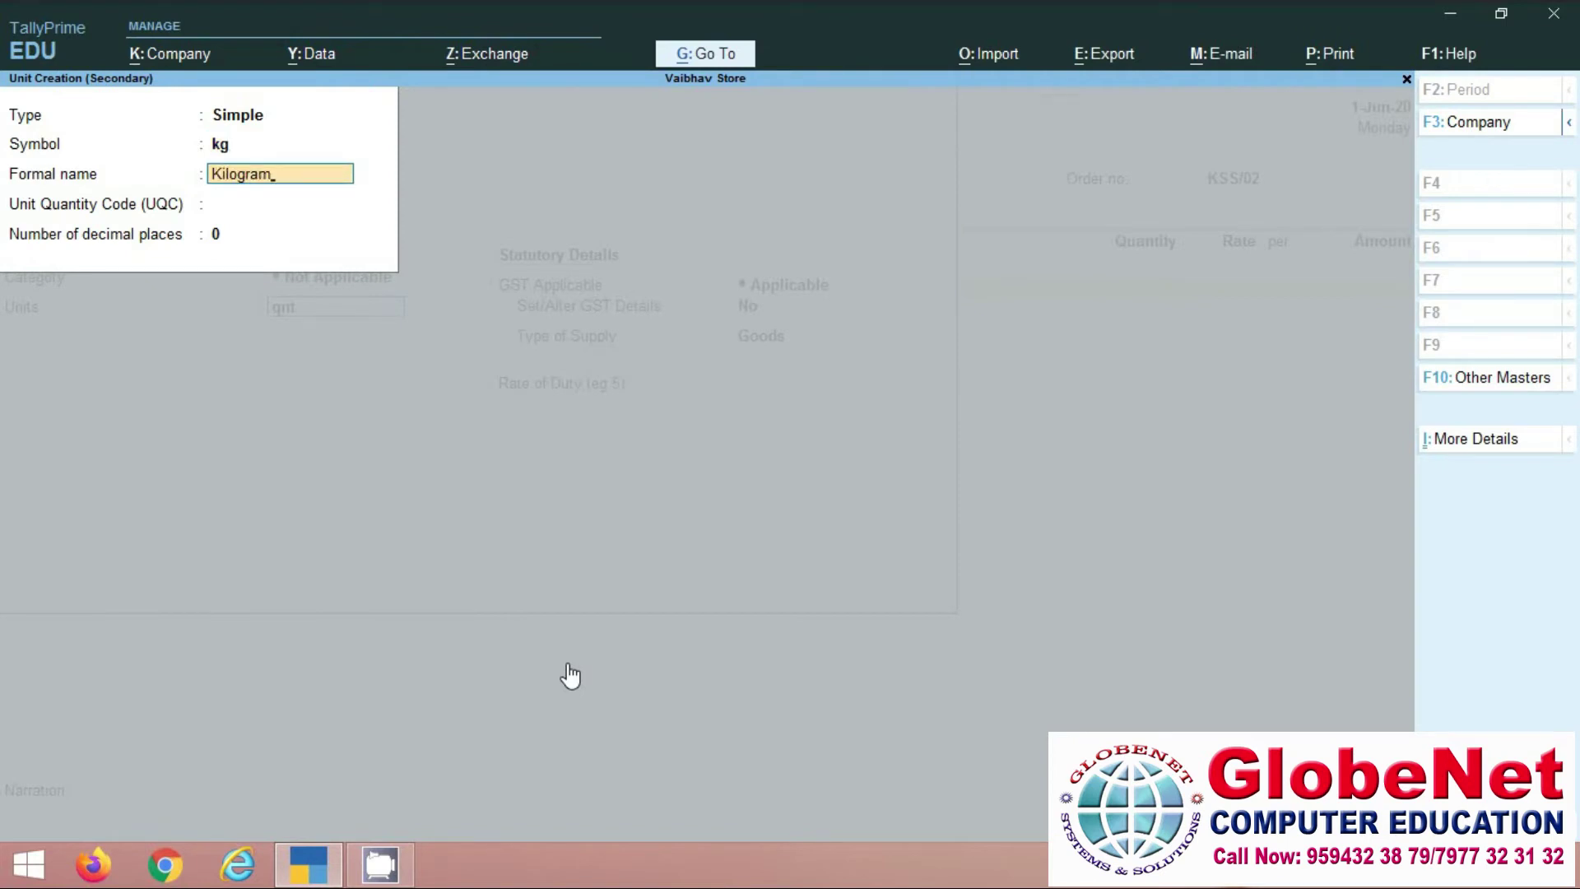
key(Return)
- Set the kg unit's quantity code to KGS-KILOGRAMS with 0 decimal places and save the unit
key(Return)
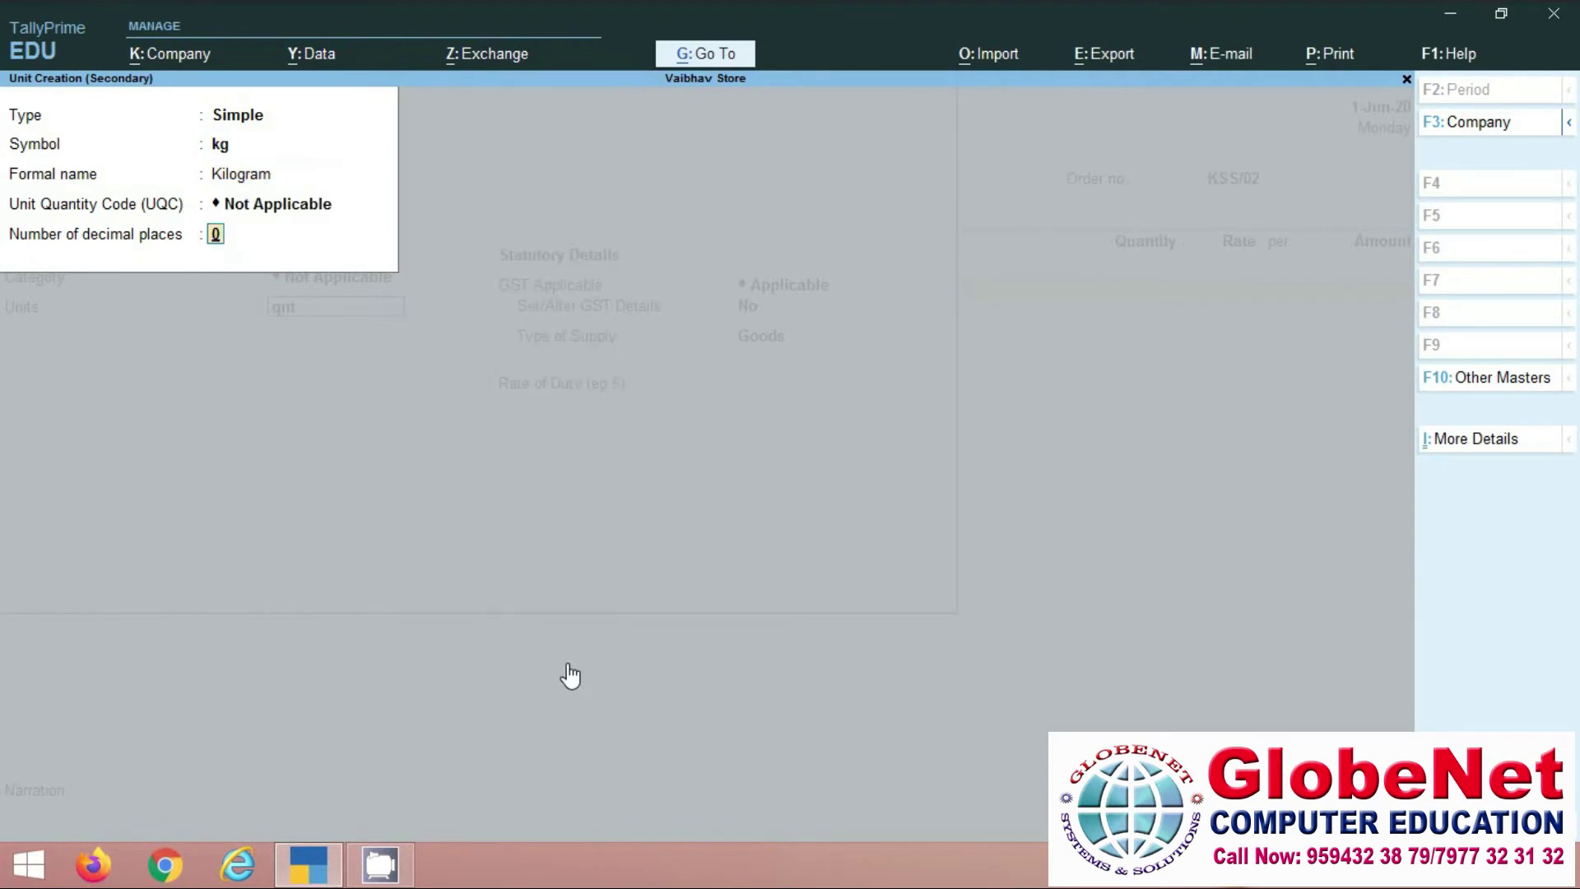
key(BackSpace)
text(k)
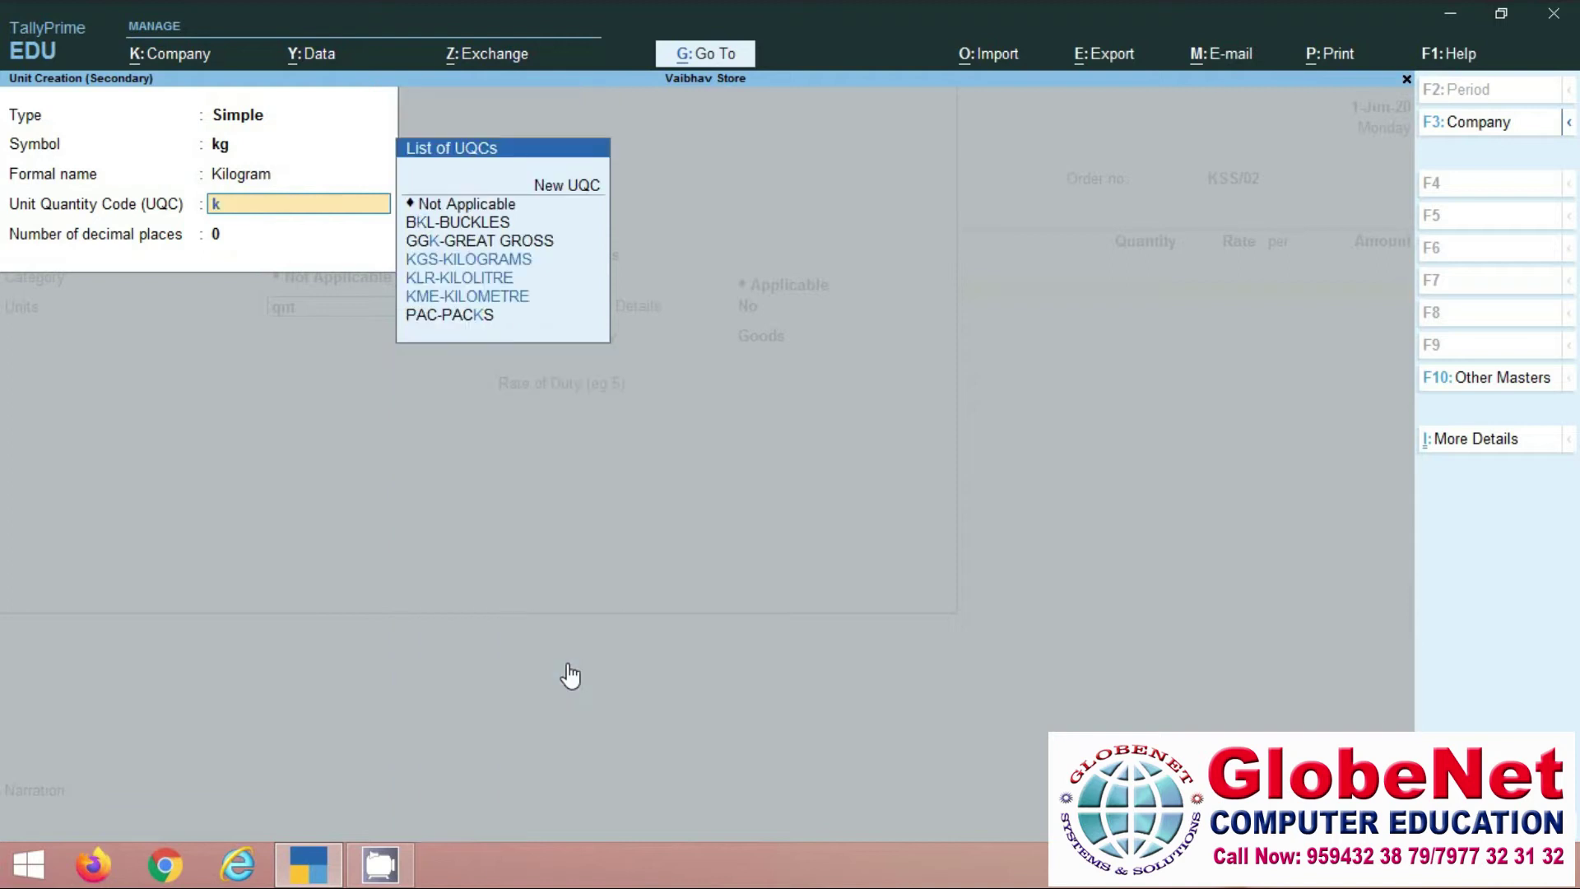
key(Down)
key(Down)
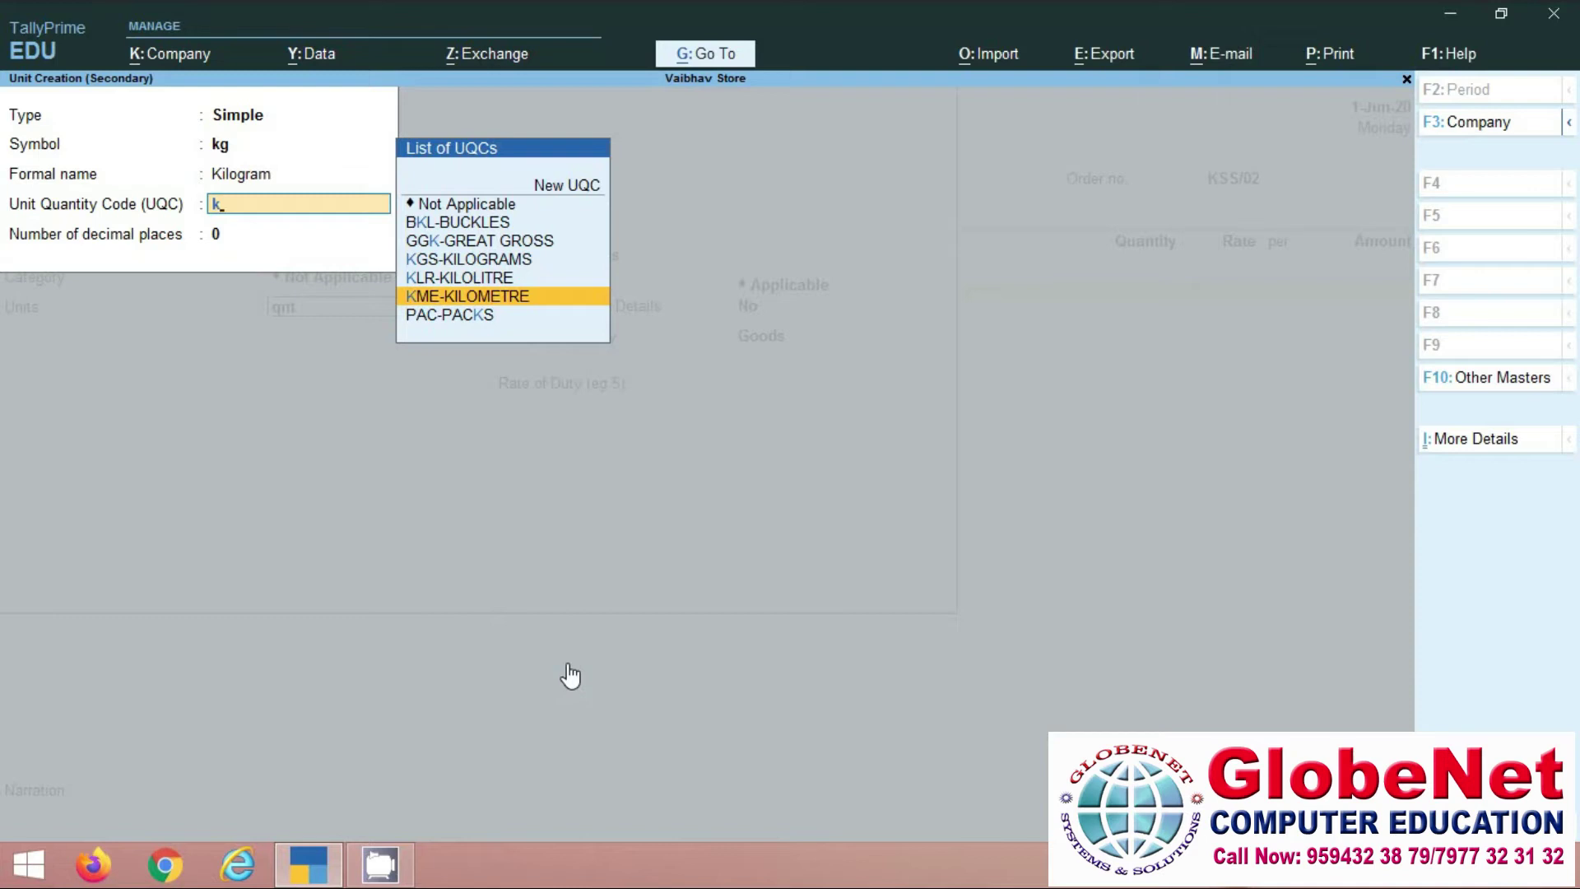
key(Up)
key(Up)
key(Return)
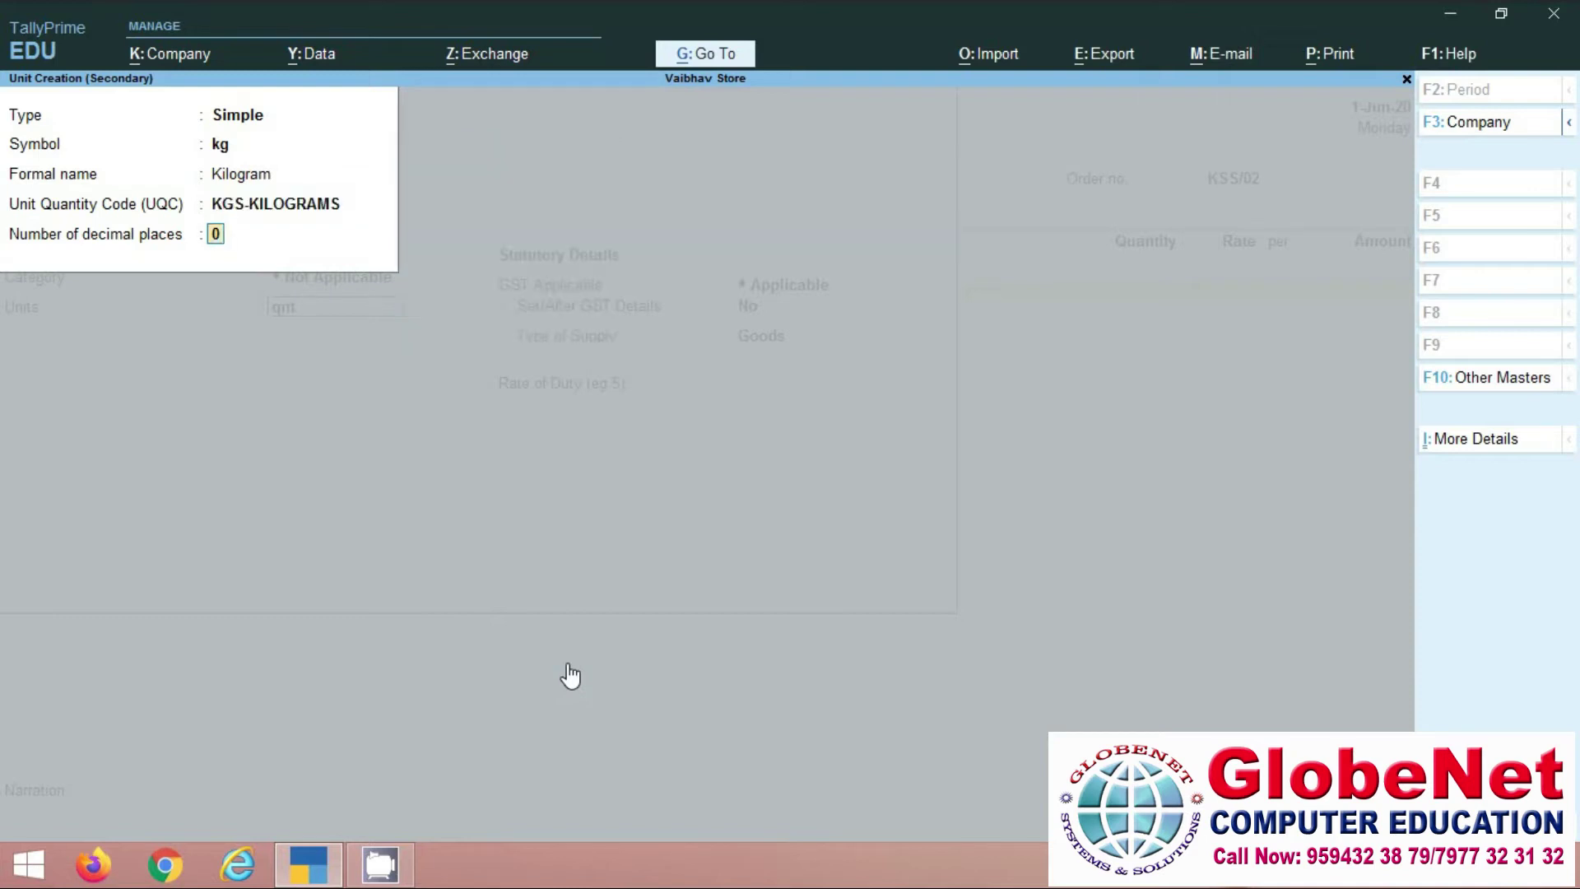
key(Return)
key(Return)
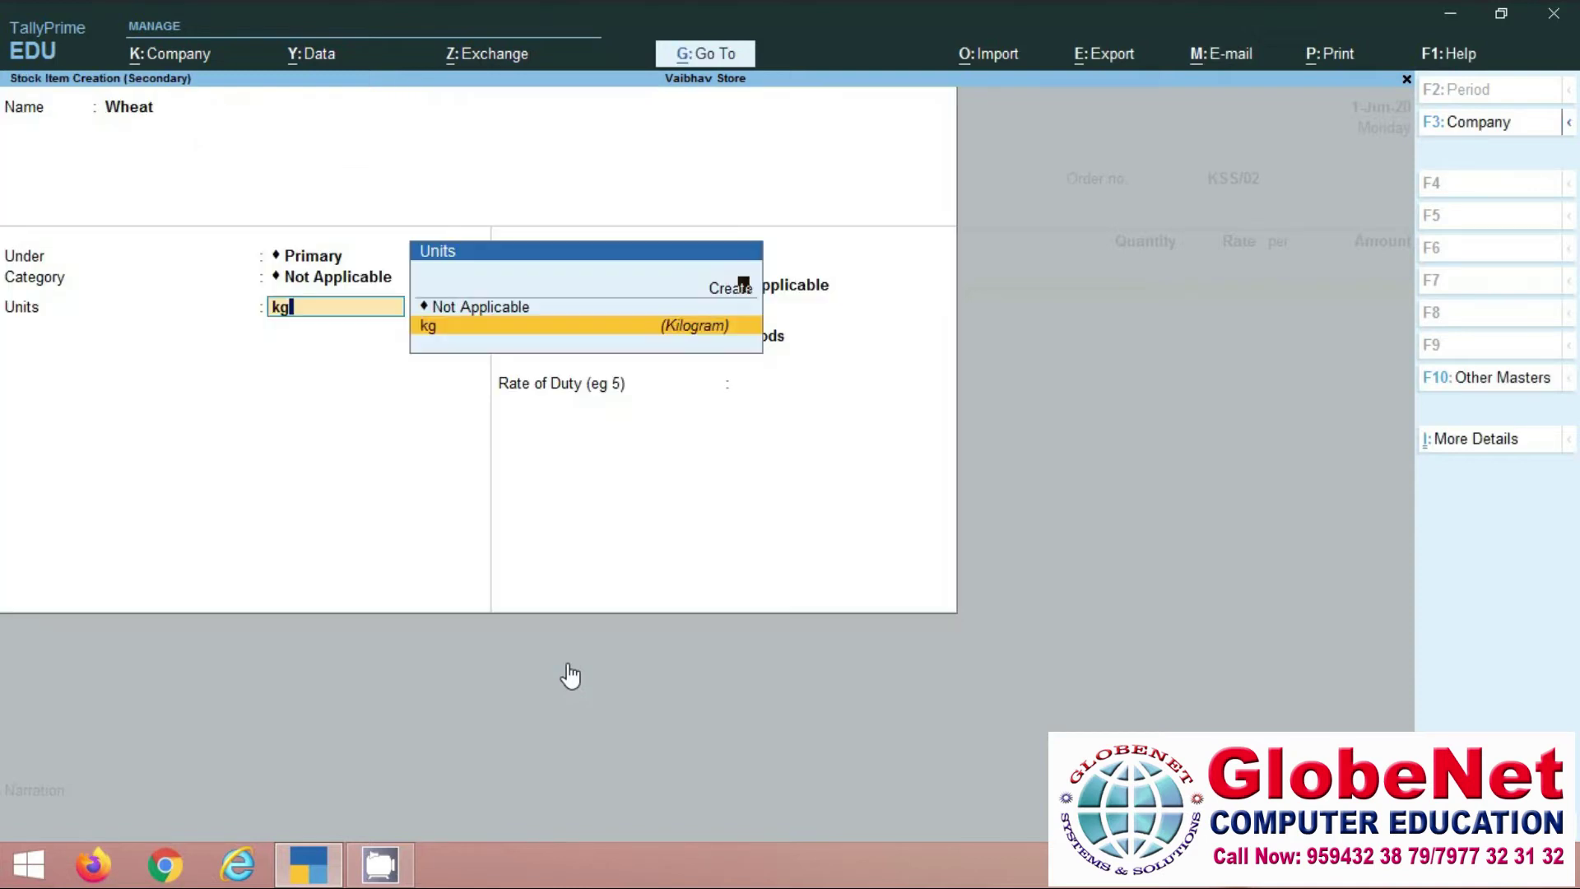
- Assign kg to Wheat, keep GST Applicable and supply type Goods, leave the duty rate blank, and save the item
key(Return)
key(Return)
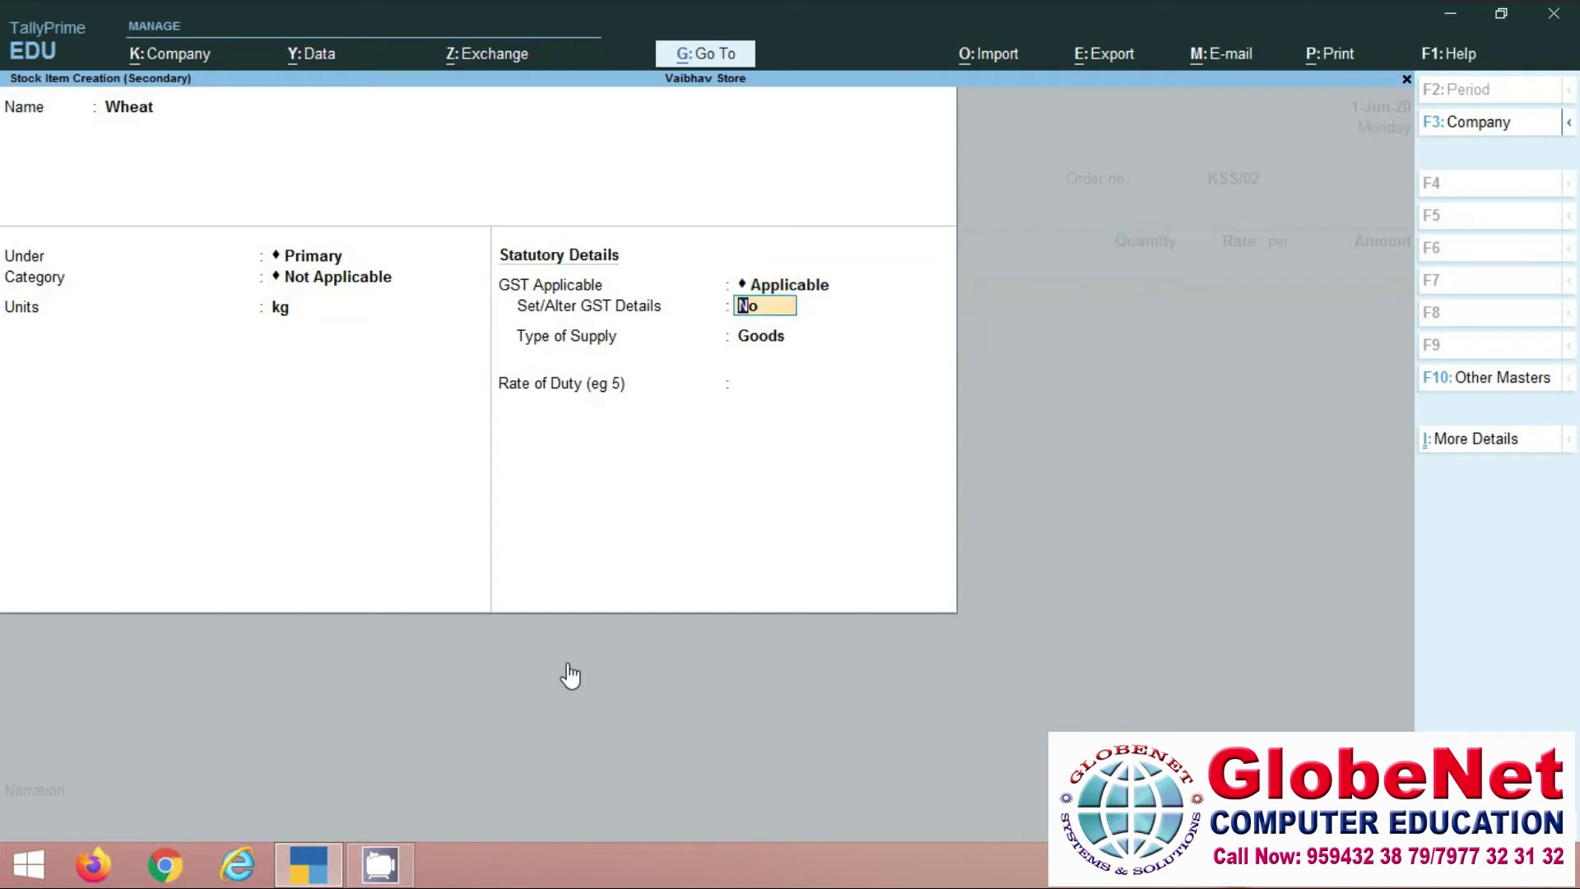
key(Return)
key(Return)
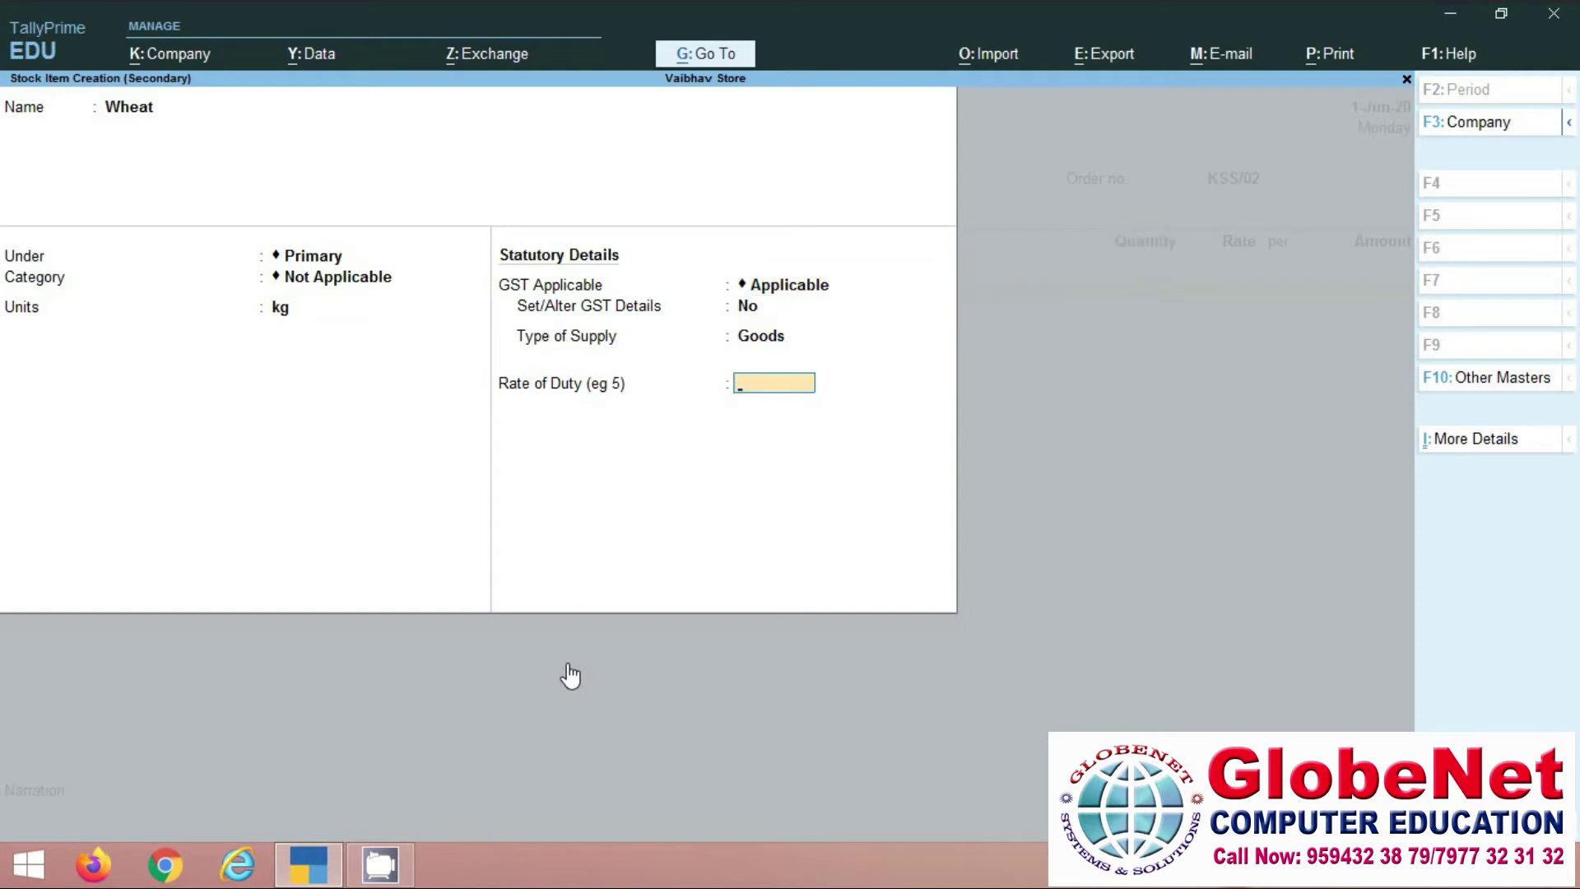
key(Return)
key(Return)
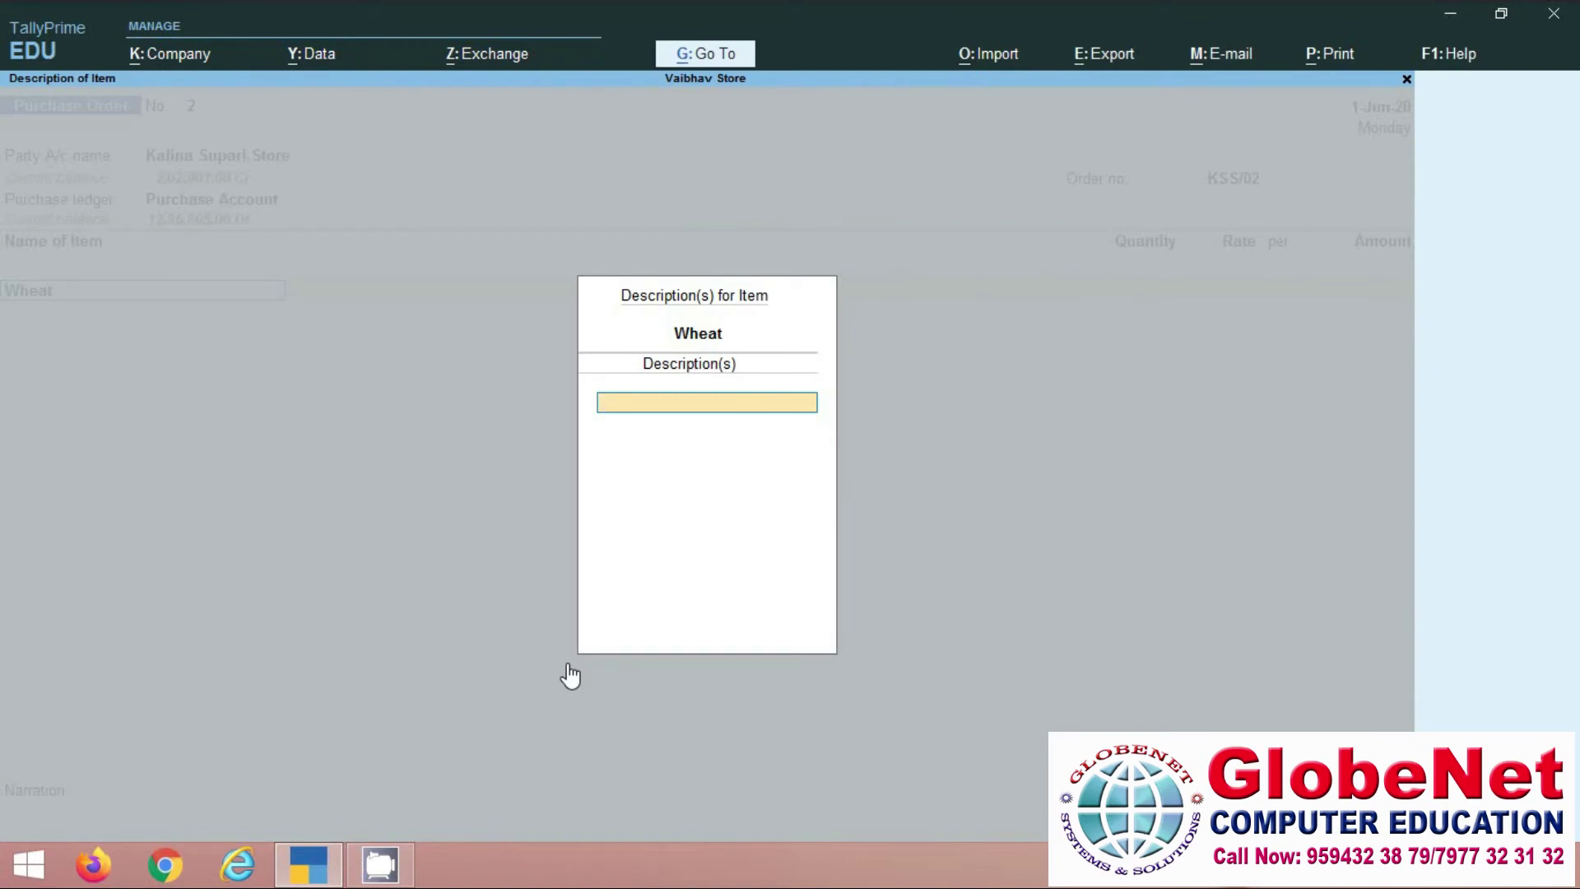
- Leave Wheat's description blank and allocate 500 kg at 49 per kg, due on 2-Jun-20
key(Return)
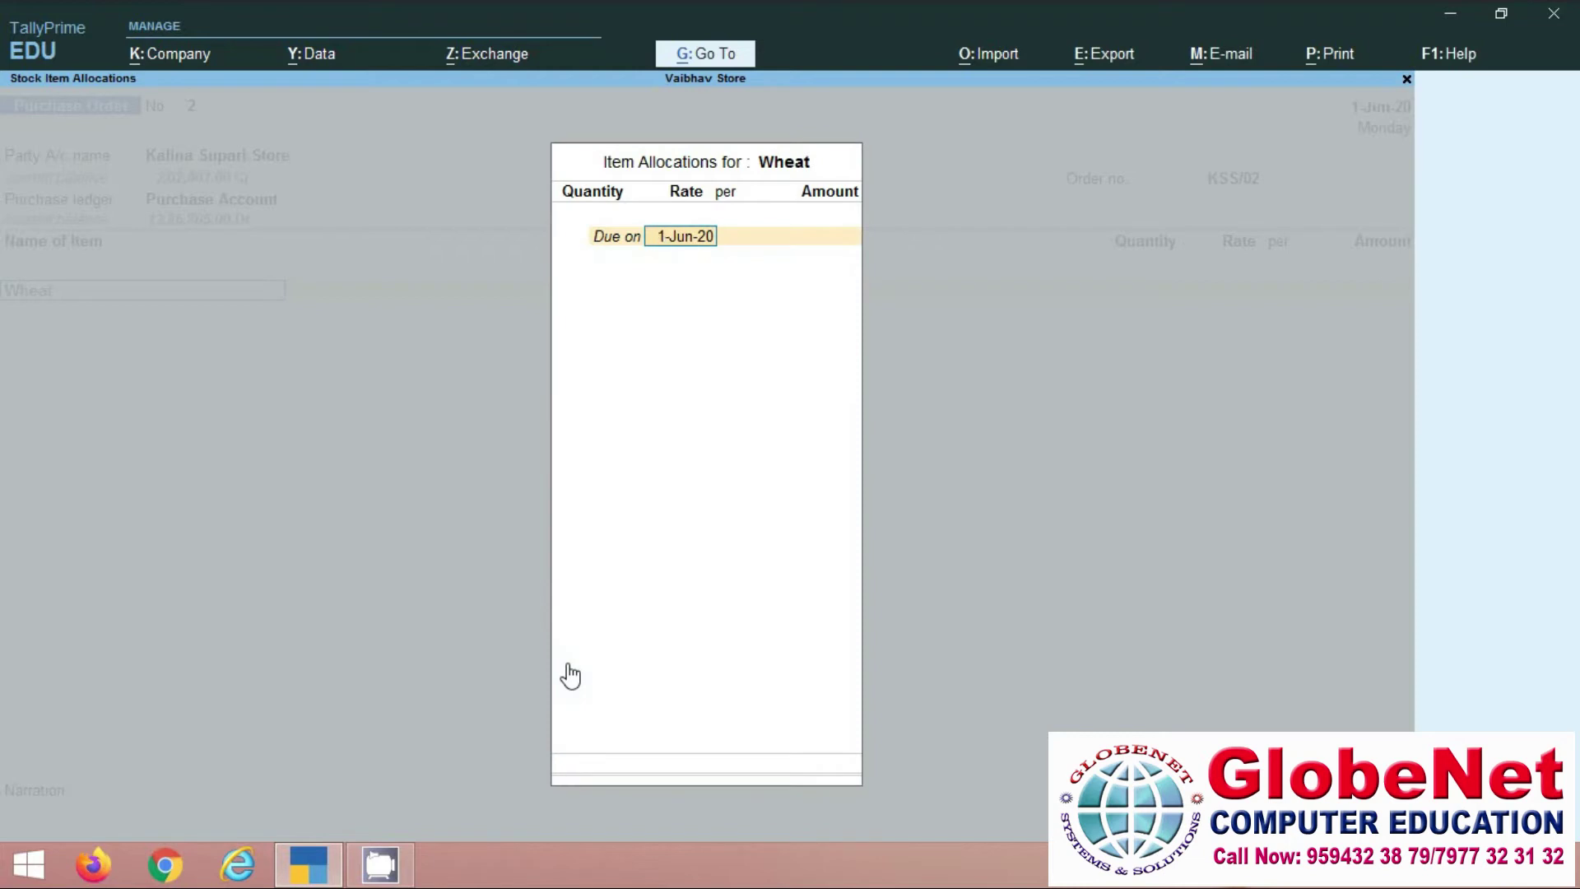
text(2/06/20)
key(Return)
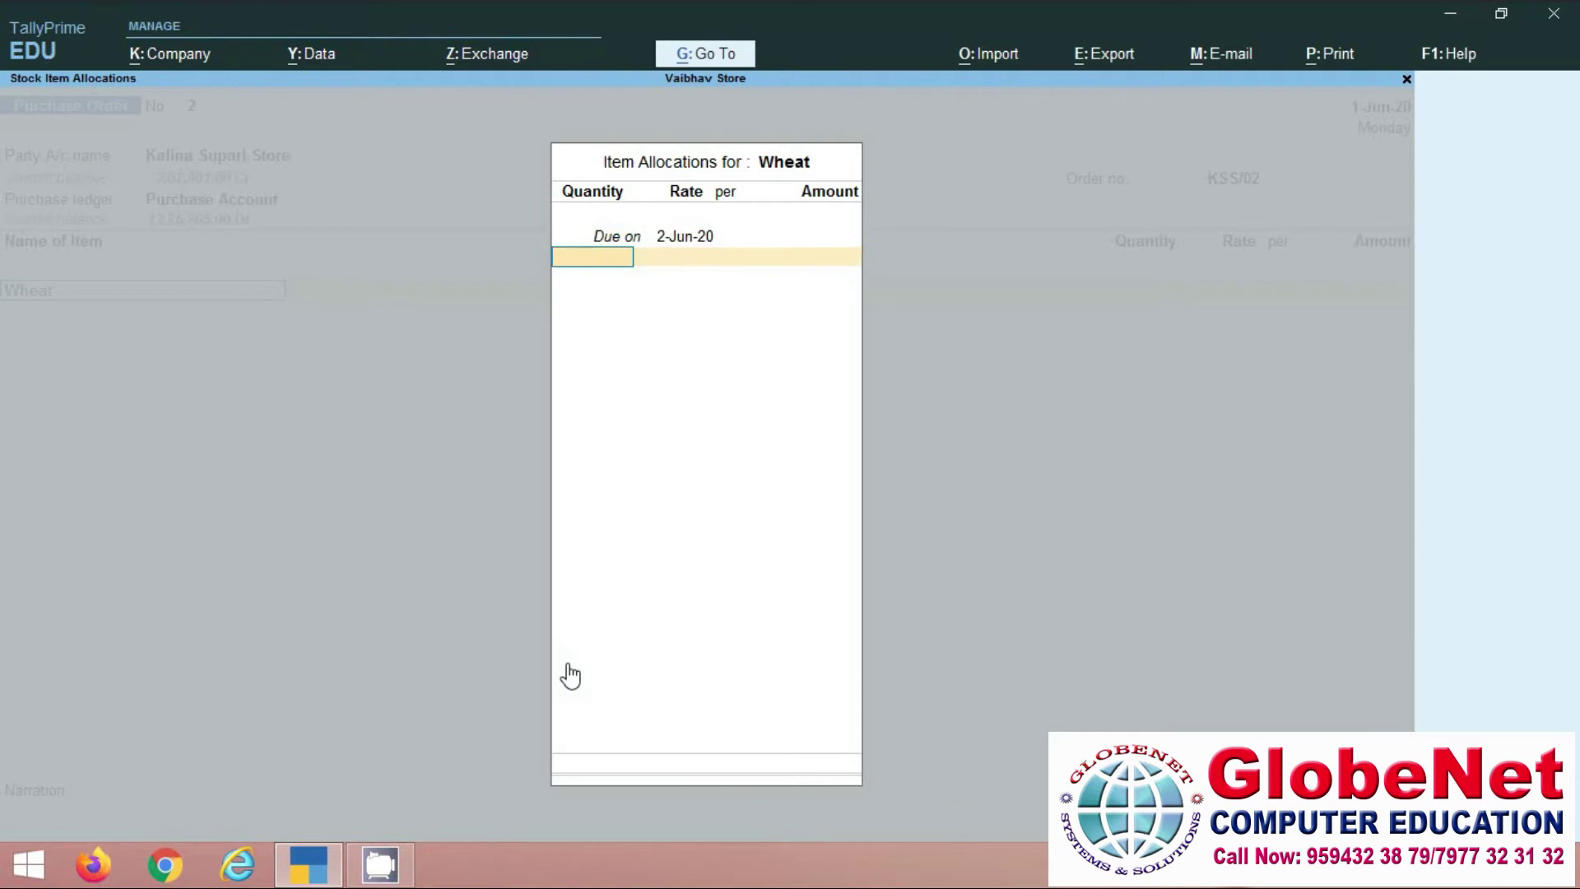
text(500)
key(Return)
text(49)
key(Return)
key(Return)
key(Return)
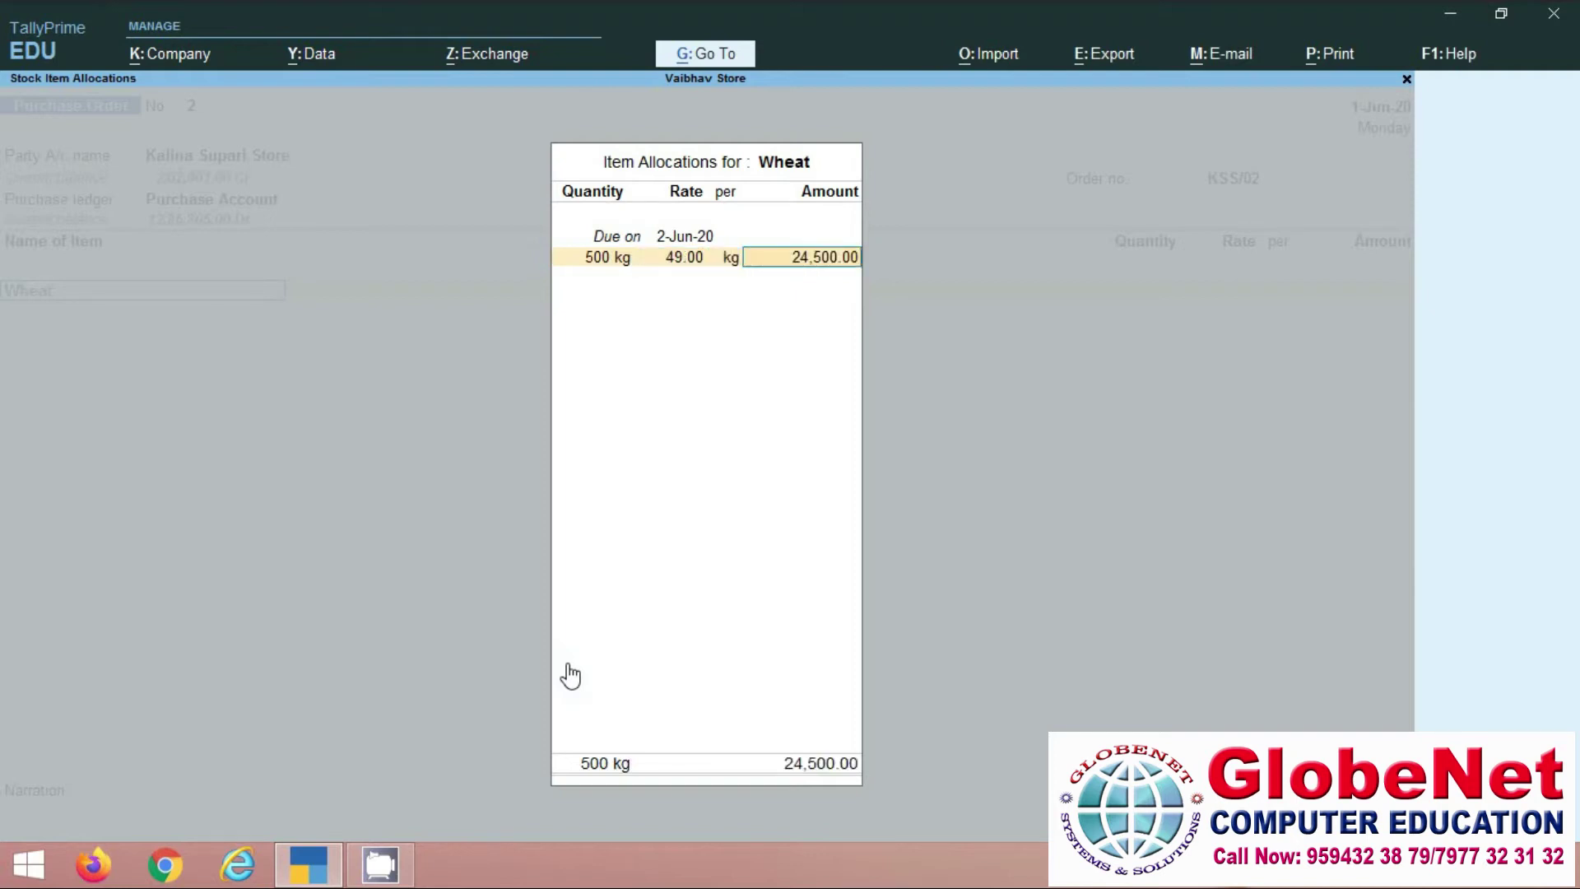
key(Return)
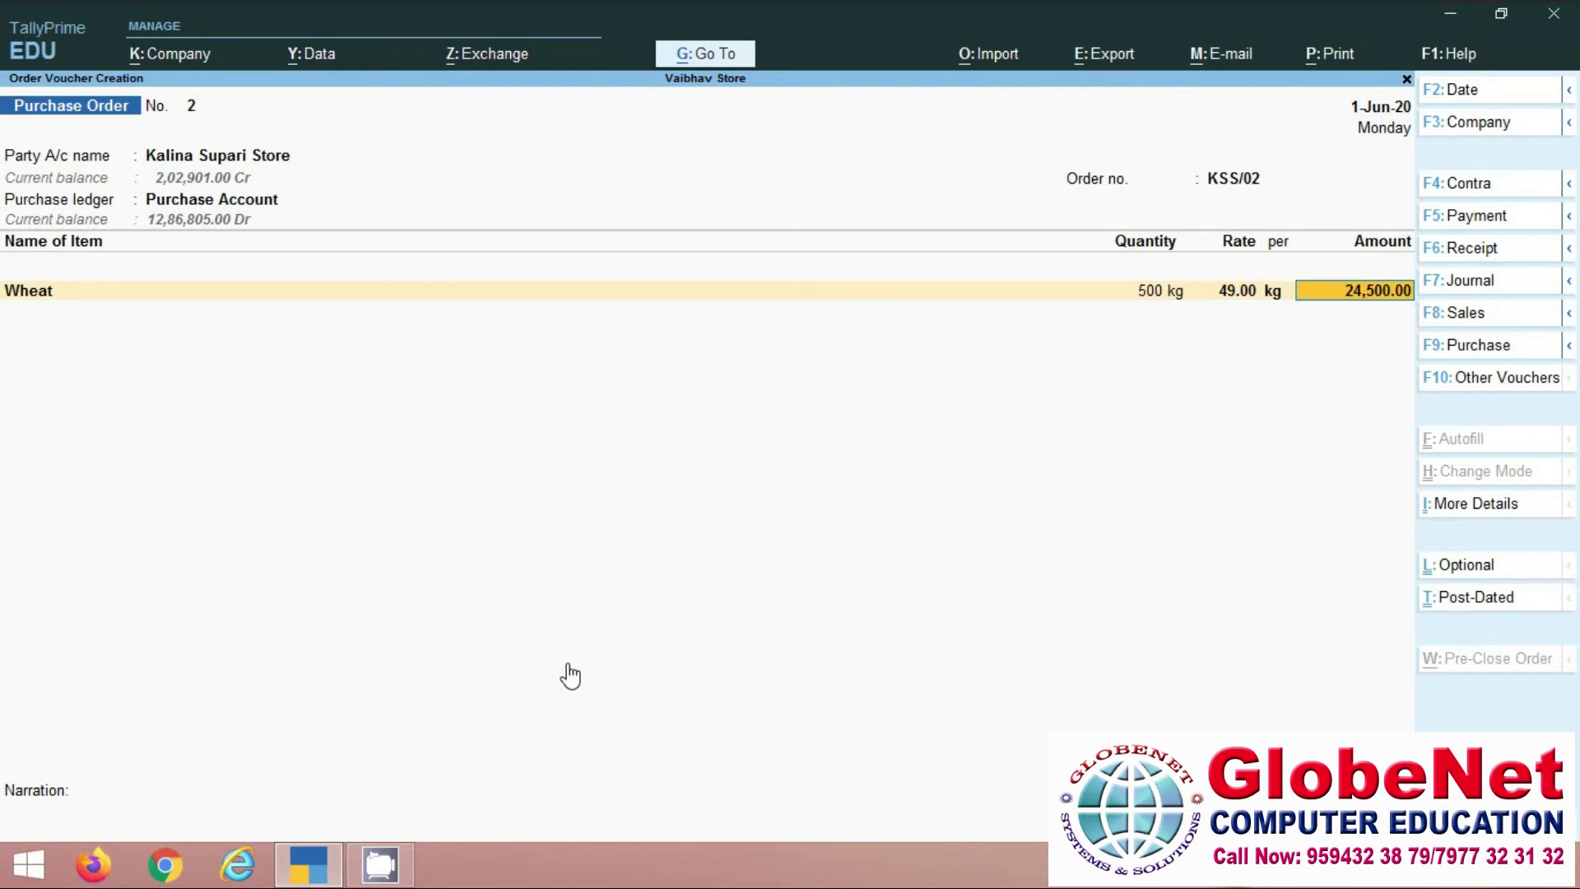
key(Return)
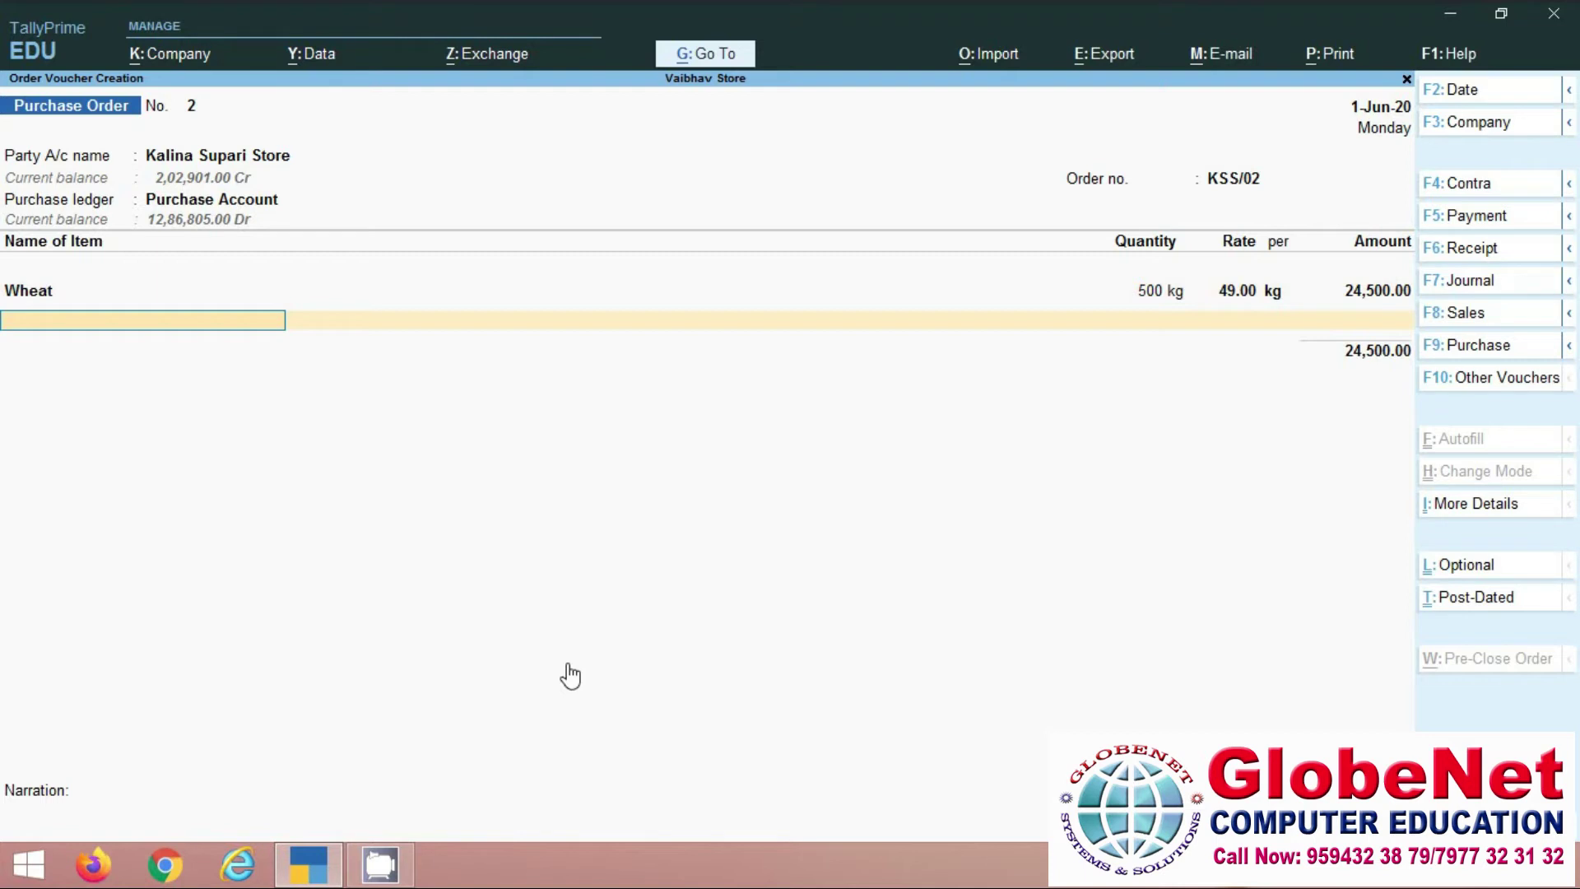
- Begin a second stock item named Rice under Primary, with category Not Applicable and unit kg
key(alt+c)
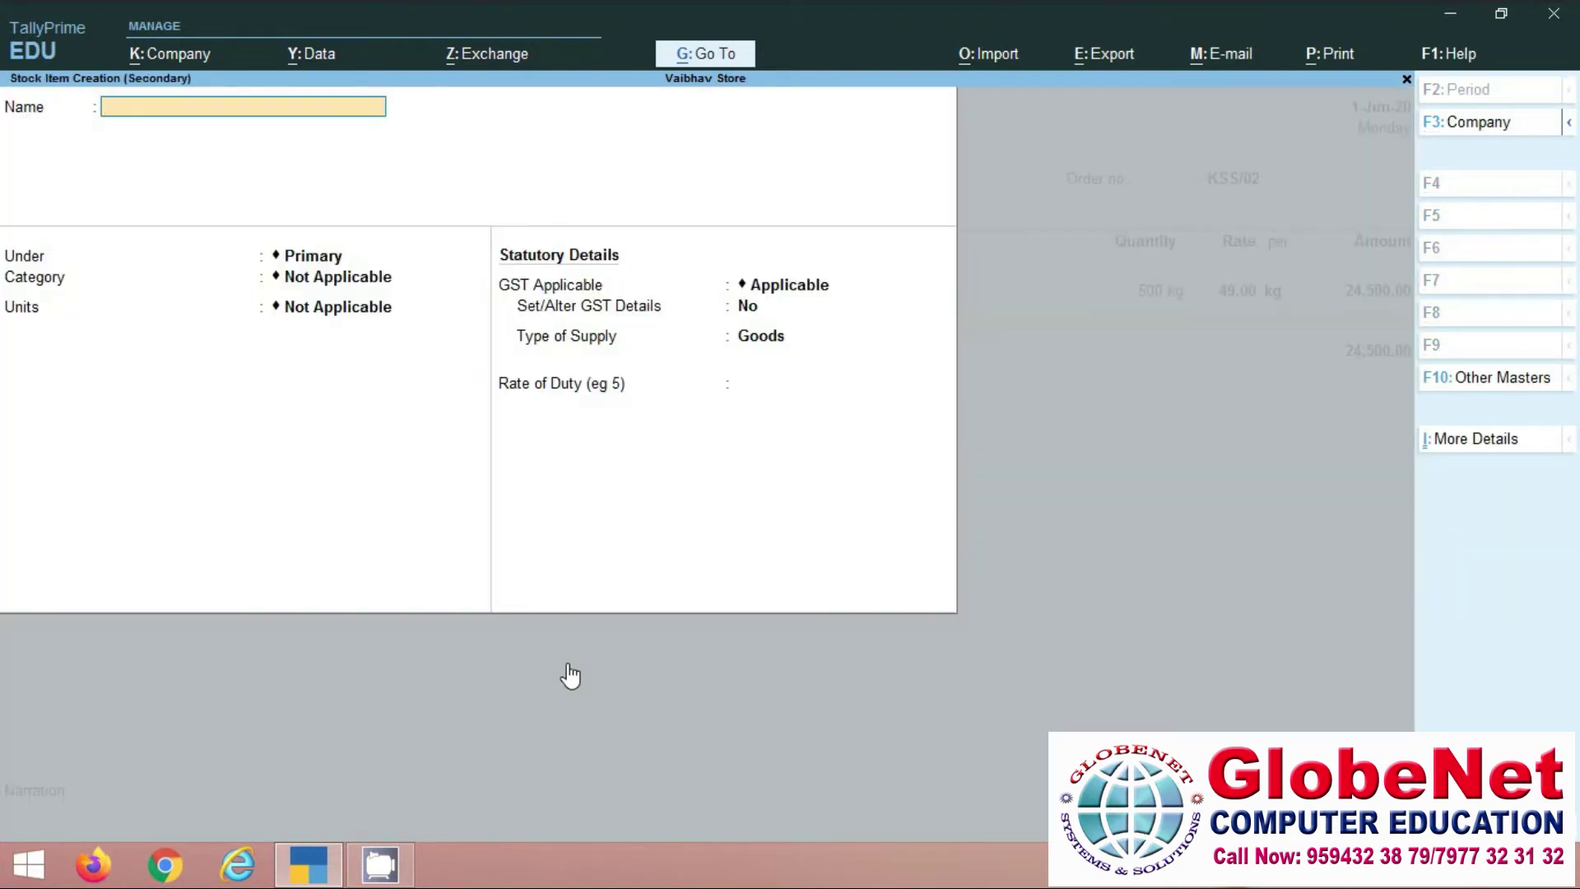
text(Rice)
key(Return)
key(Return)
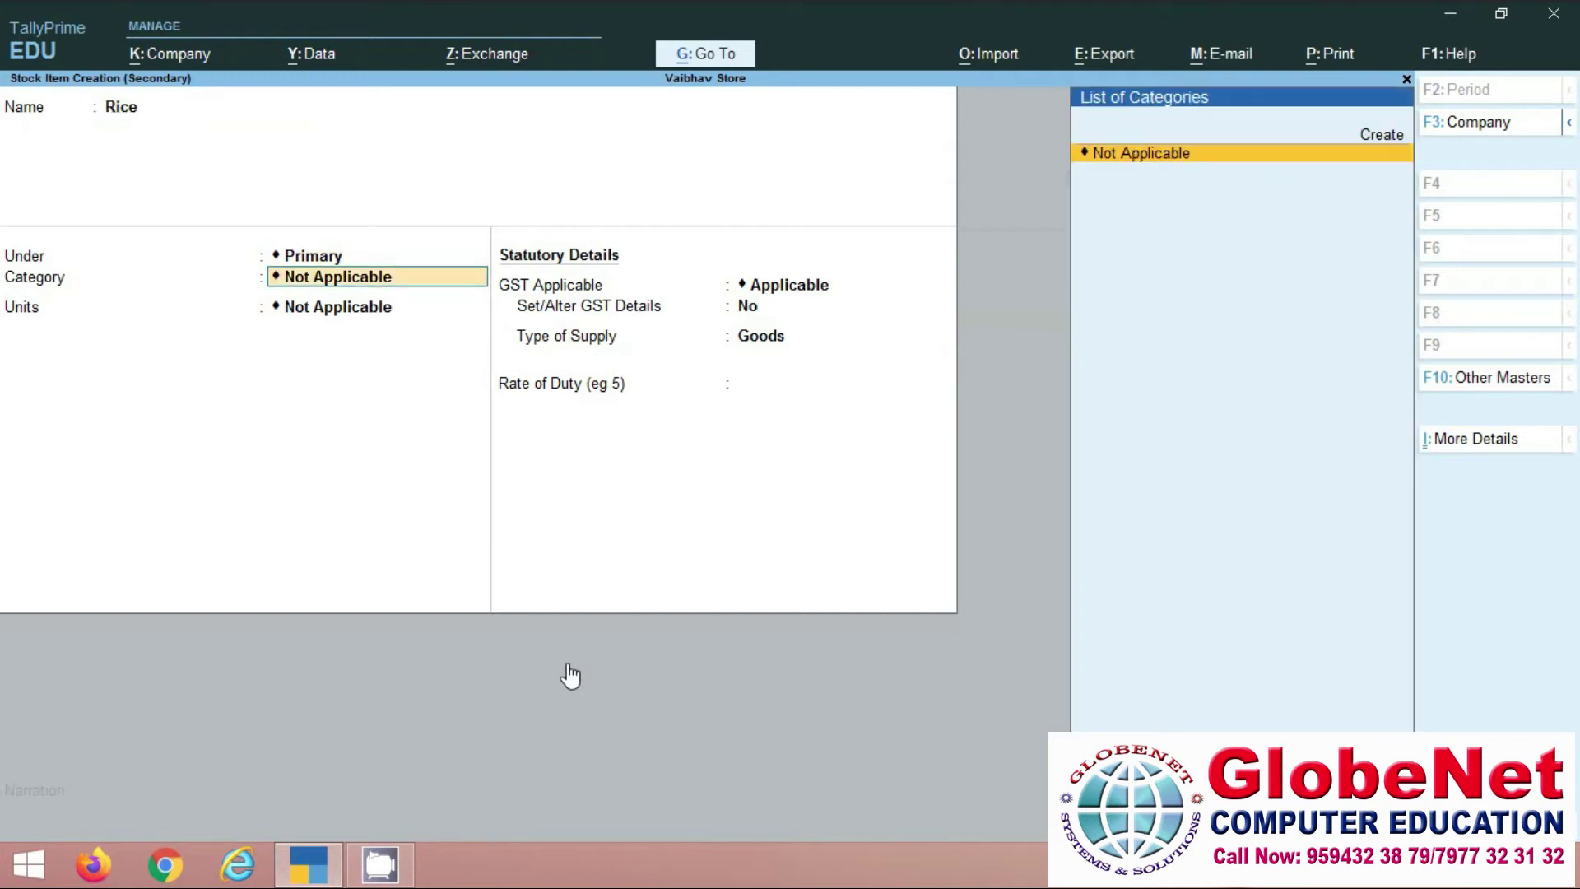
key(Return)
key(Down)
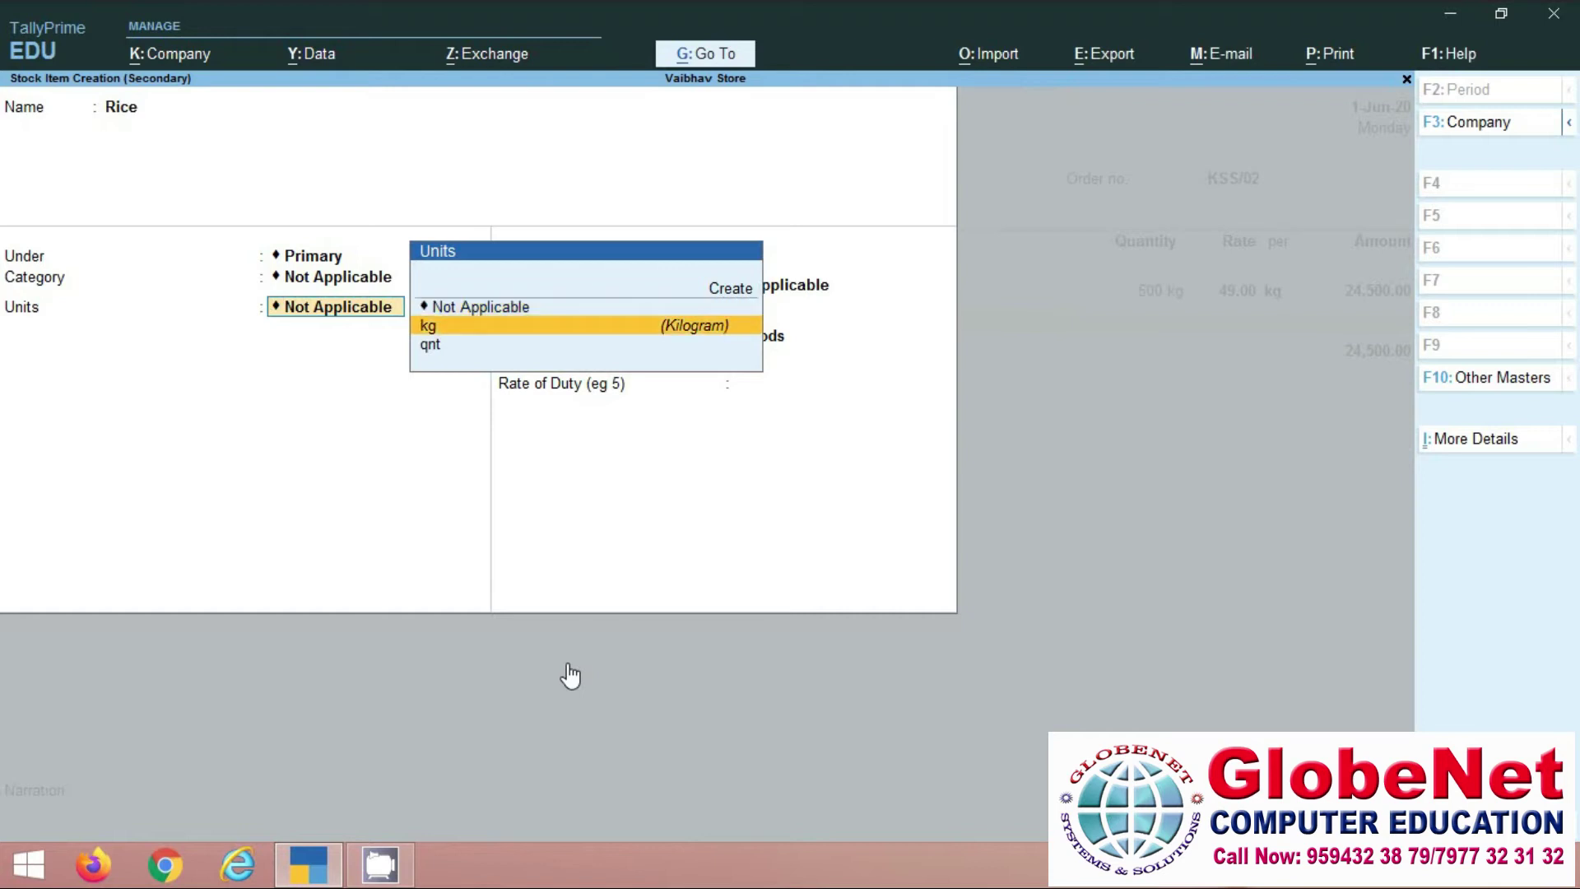
key(Return)
- Accept Rice's default statutory details with GST Applicable and supply type Goods, and save the item
key(Return)
key(Return)
key(Return)
key(Return)
key(Return)
key(Return)
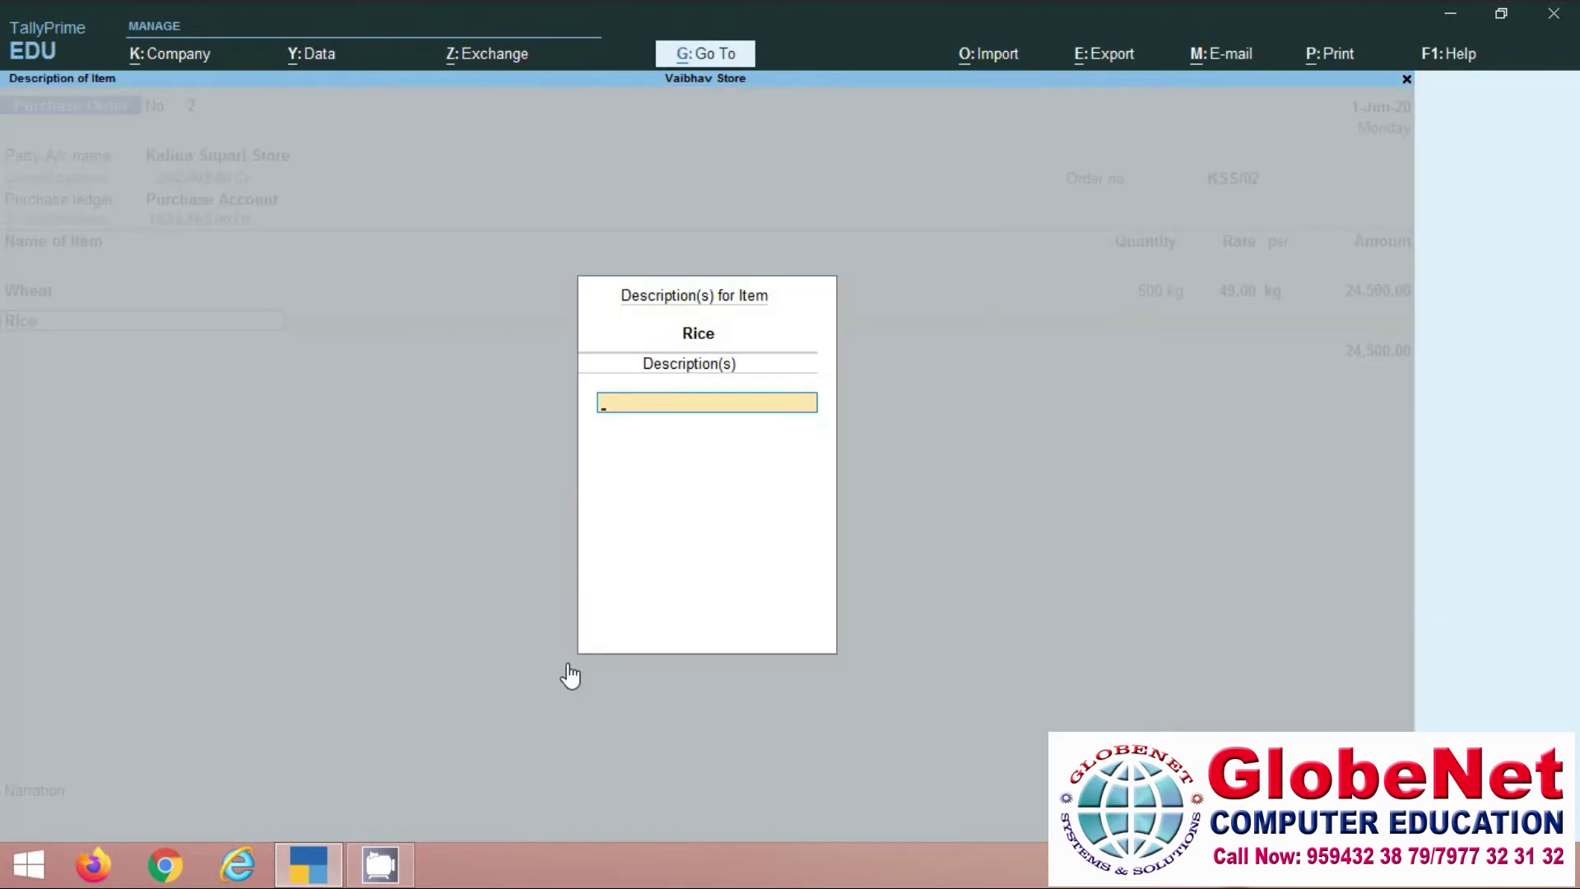
- Leave Rice's description blank and allocate 100 kg due on 2-Jun-20
key(Return)
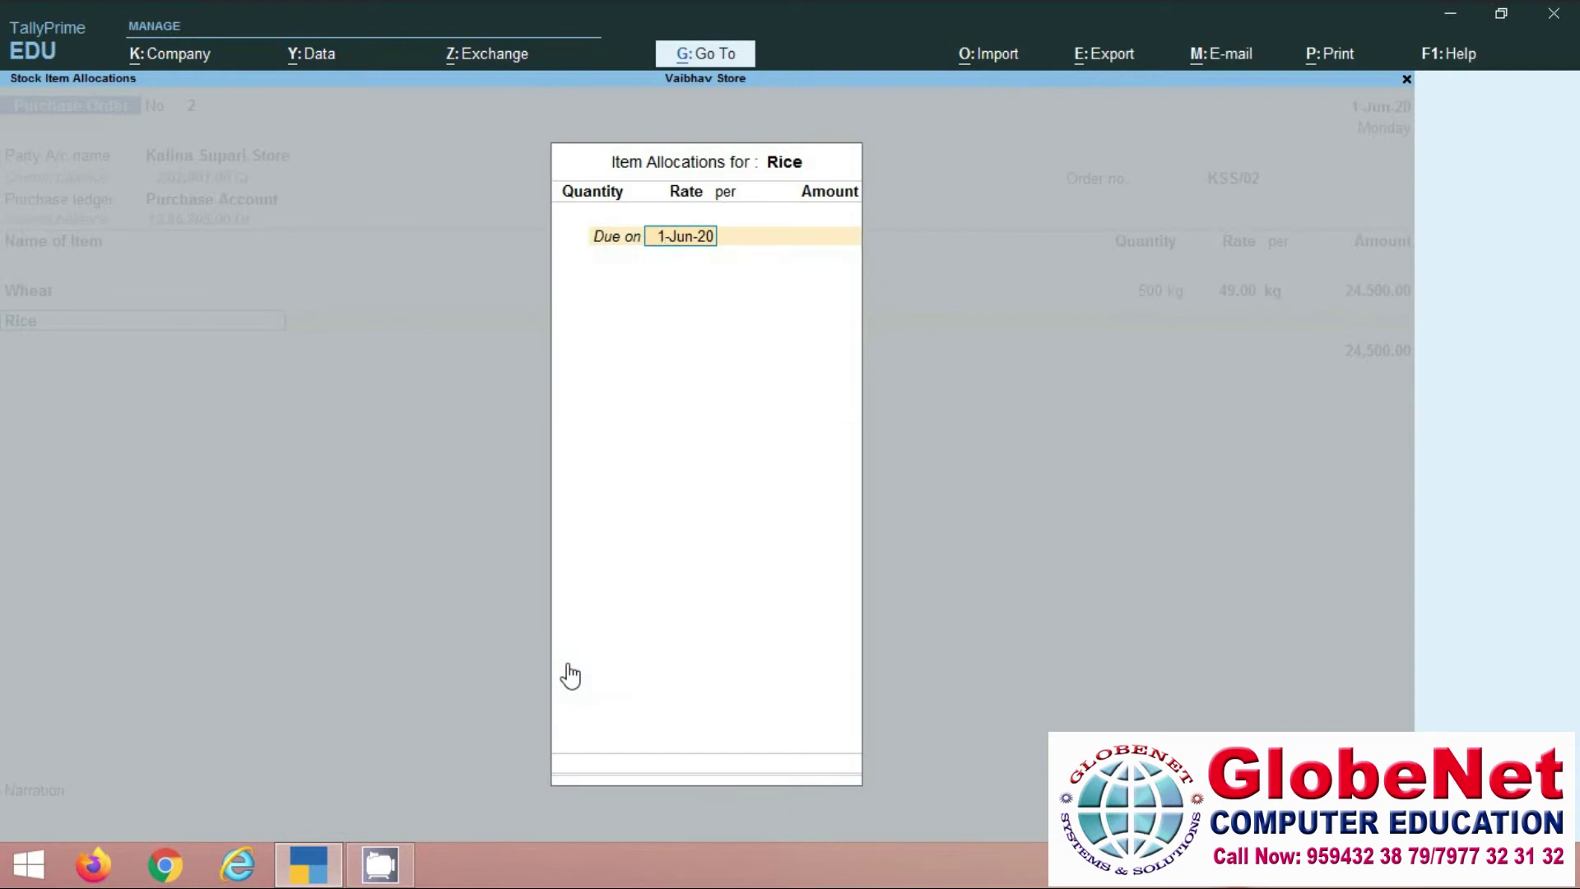
text(2/06/20)
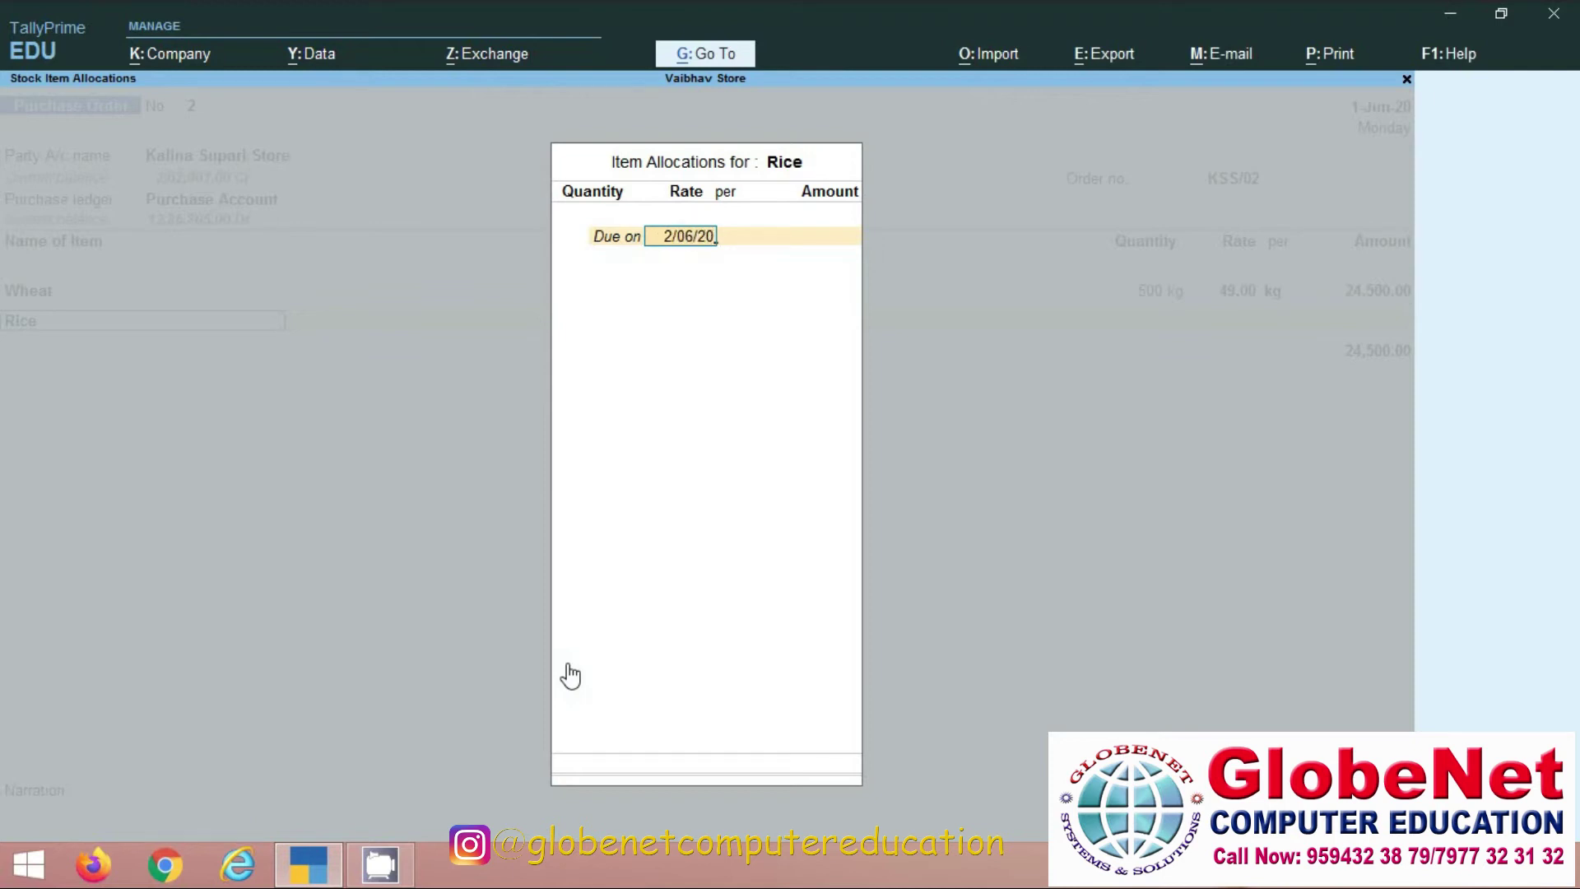
key(Return)
text(10)
key(BackSpace)
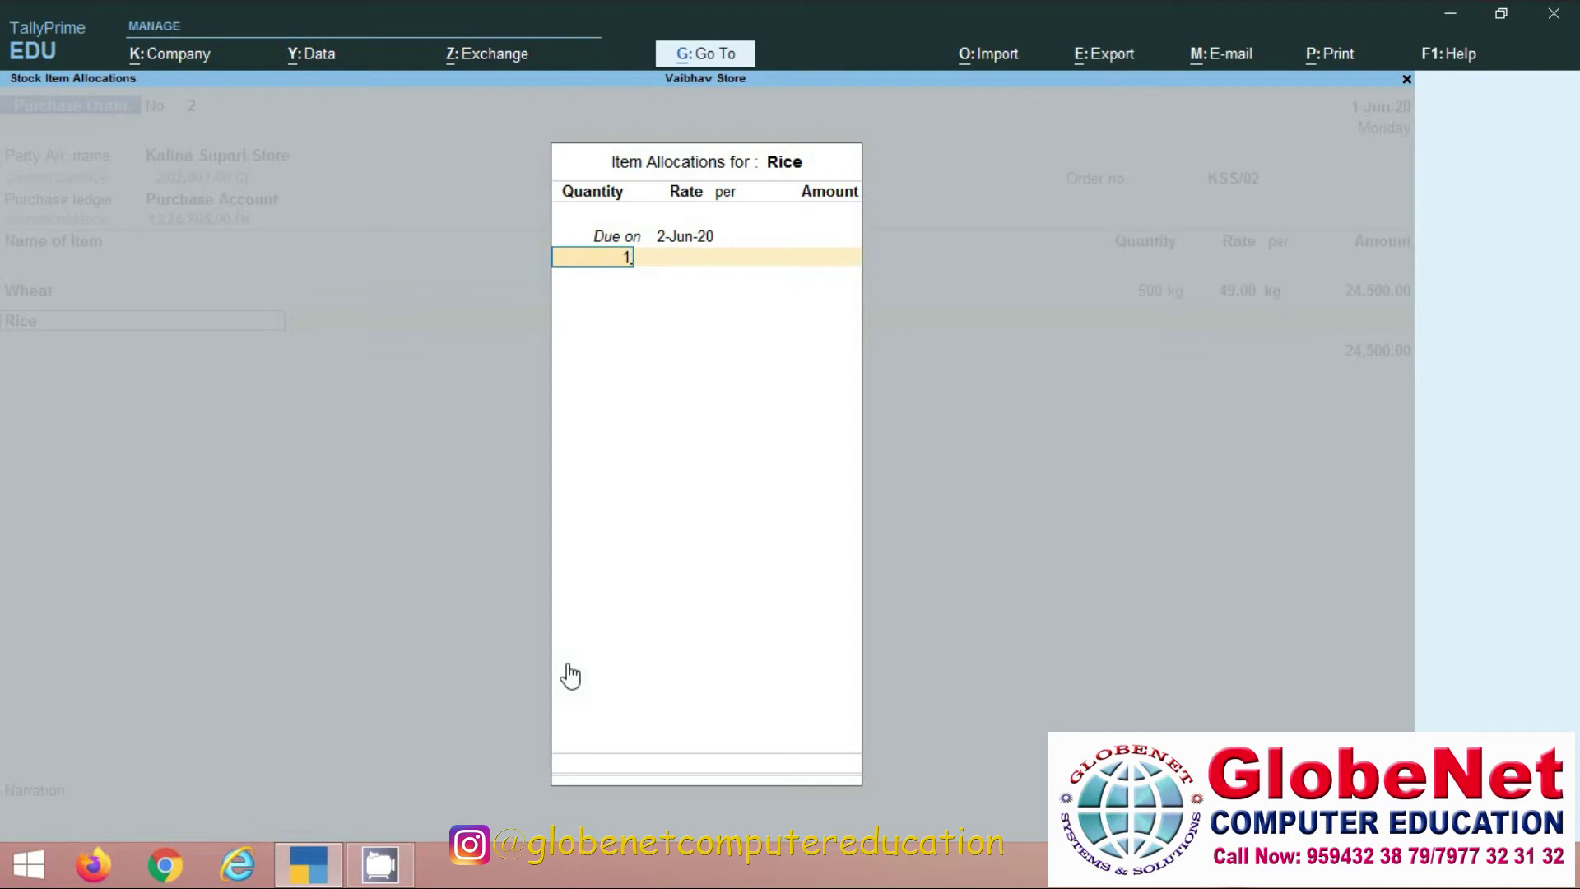
text(00)
key(Return)
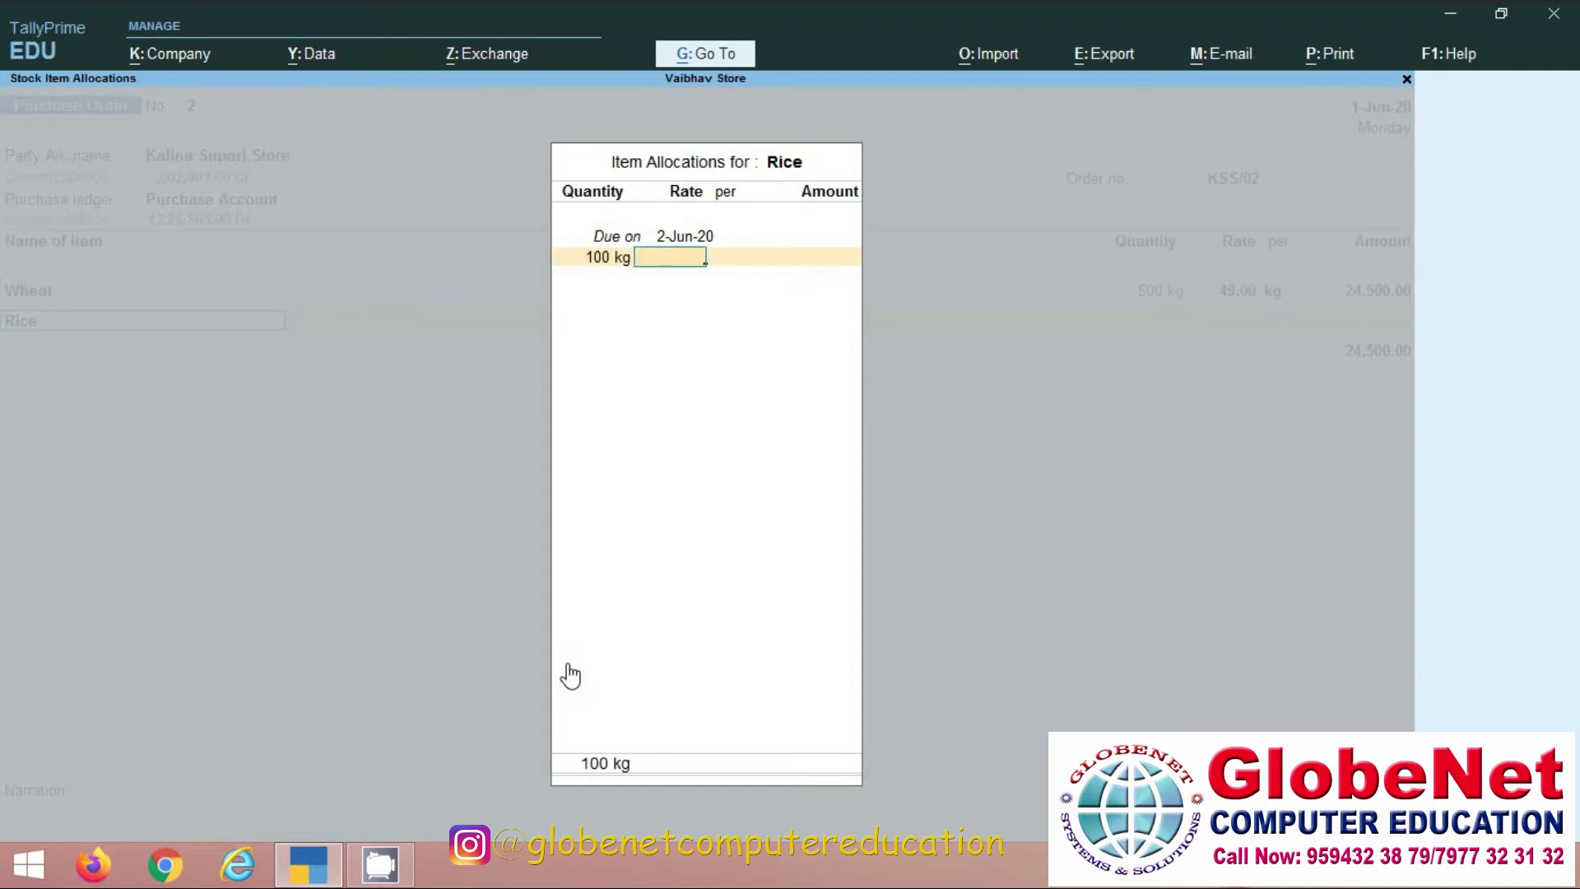
- Set Rice's rate to 60 per kg and accept its order line
text(60)
key(Return)
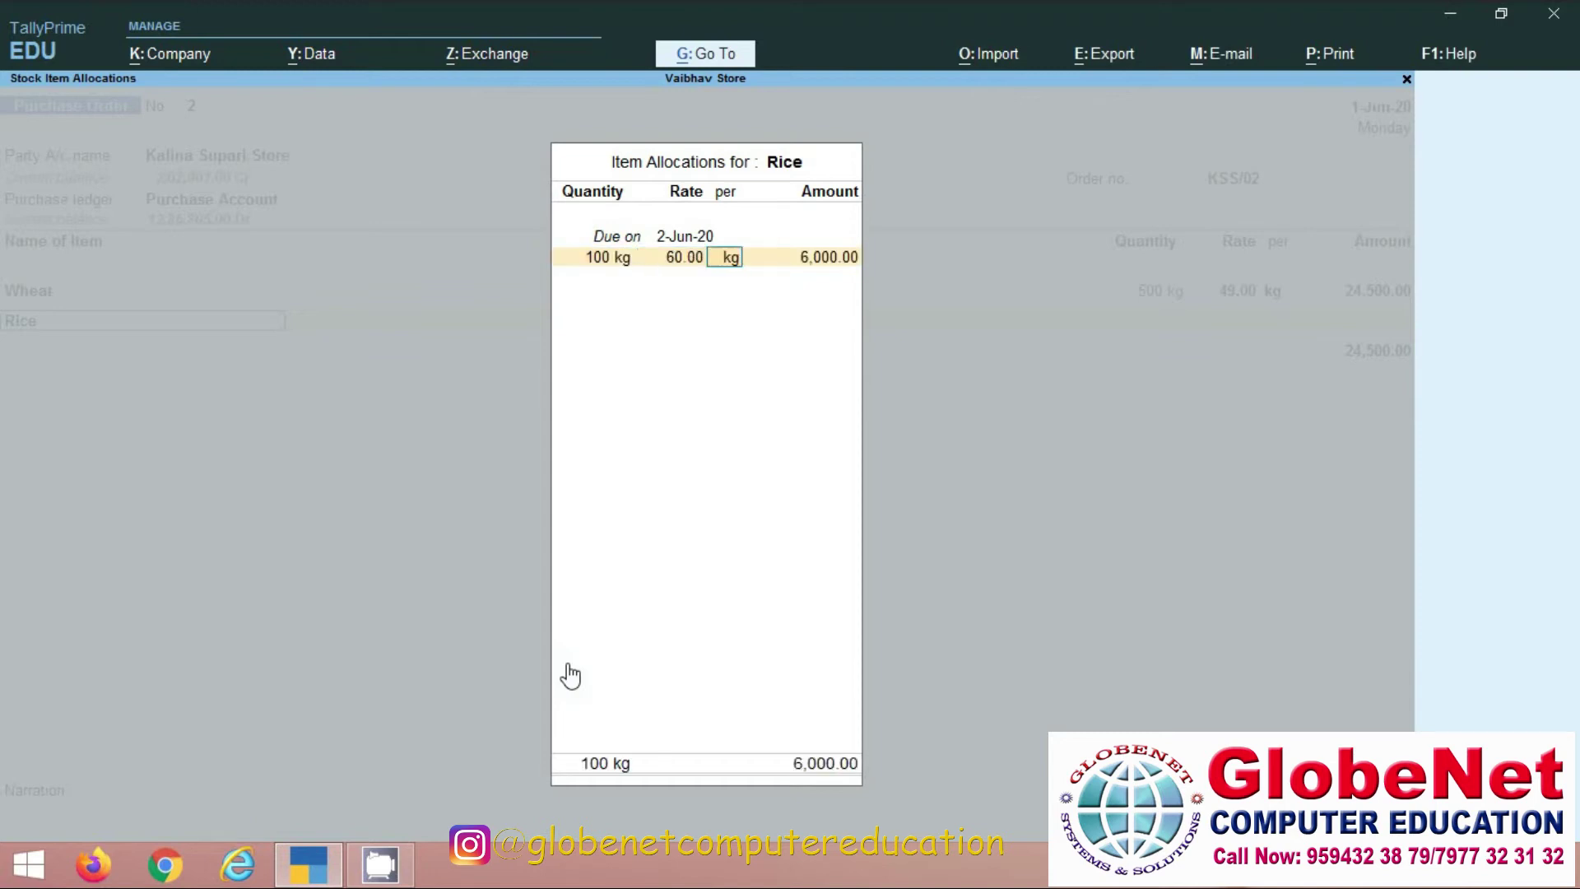
key(Return)
key(Return)
key(Return)
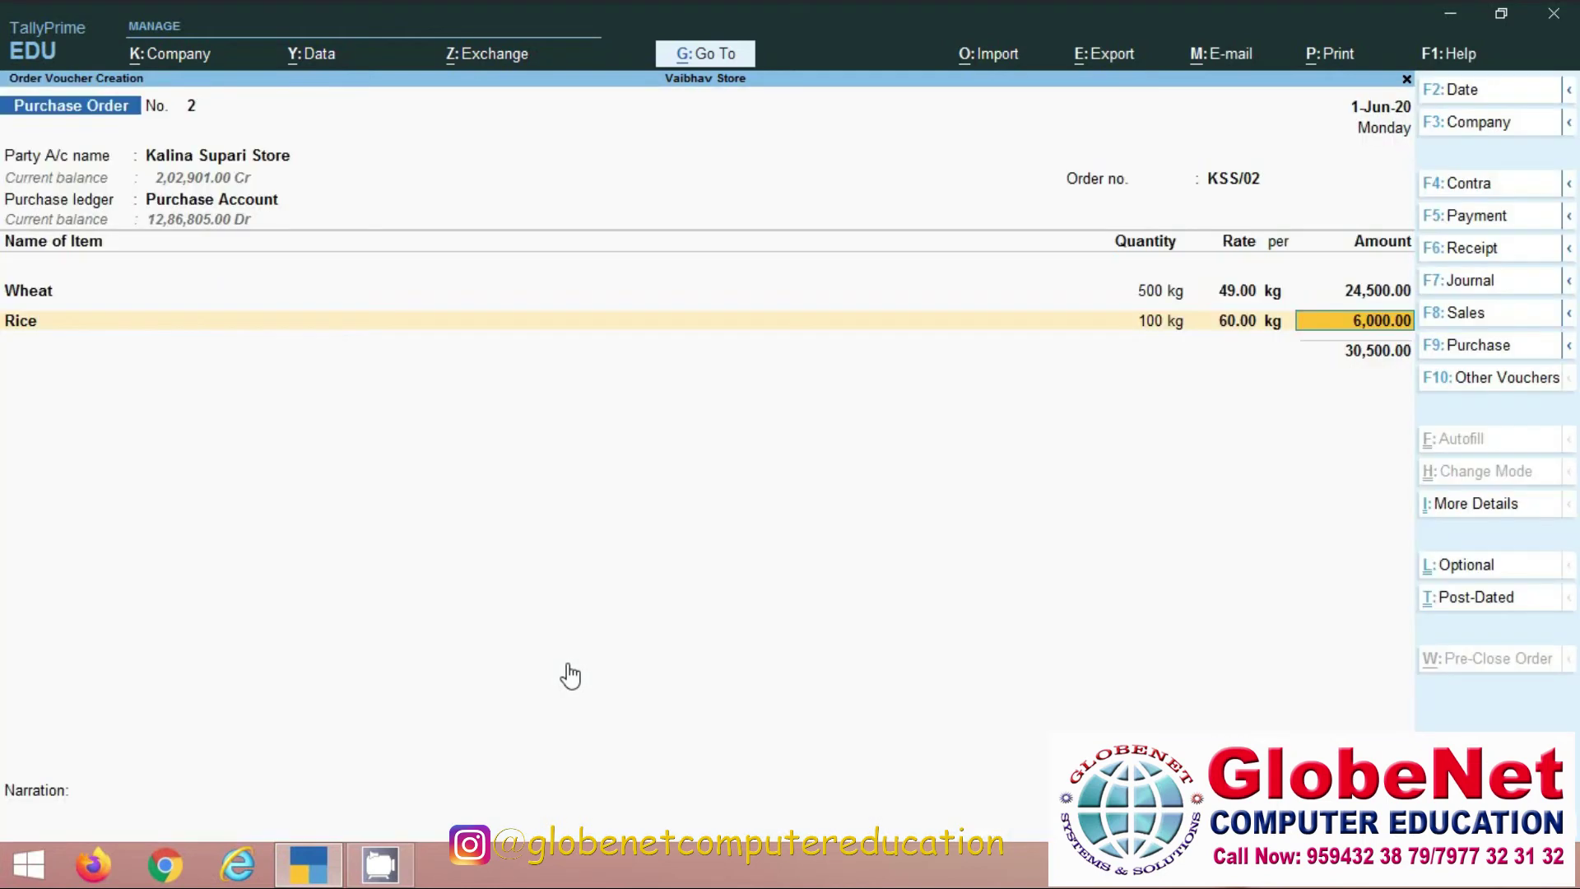
key(Return)
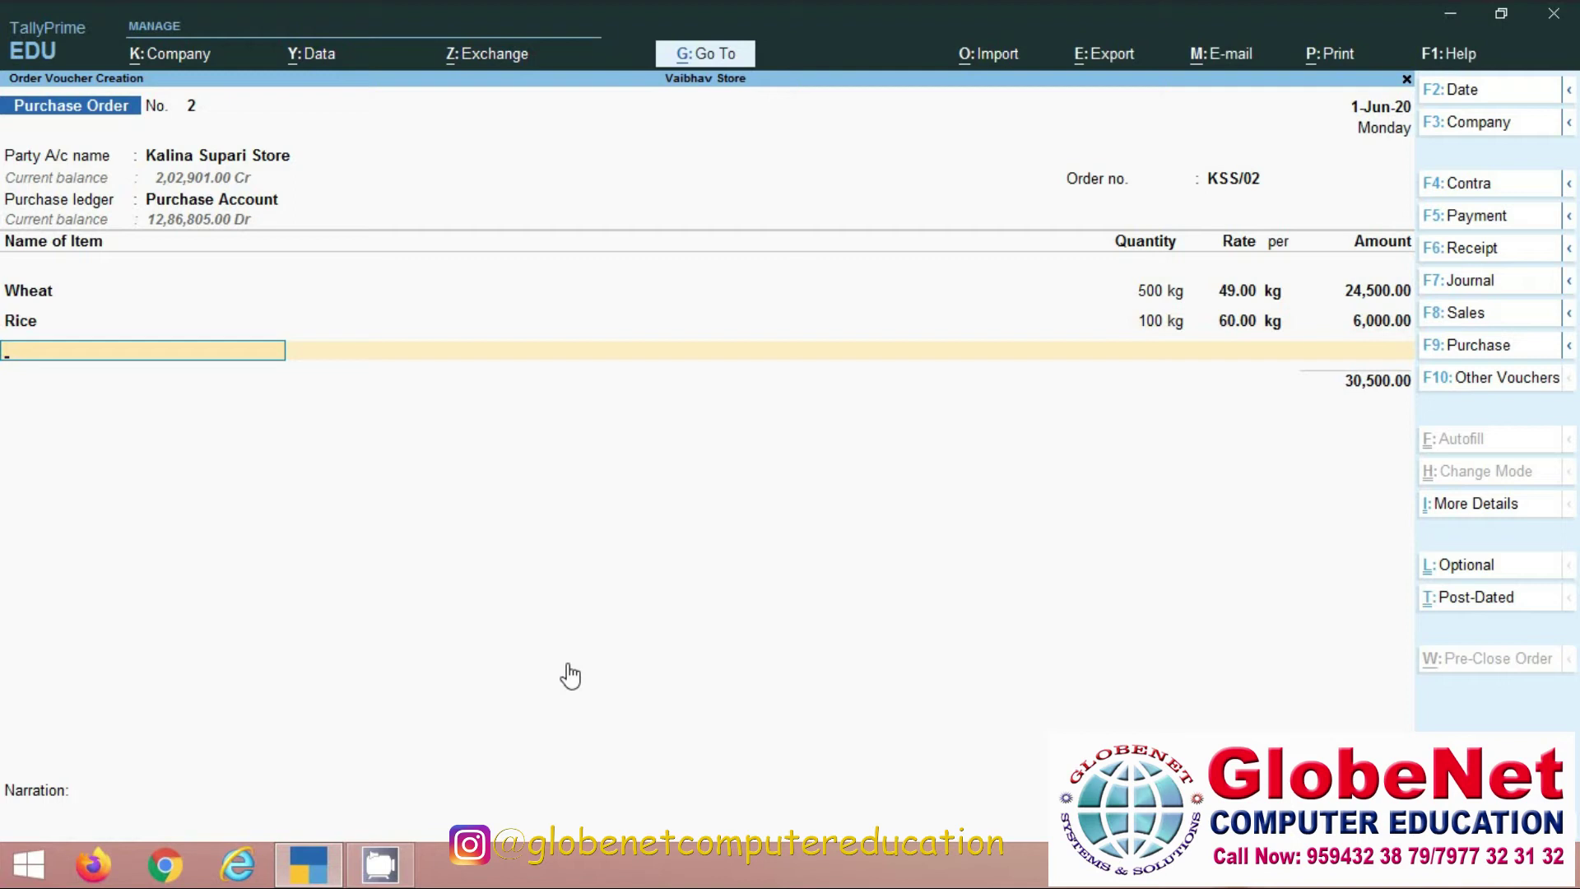
- Begin a third stock item named Oil under Primary with category Not Applicable
key(alt+c)
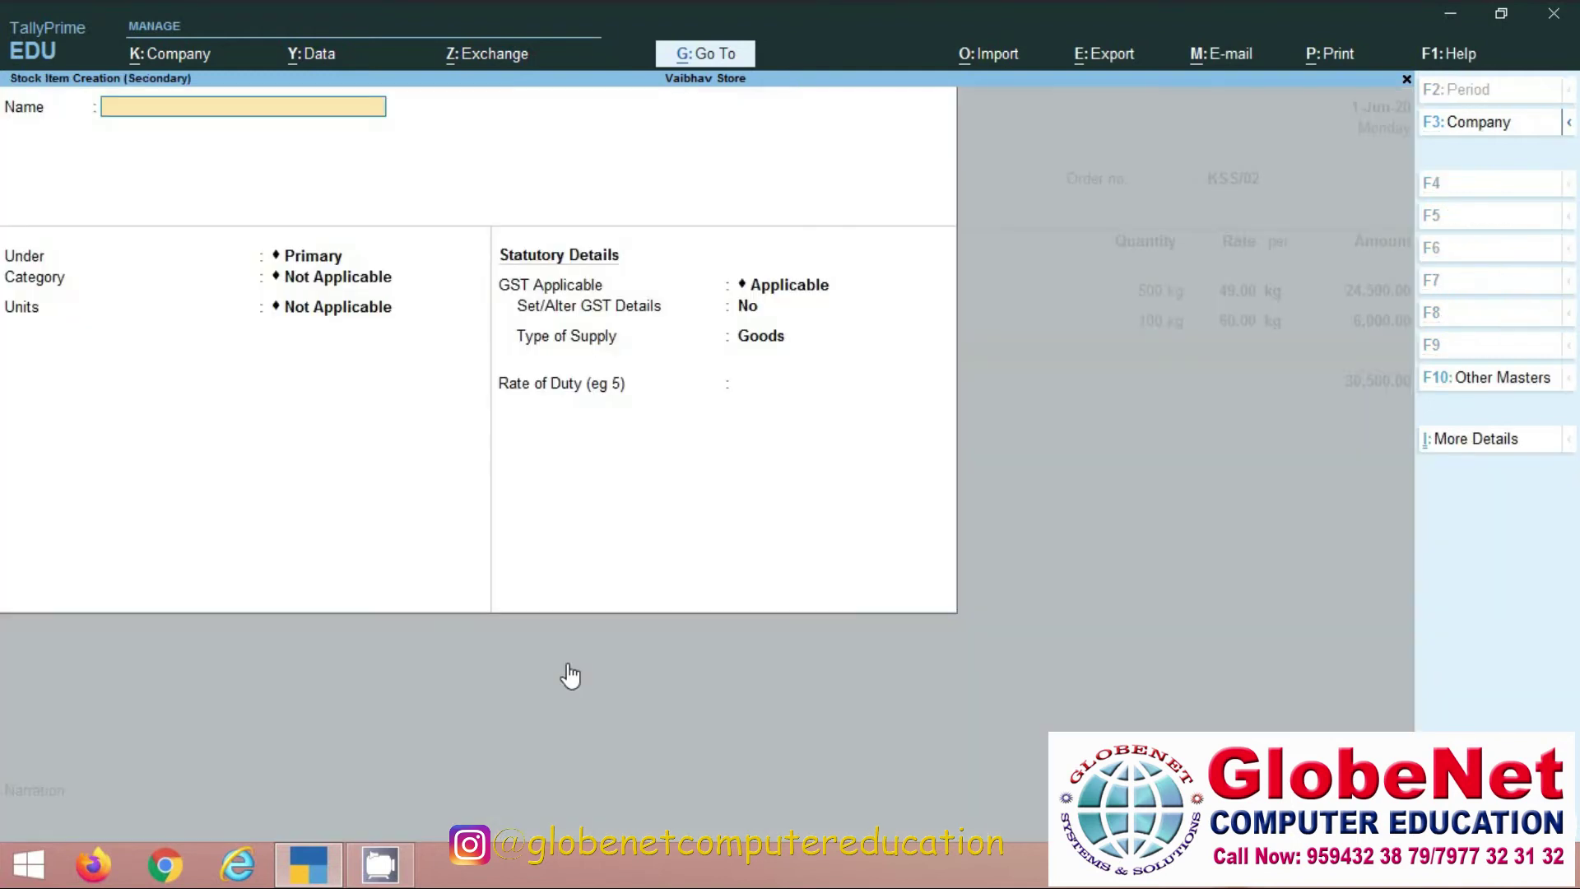
text(Oi)
key(Return)
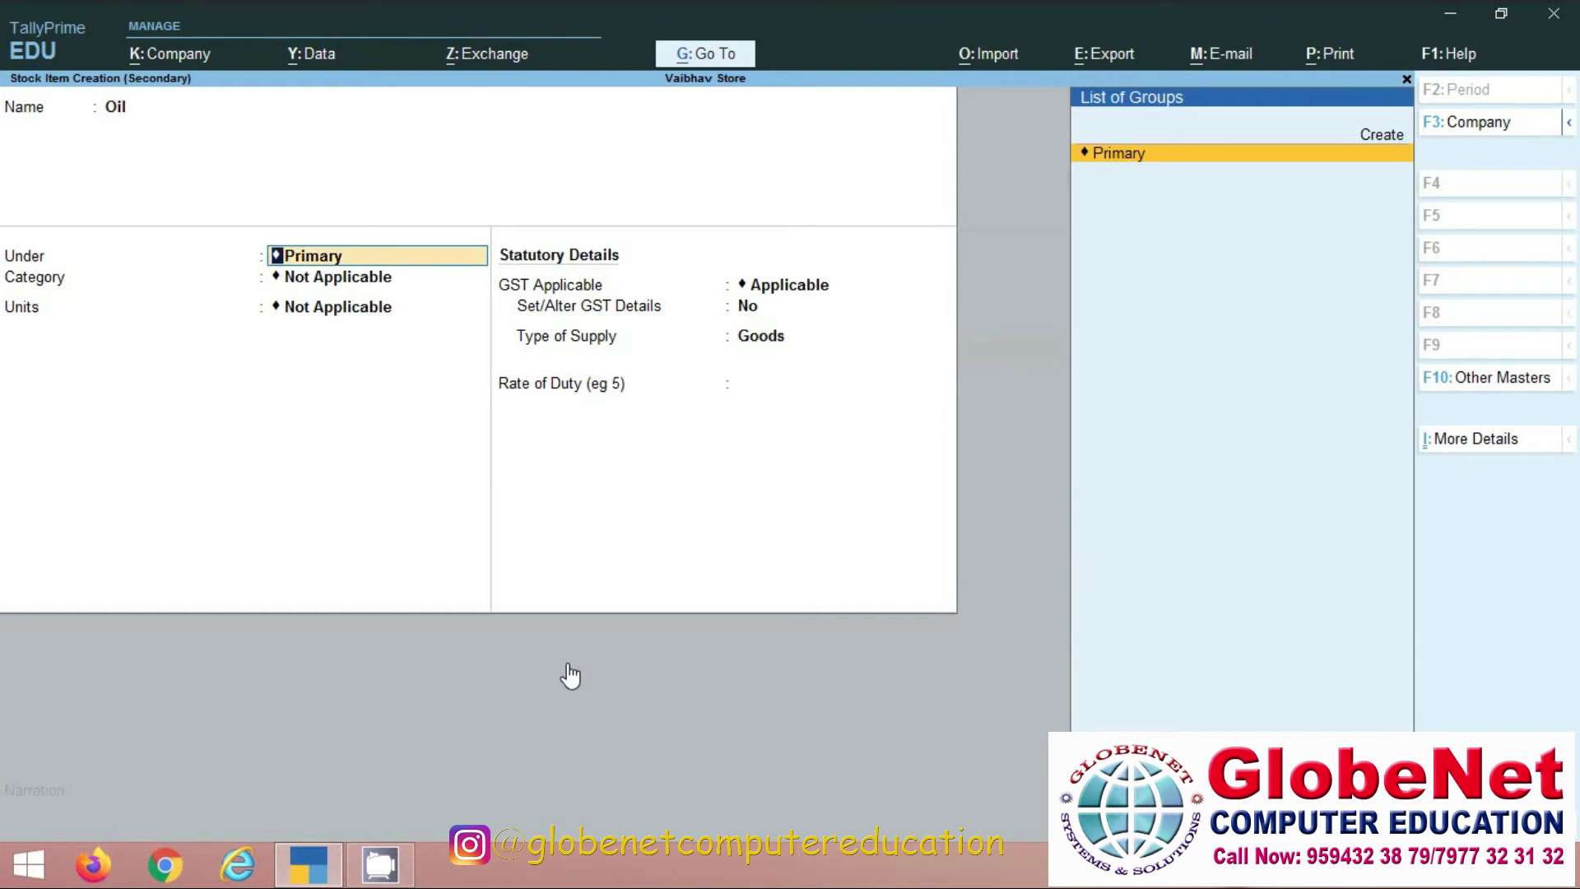
key(Return)
key(Return)
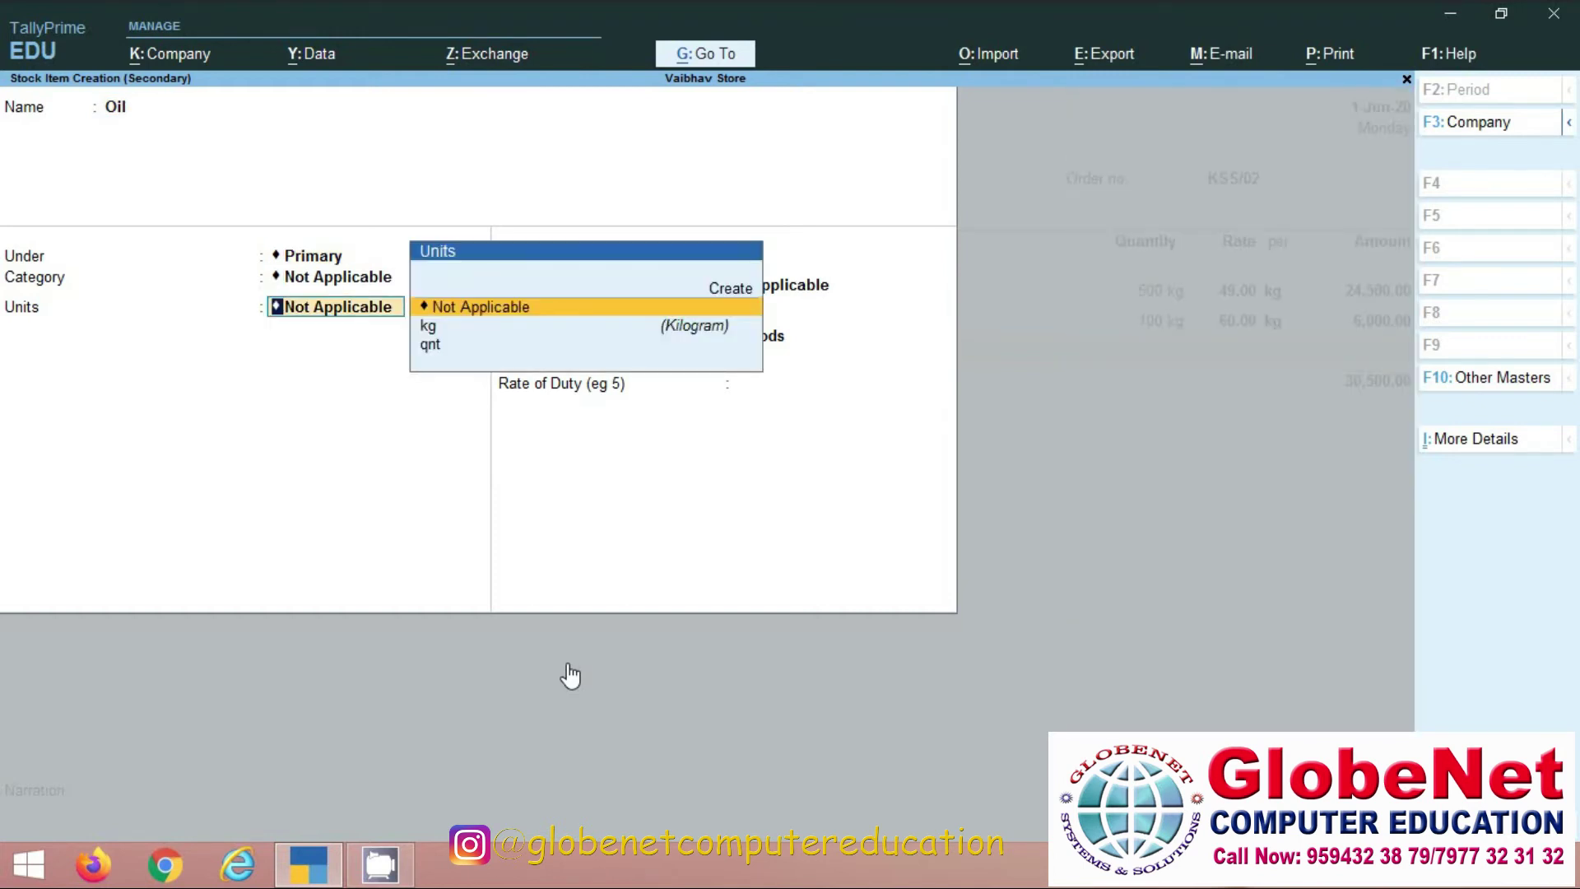
- Create a new unit of measure for Oil with symbol ltr, leaving the formal name blank and the remaining settings at their defaults
key(alt+c)
text(ltr)
key(Return)
key(Return)
key(Return)
key(Return)
key(Return)
- Assign ltr to Oil, keep GST Applicable, supply type Goods and no duty rate, and save the item
key(Return)
key(Return)
key(Return)
key(Return)
key(Return)
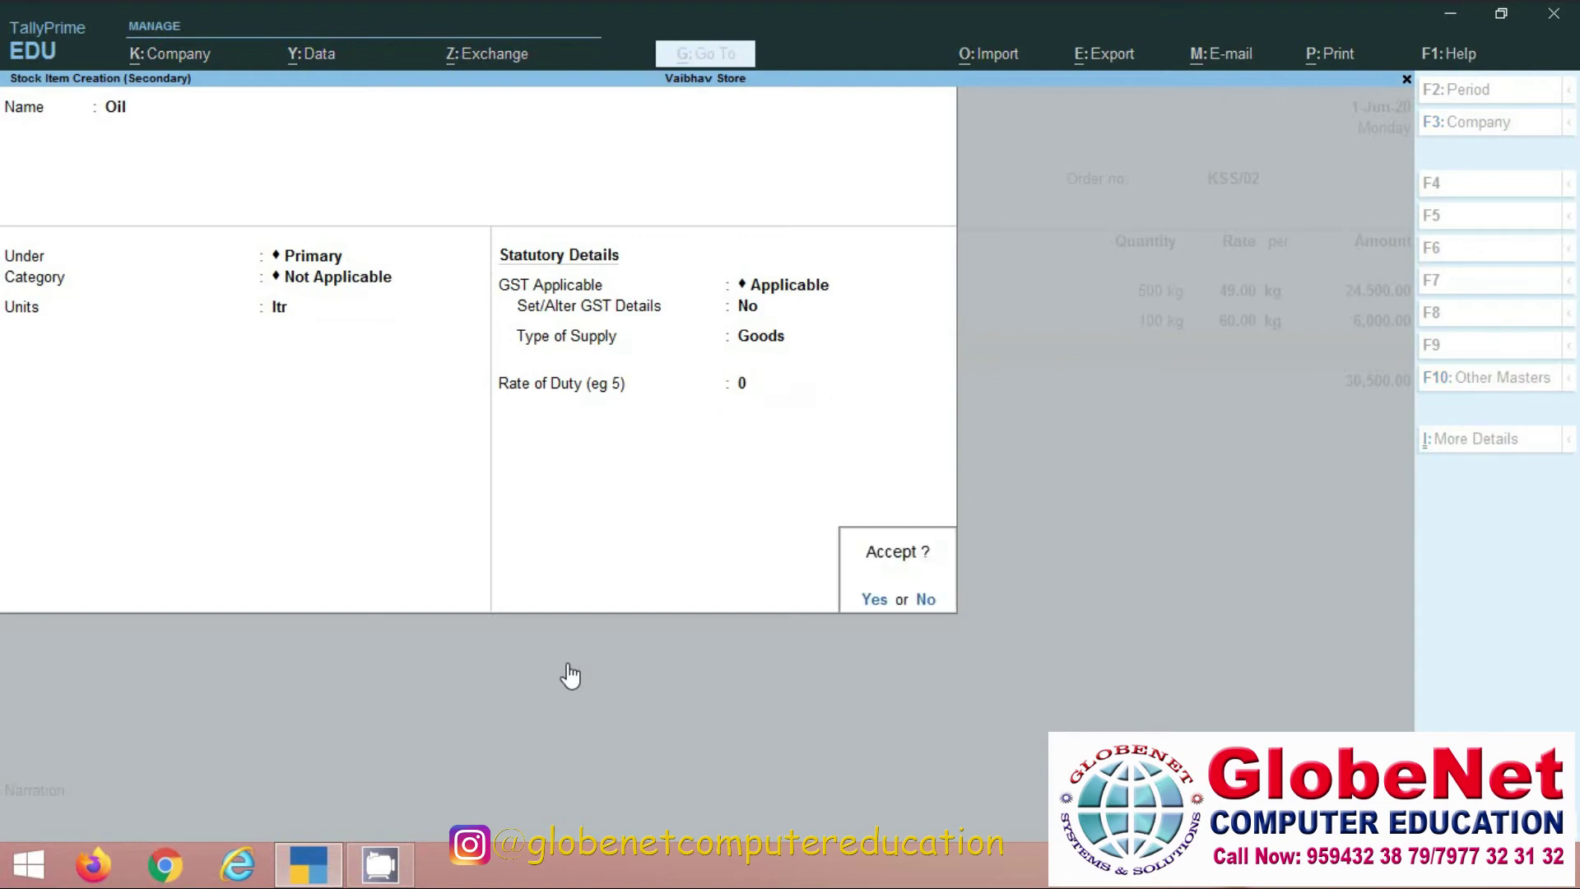
key(Return)
- Leave Oil's description blank and allocate 20 ltr due on 2-Jun-20
key(Return)
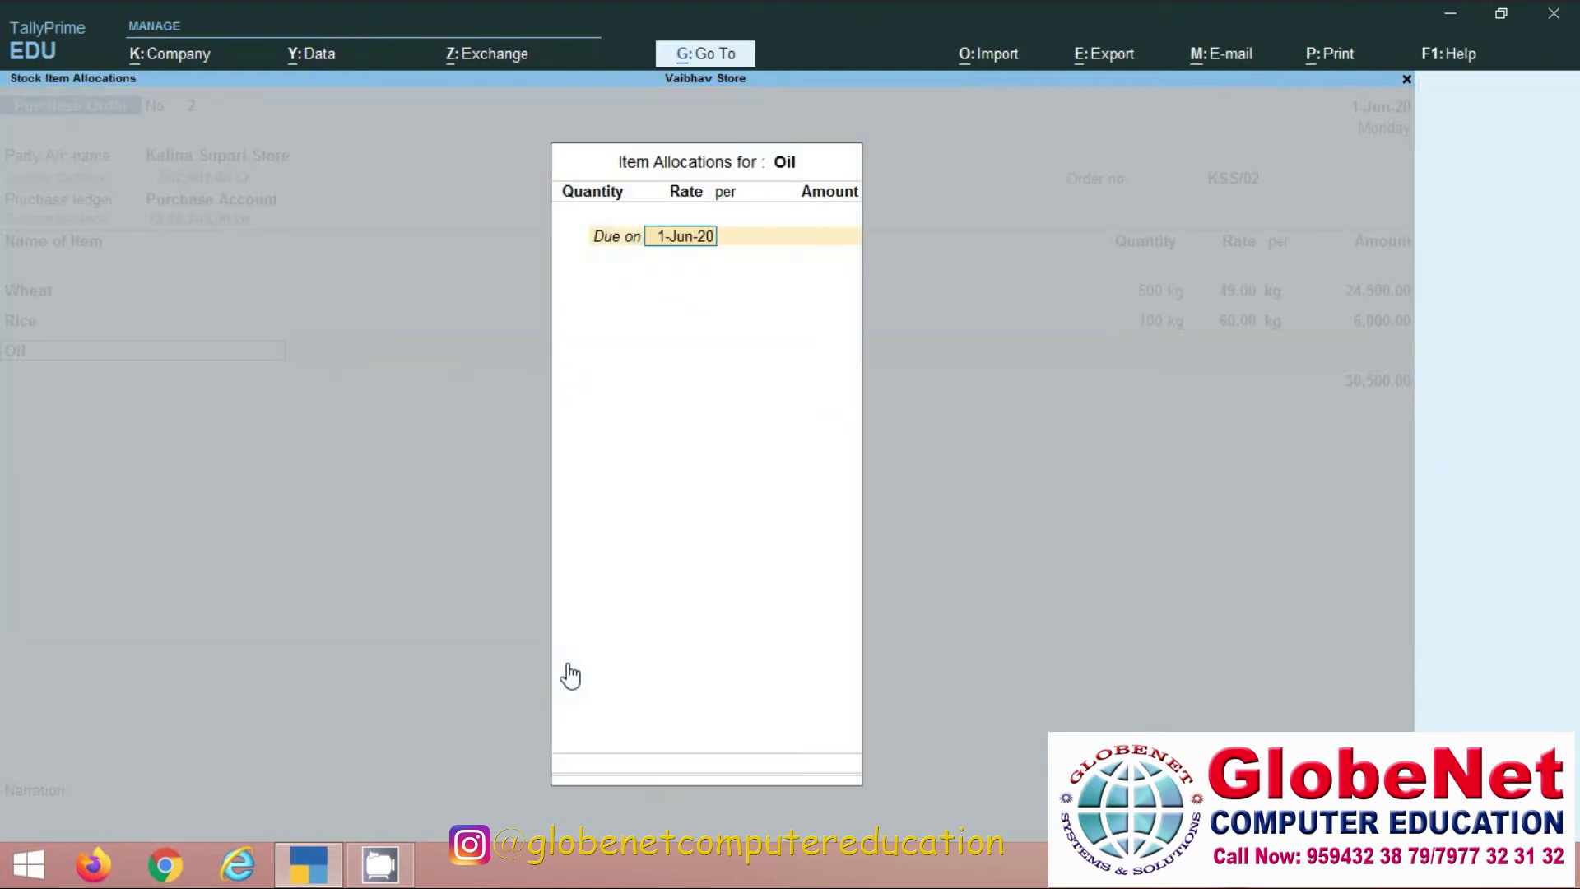
text(2/6/20)
key(Return)
key(Return)
key(BackSpace)
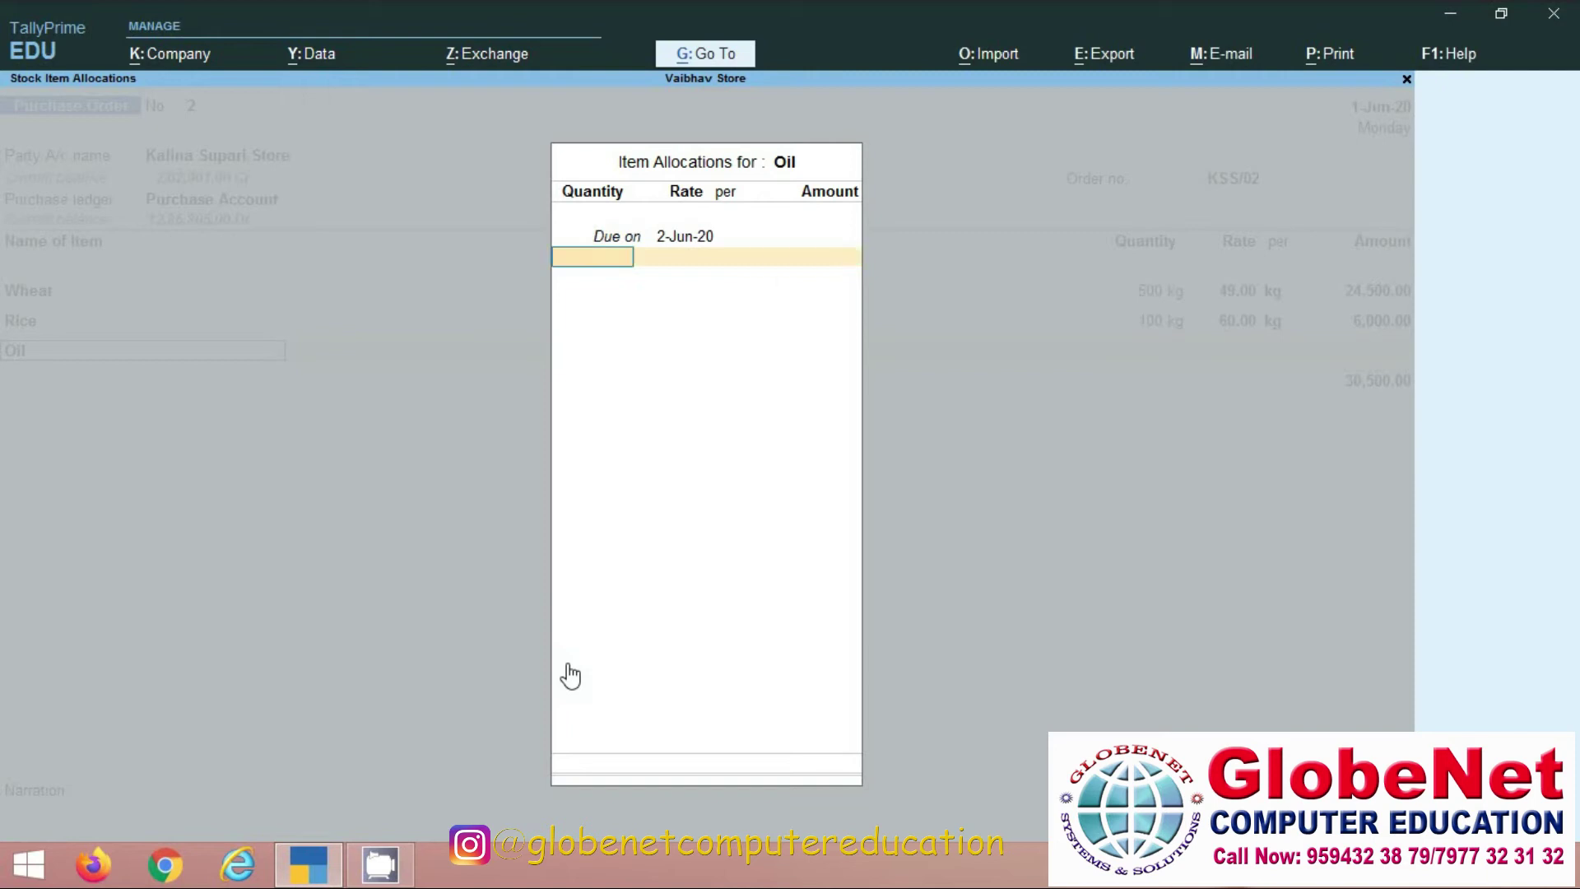
text(20)
key(Return)
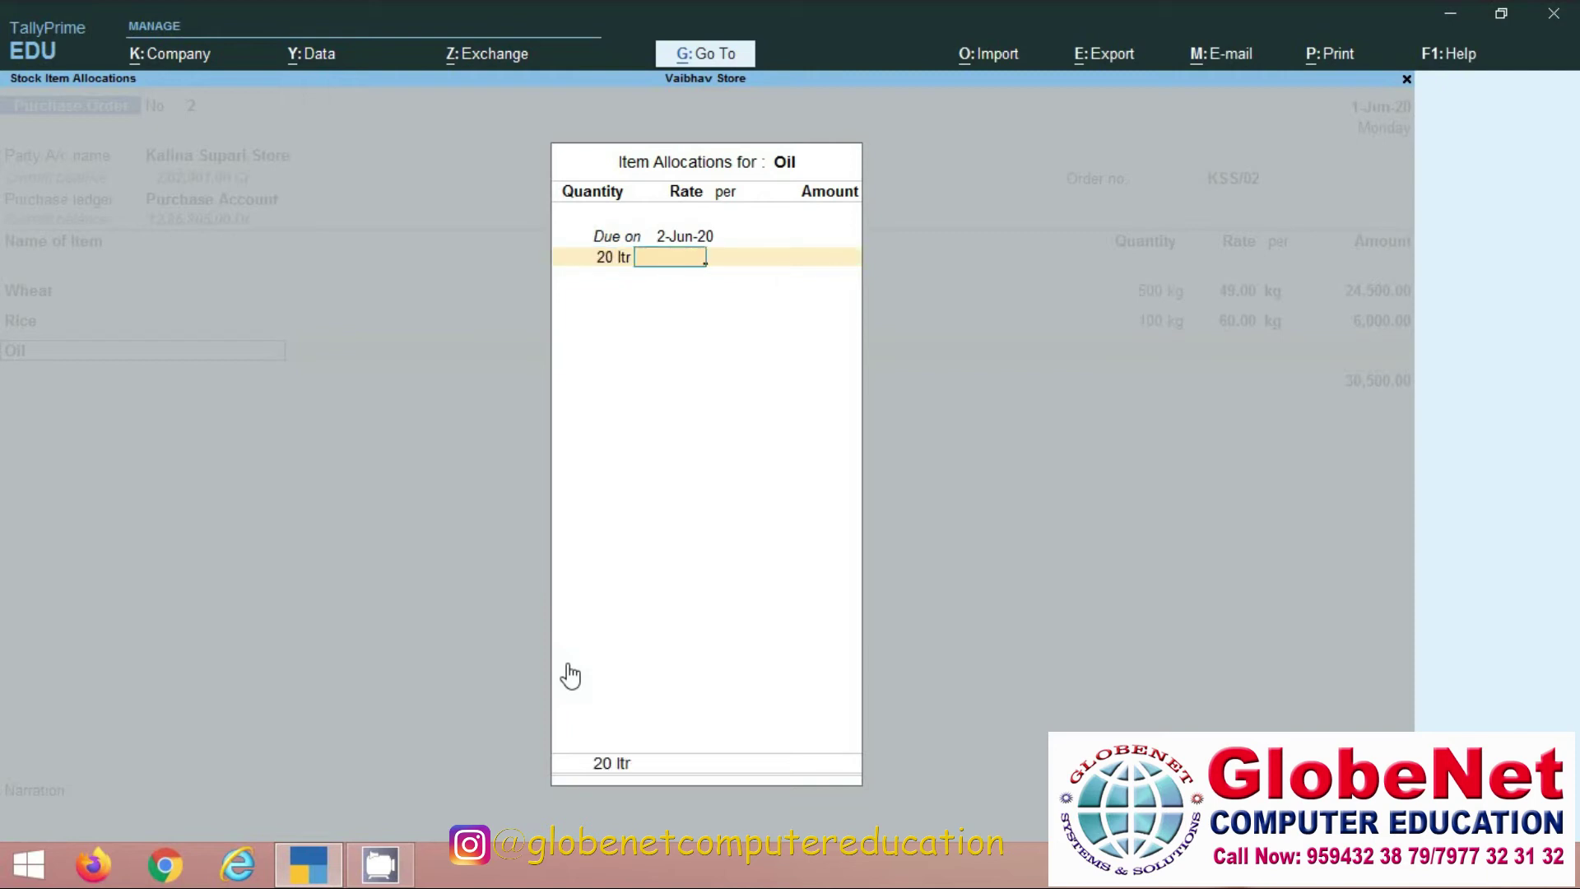
- Set Oil's rate to 150 per ltr and accept its order line
text(150)
key(Return)
key(Return)
key(Return)
key(Return)
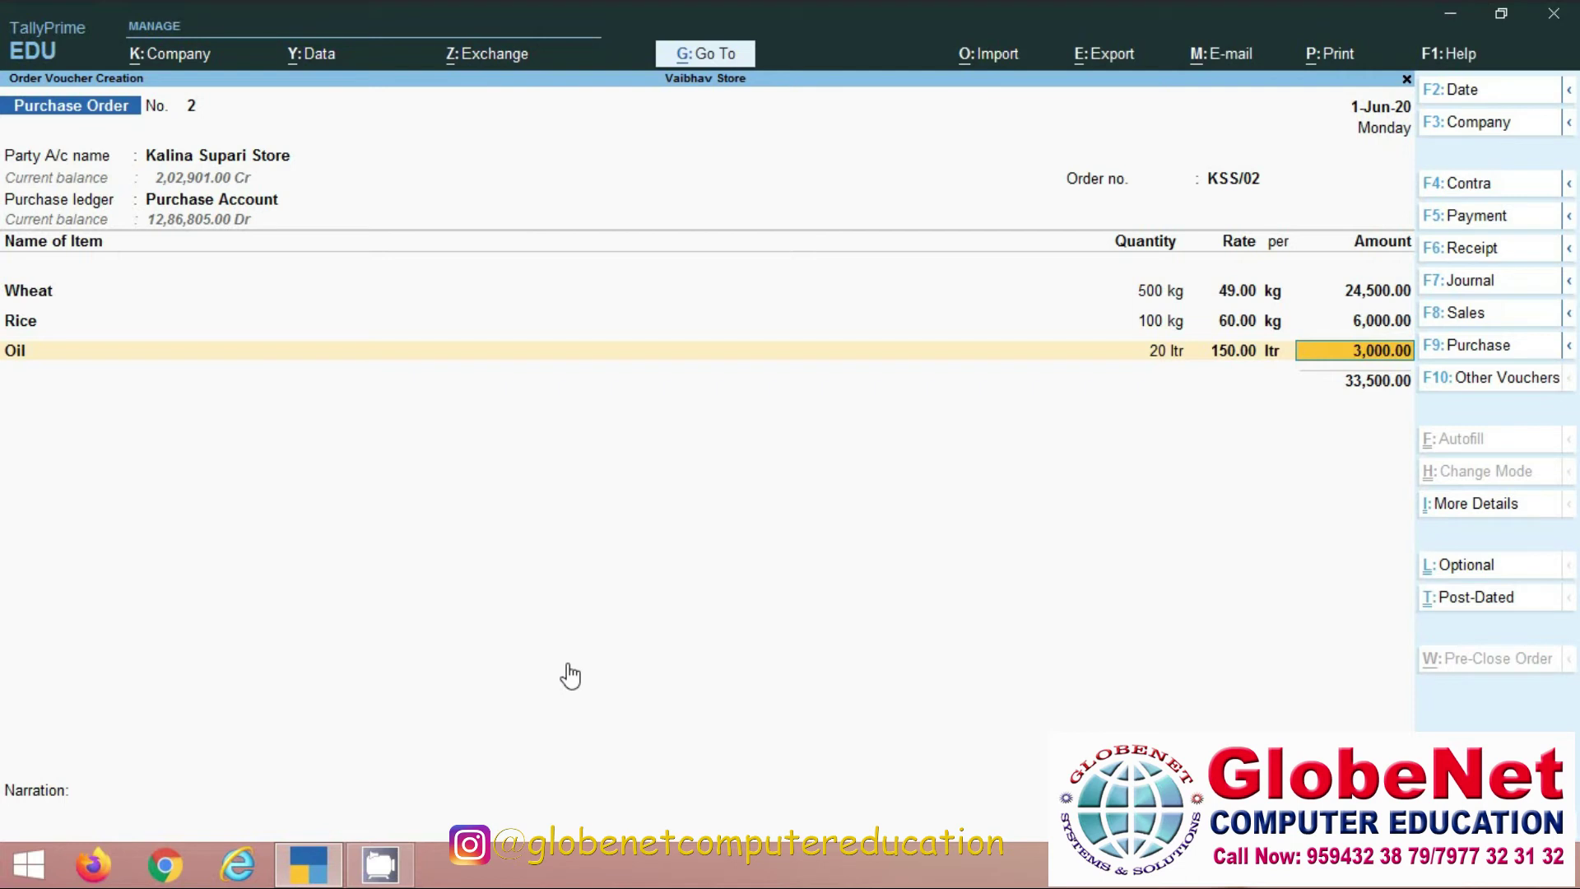
key(Return)
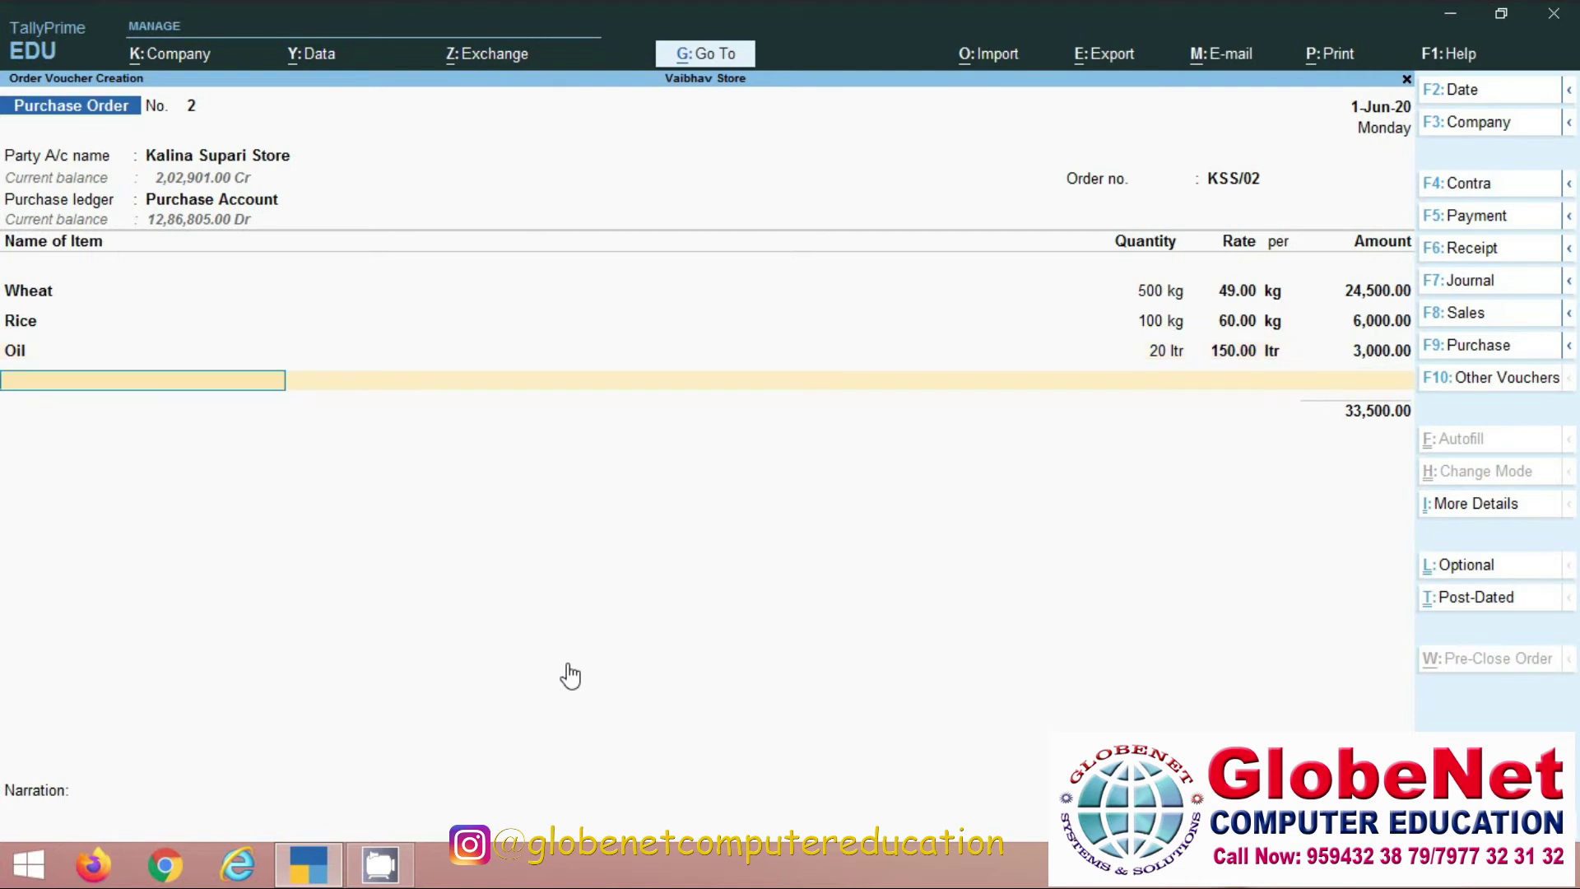
- End the item list and preview the purchase order printout, enlarging it to check the party details, items and amounts
key(Return)
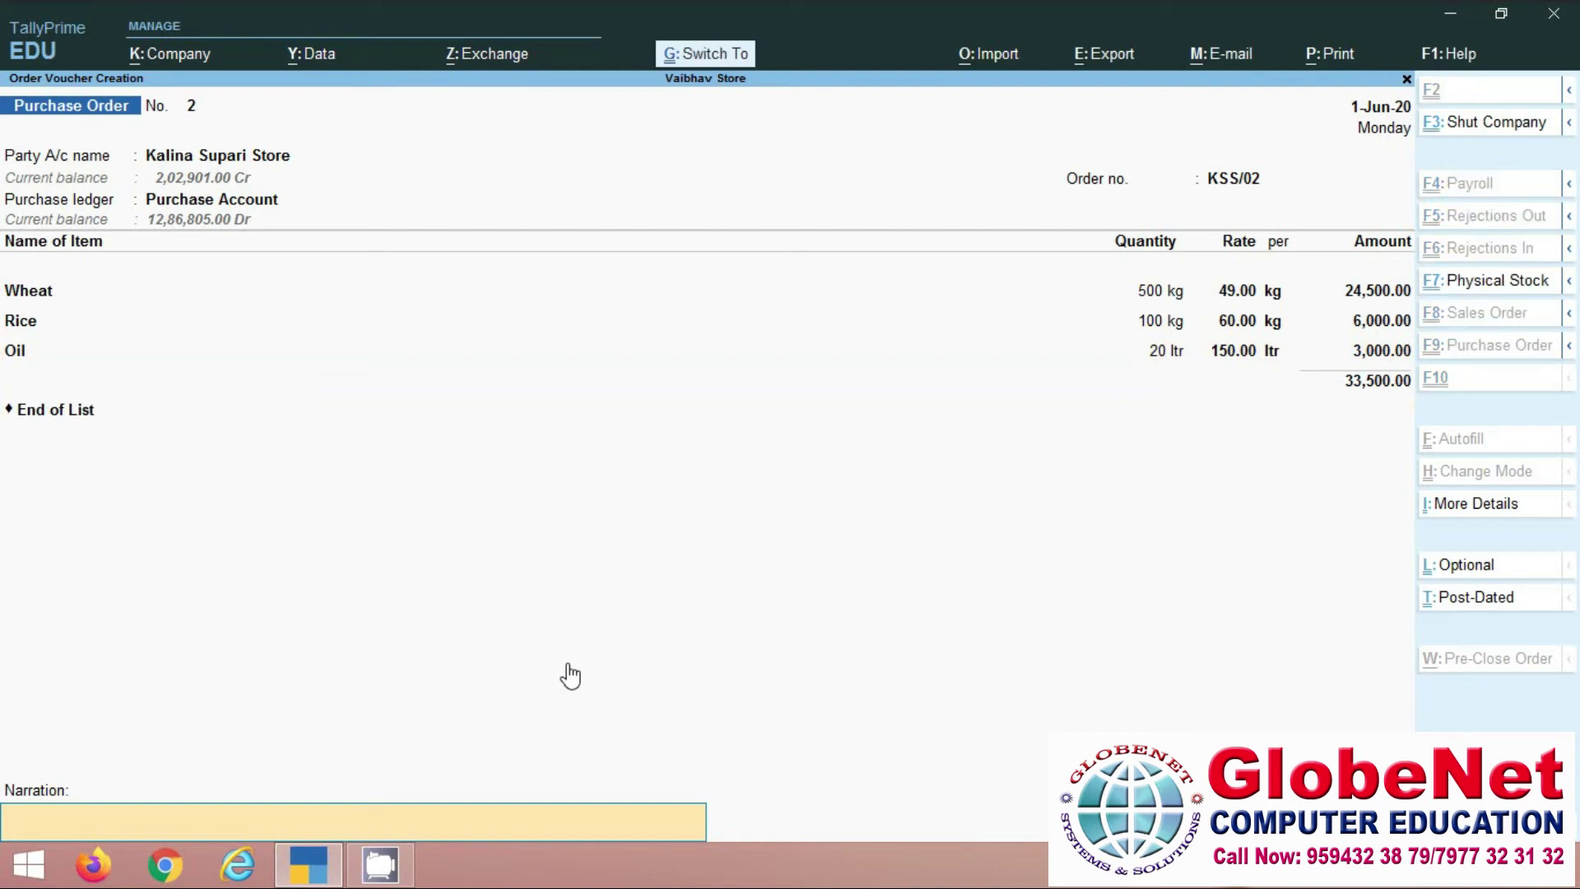
key(ctrl+p)
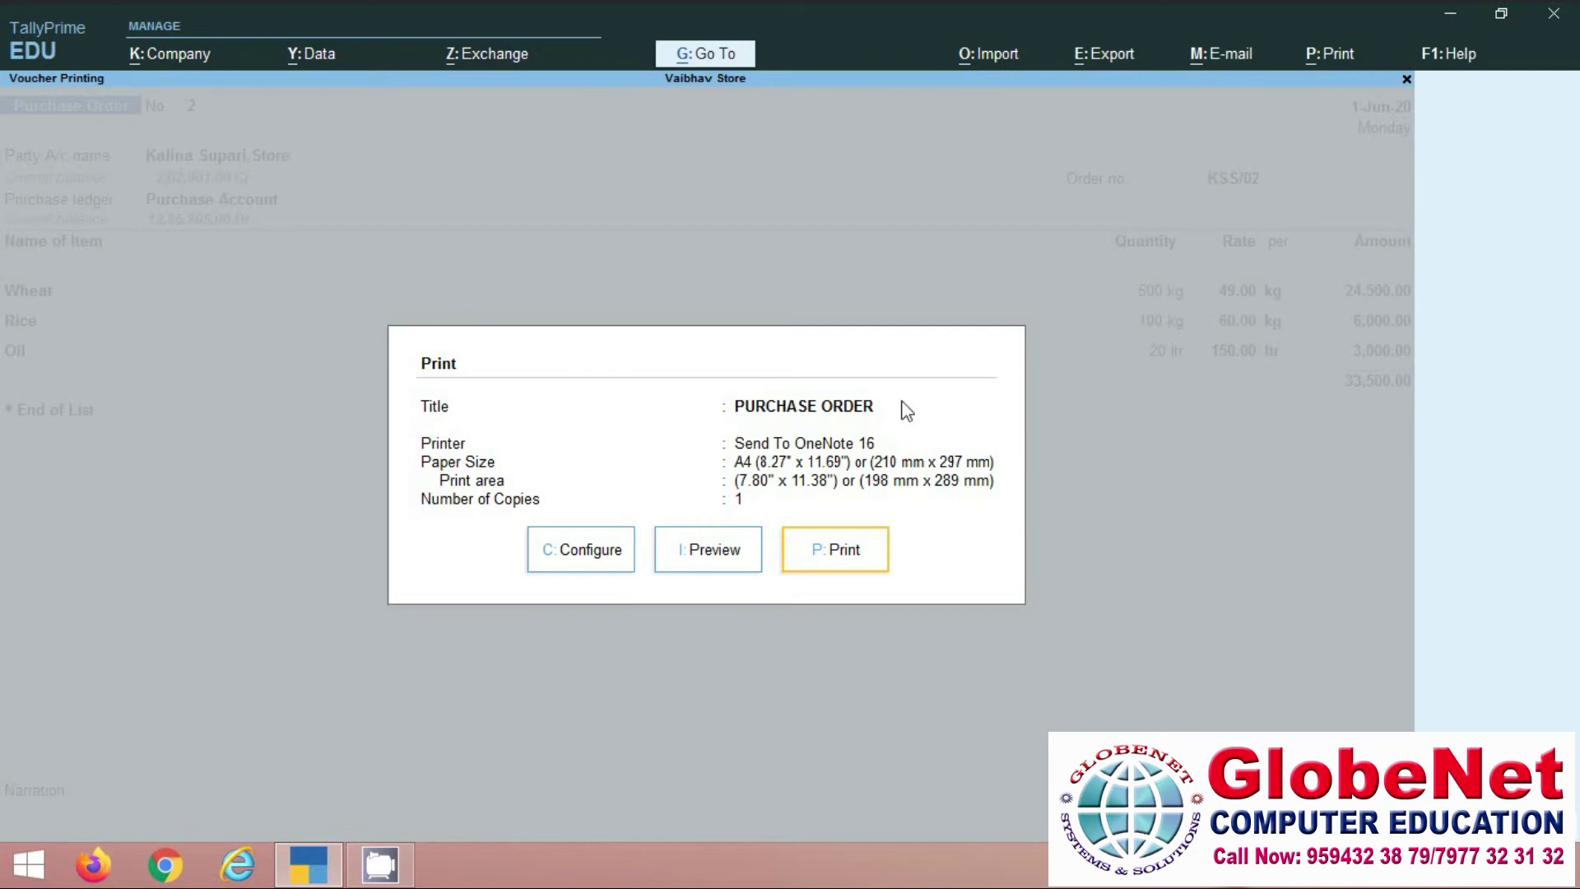
click(707, 548)
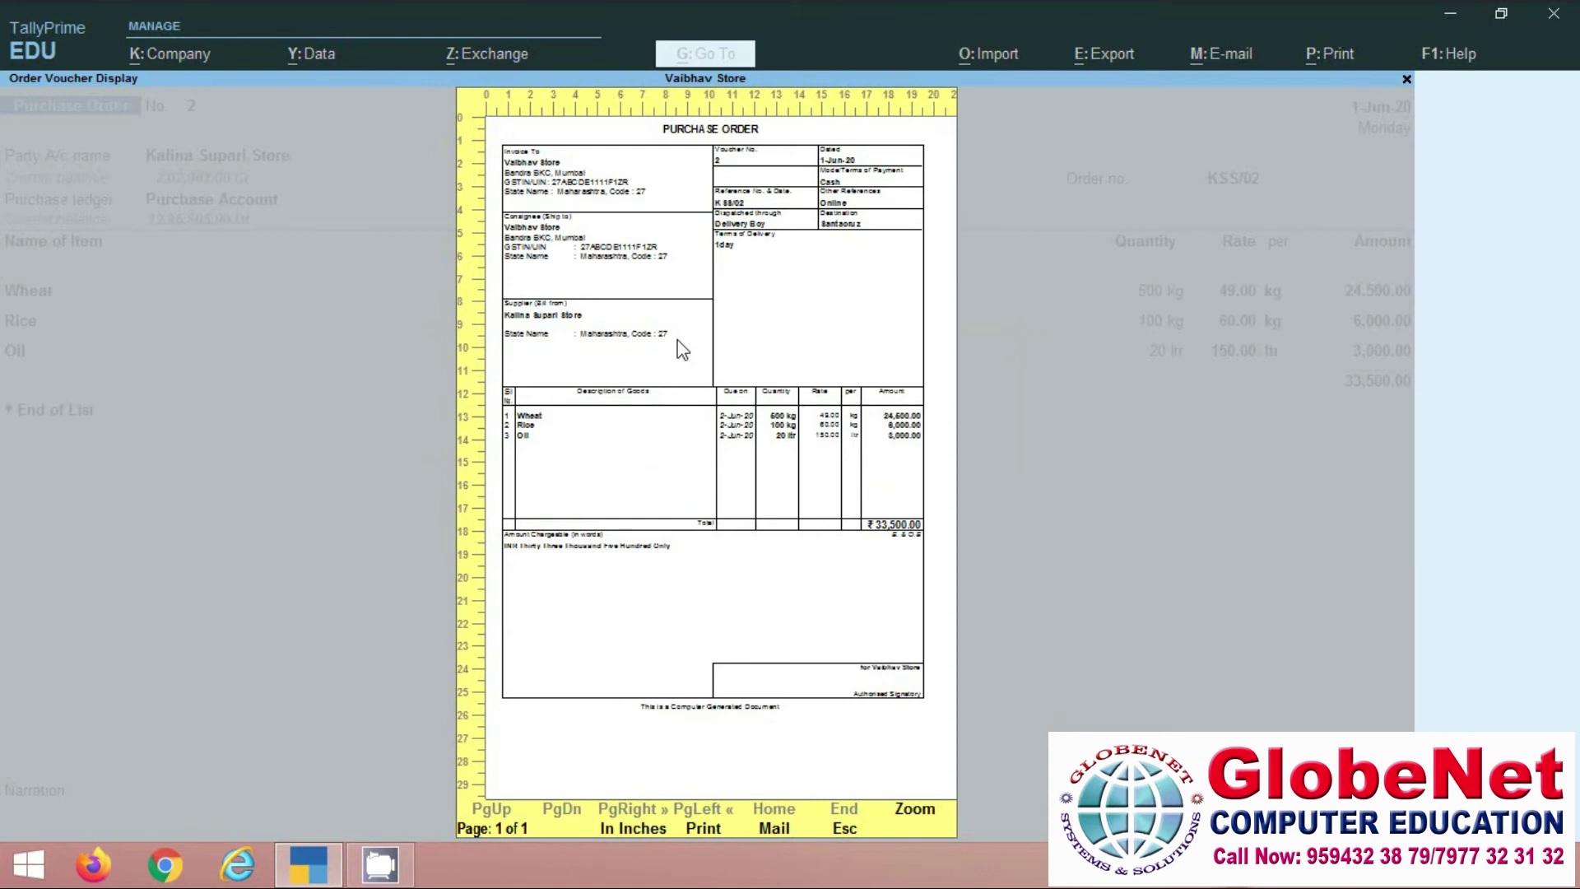
click(681, 349)
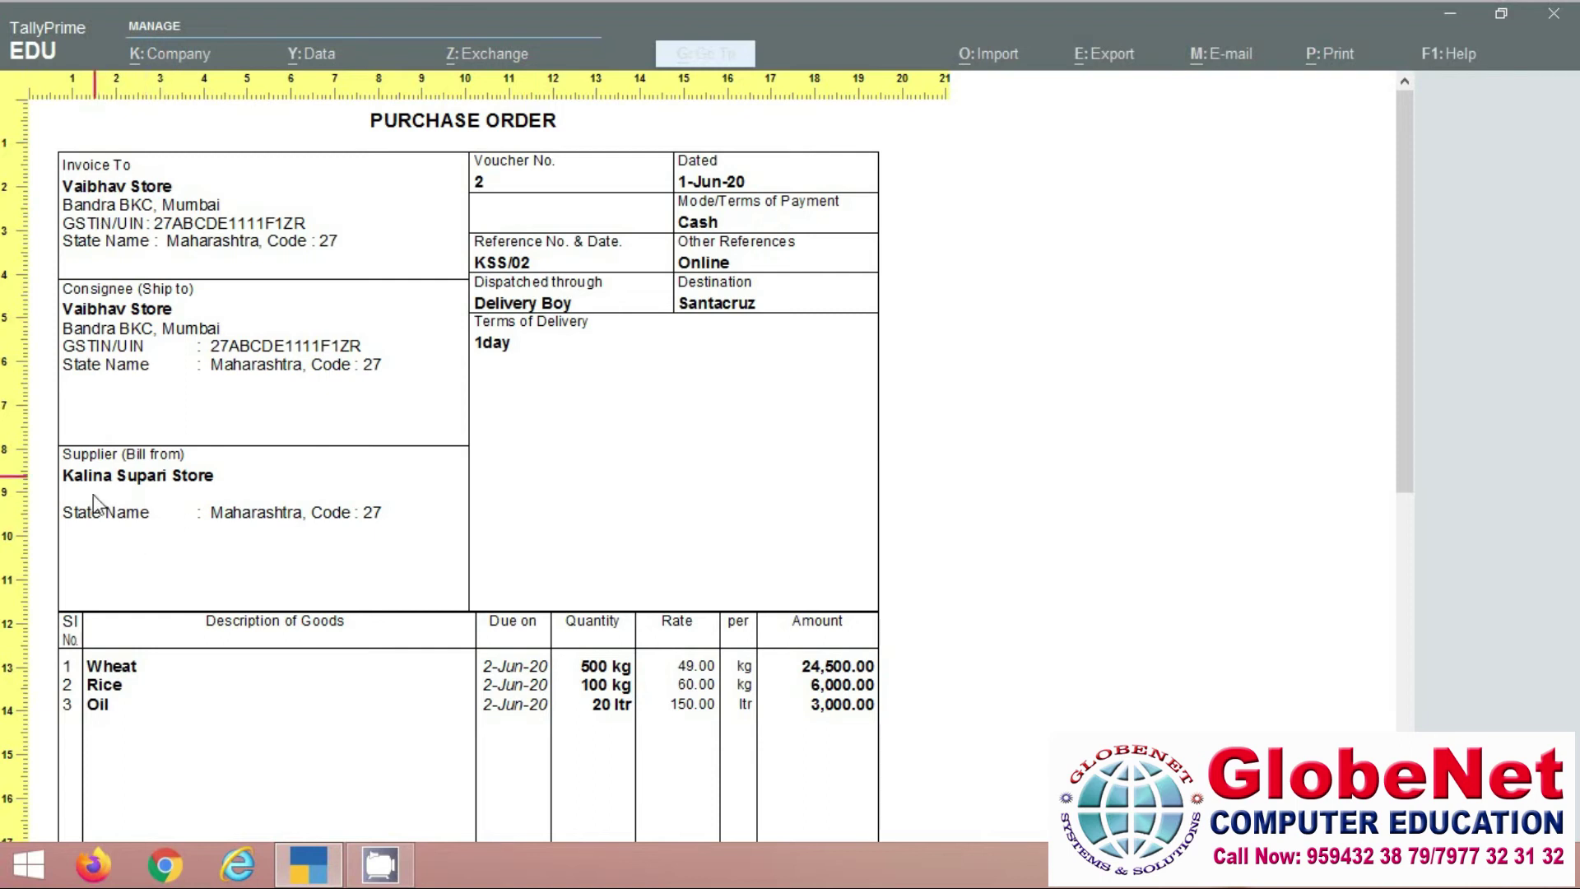
scroll(486, 558, down, 1)
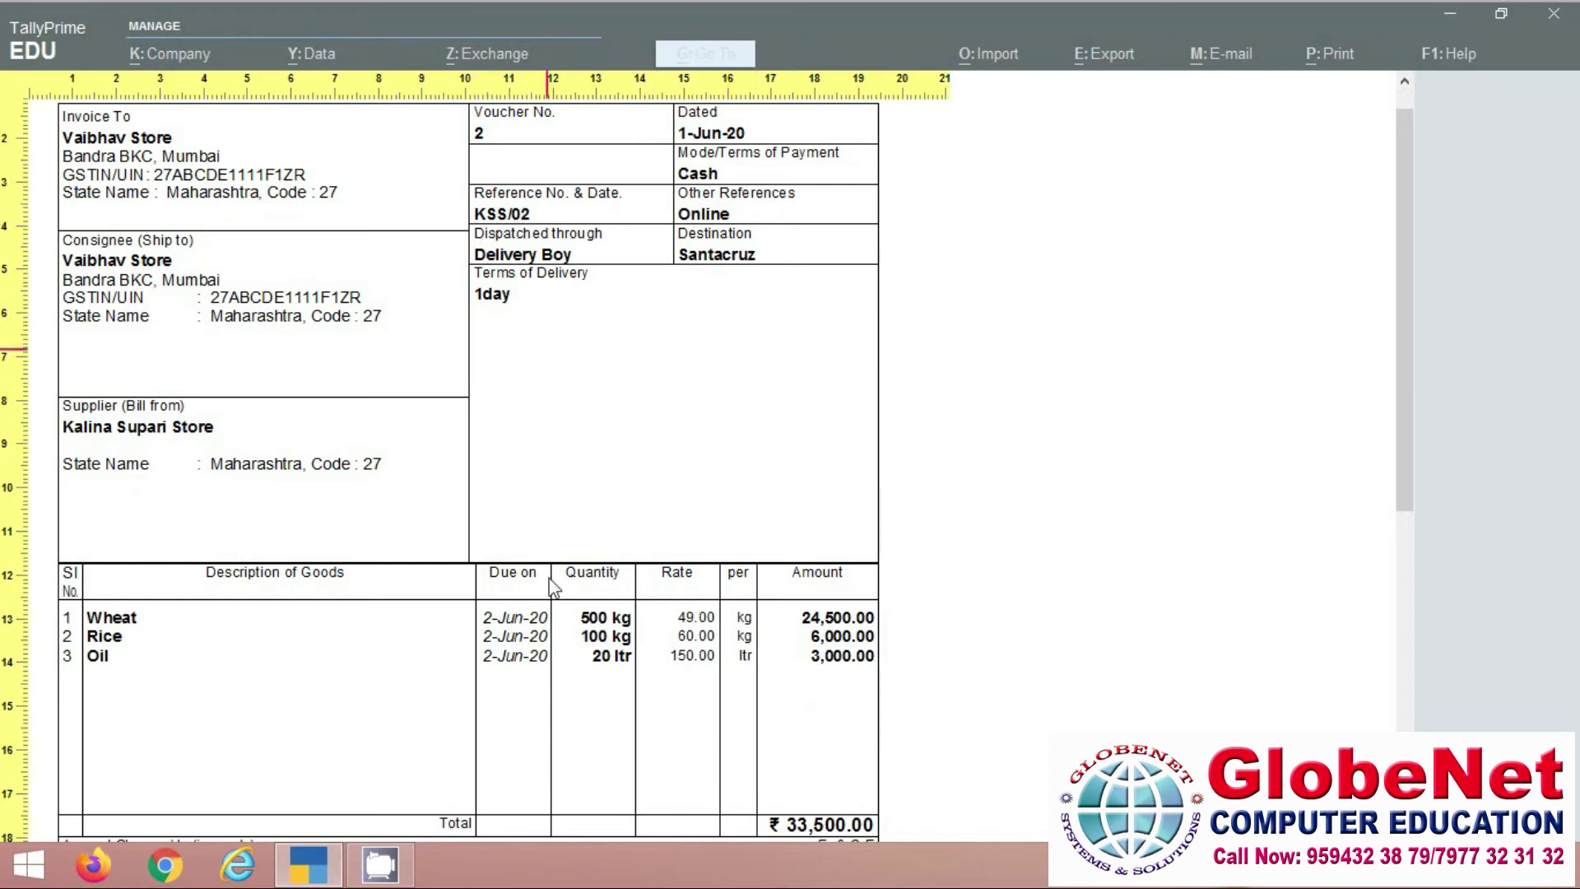
scroll(451, 599, down, 1)
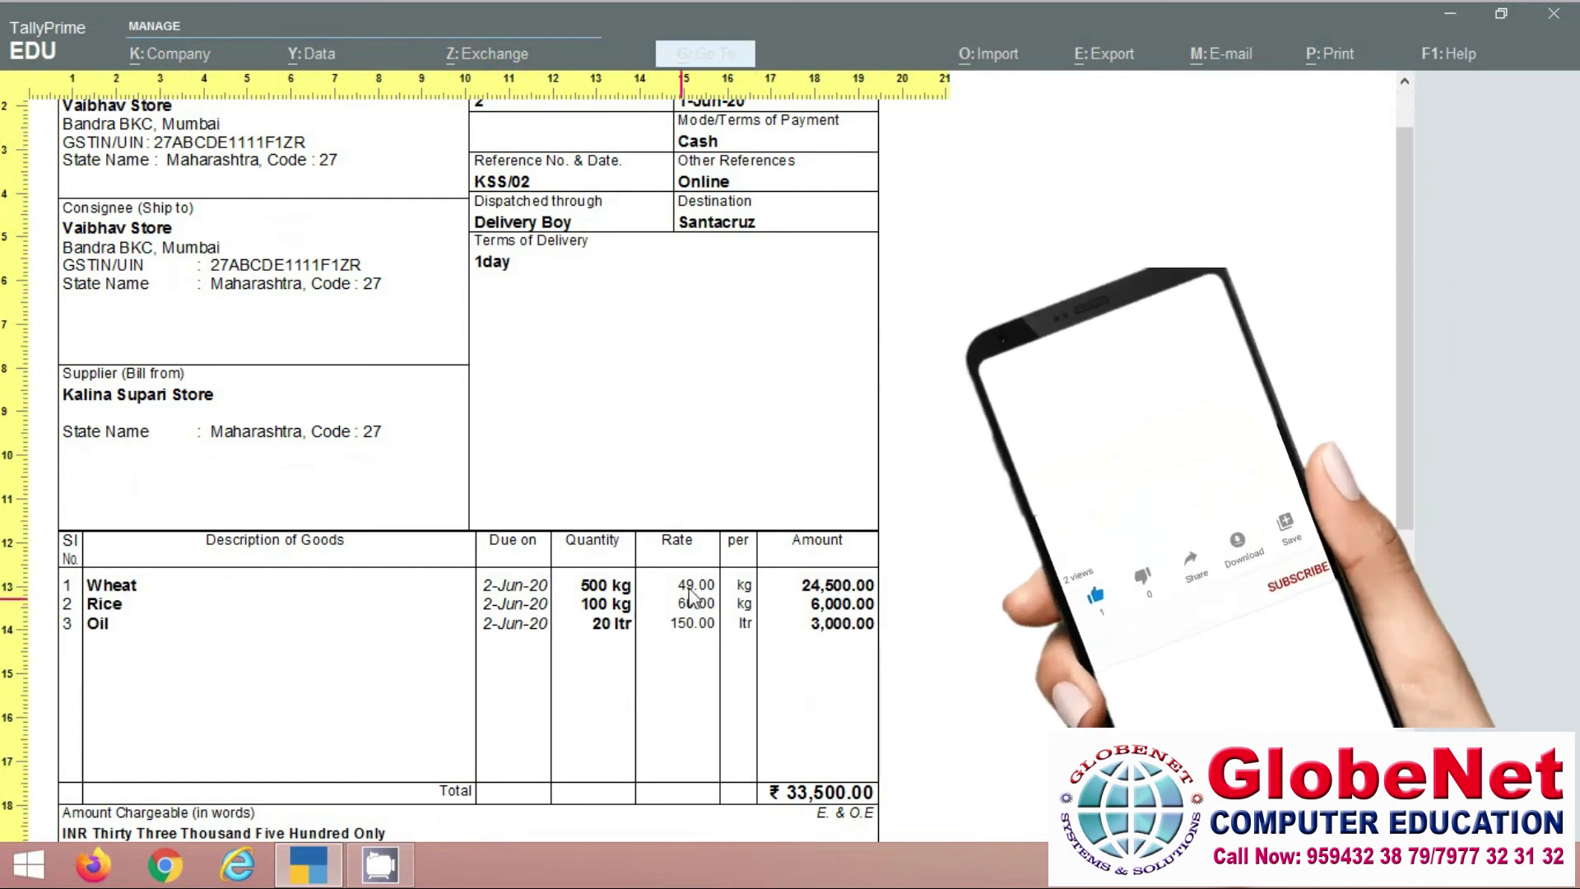
scroll(659, 609, down, 4)
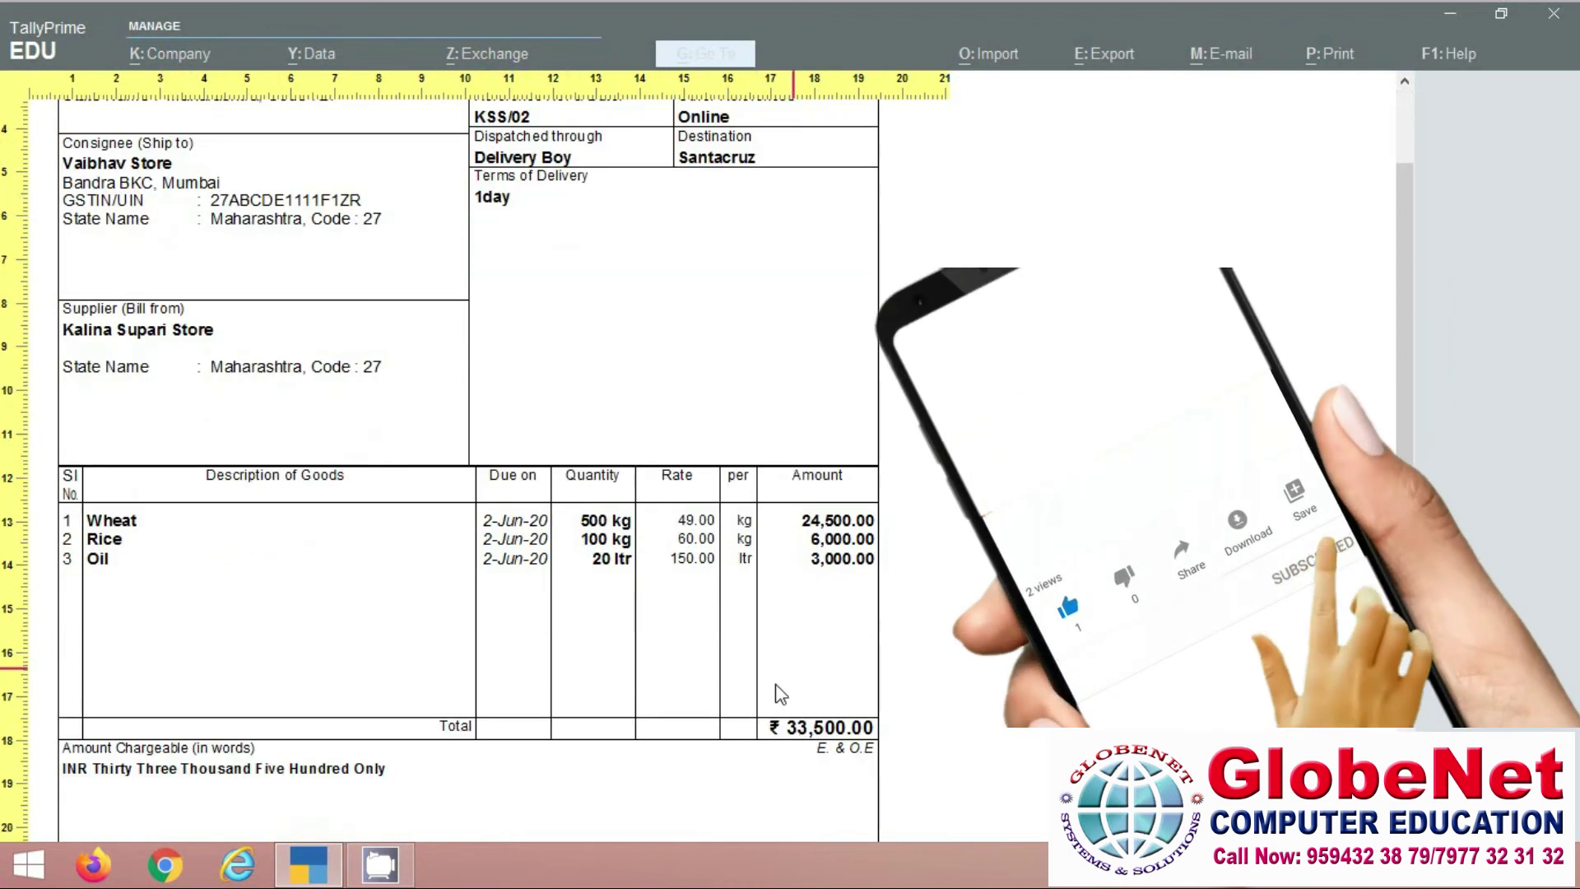
scroll(780, 695, down, 2)
- Close the print preview and leave order voucher creation without starting another purchase order, returning to the Gateway of Tally
key(Escape)
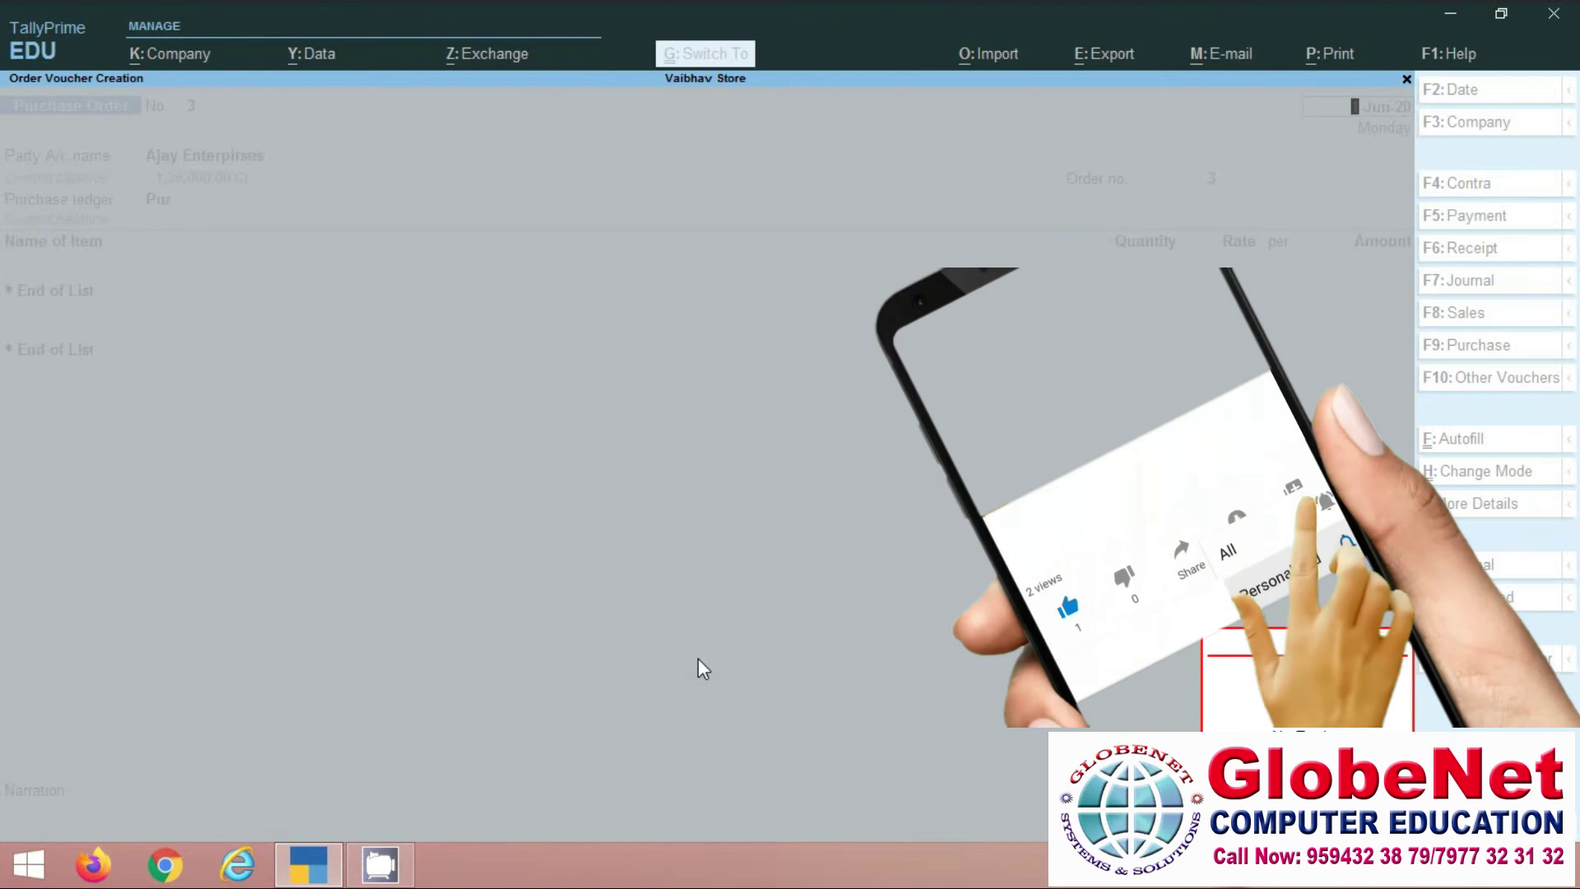
key(Escape)
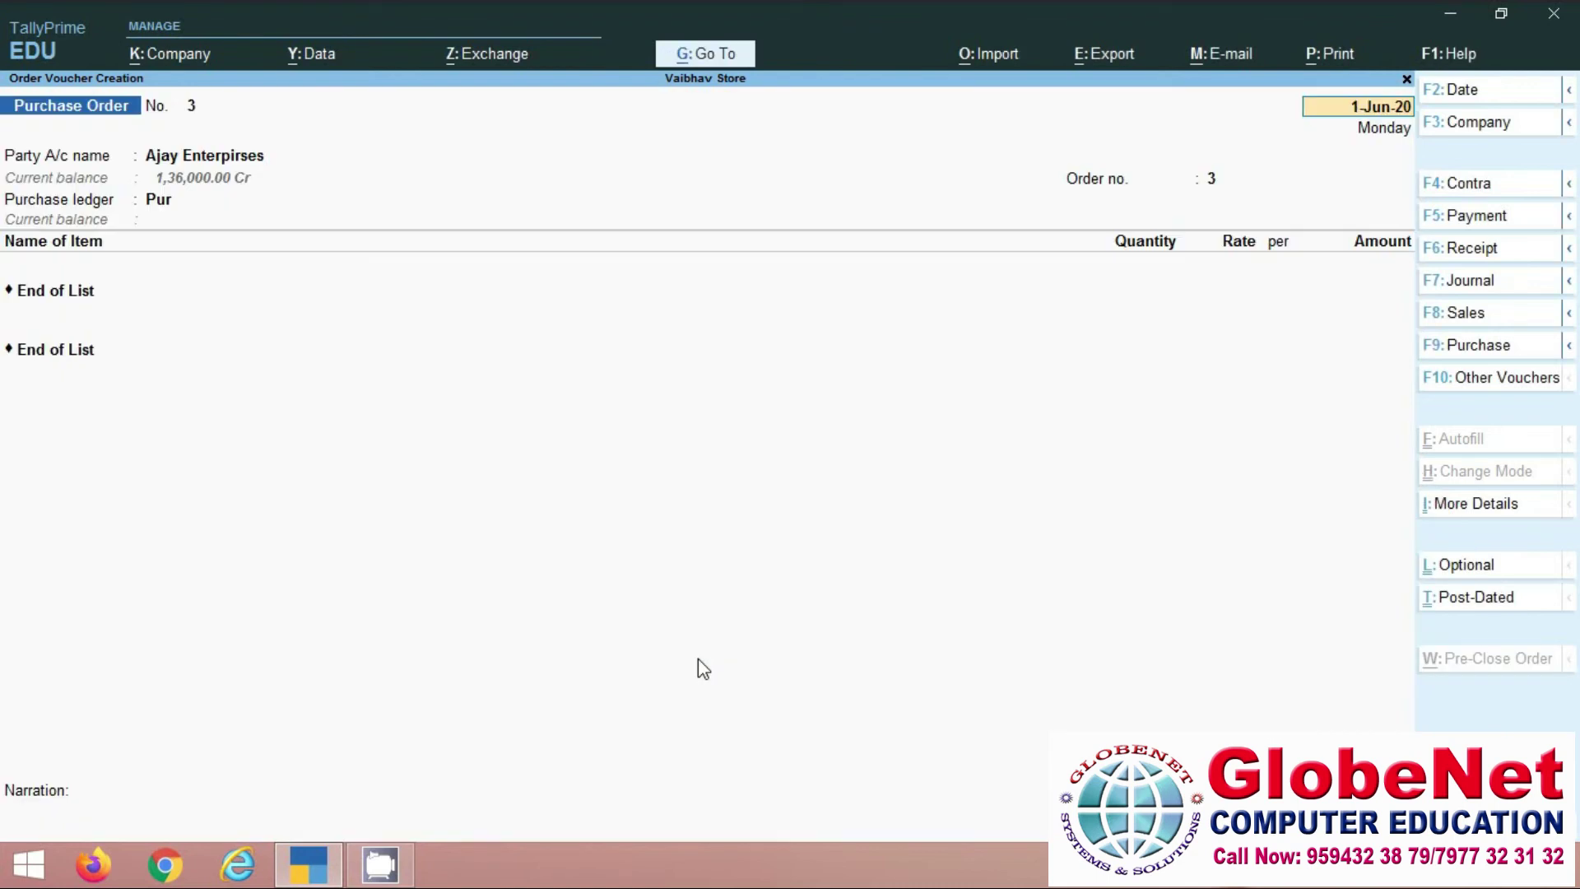
key(BackSpace)
key(Escape)
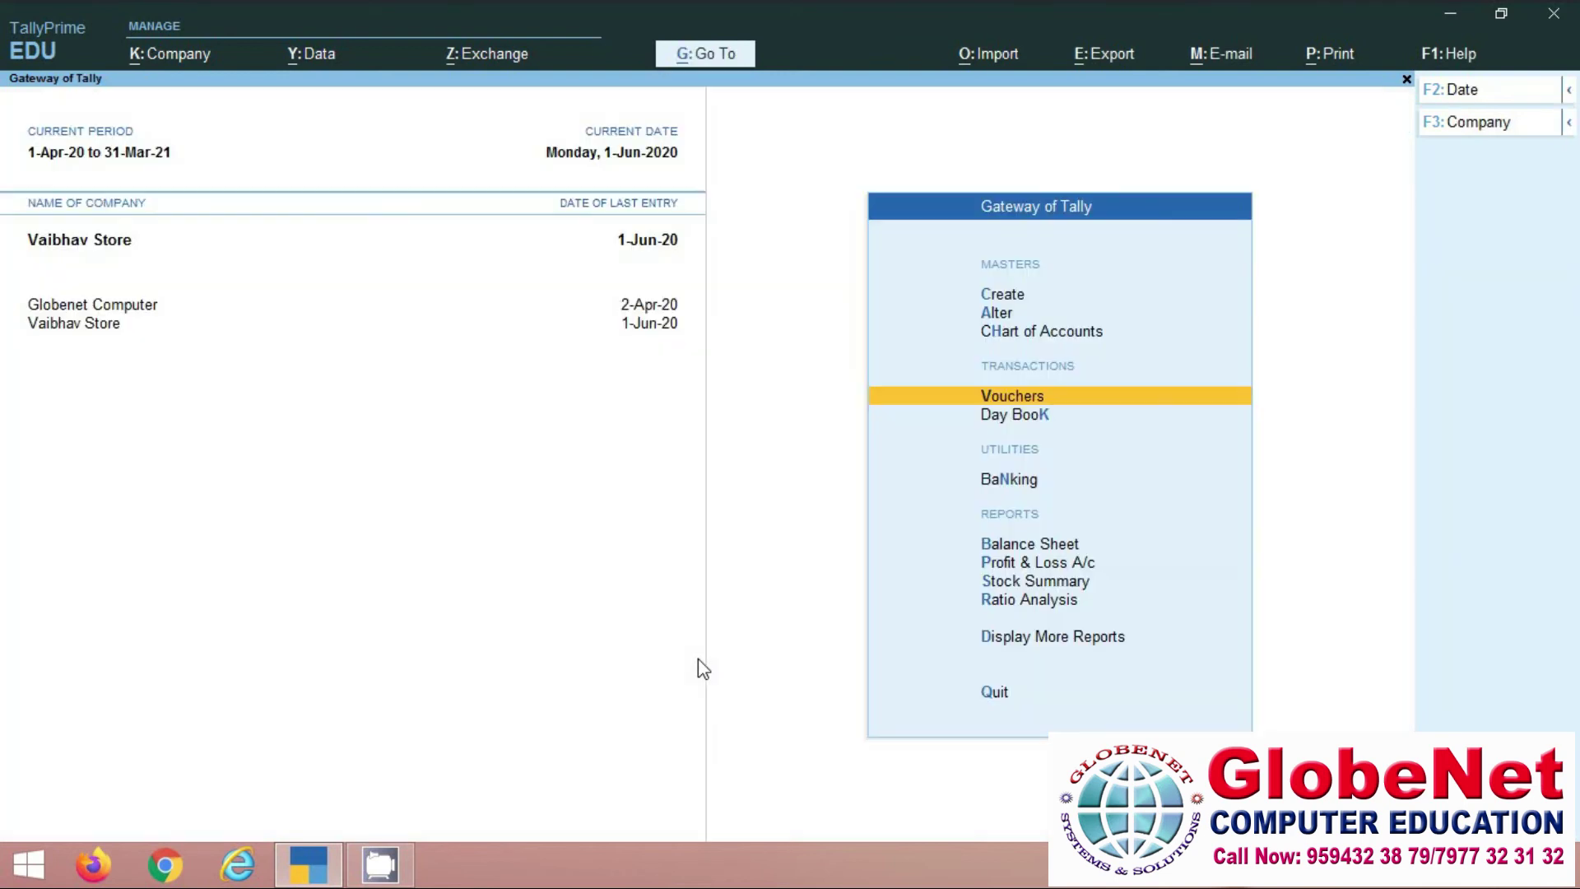
- Check the Stock Summary report for the stock items and their closing balances, and return to the Gateway of Tally
key(Down)
key(Down)
key(Down)
key(Down)
key(Down)
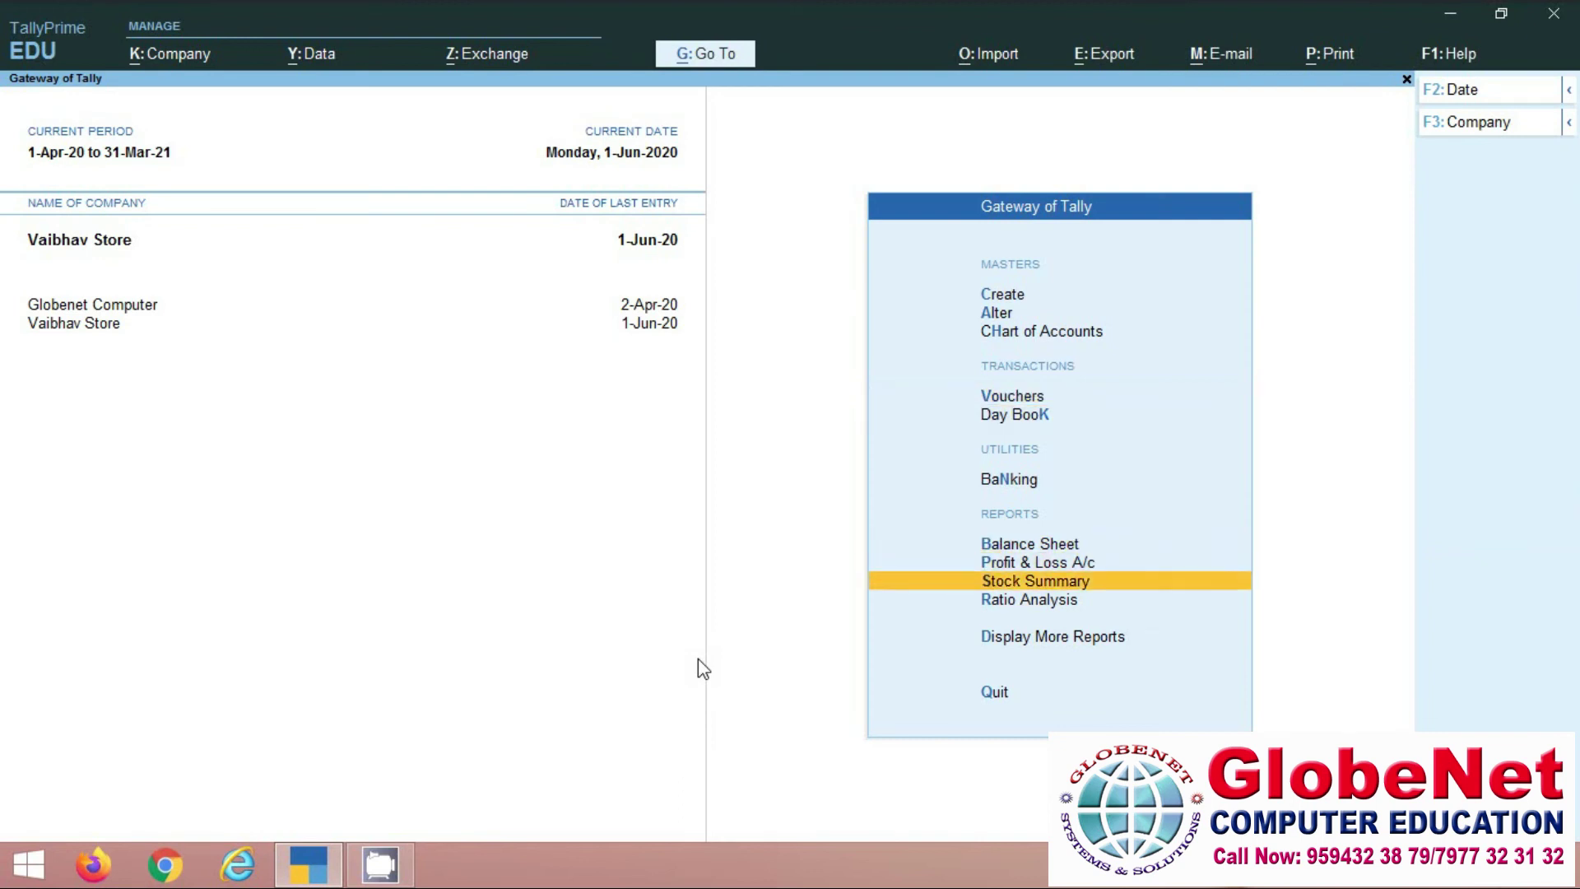
key(Return)
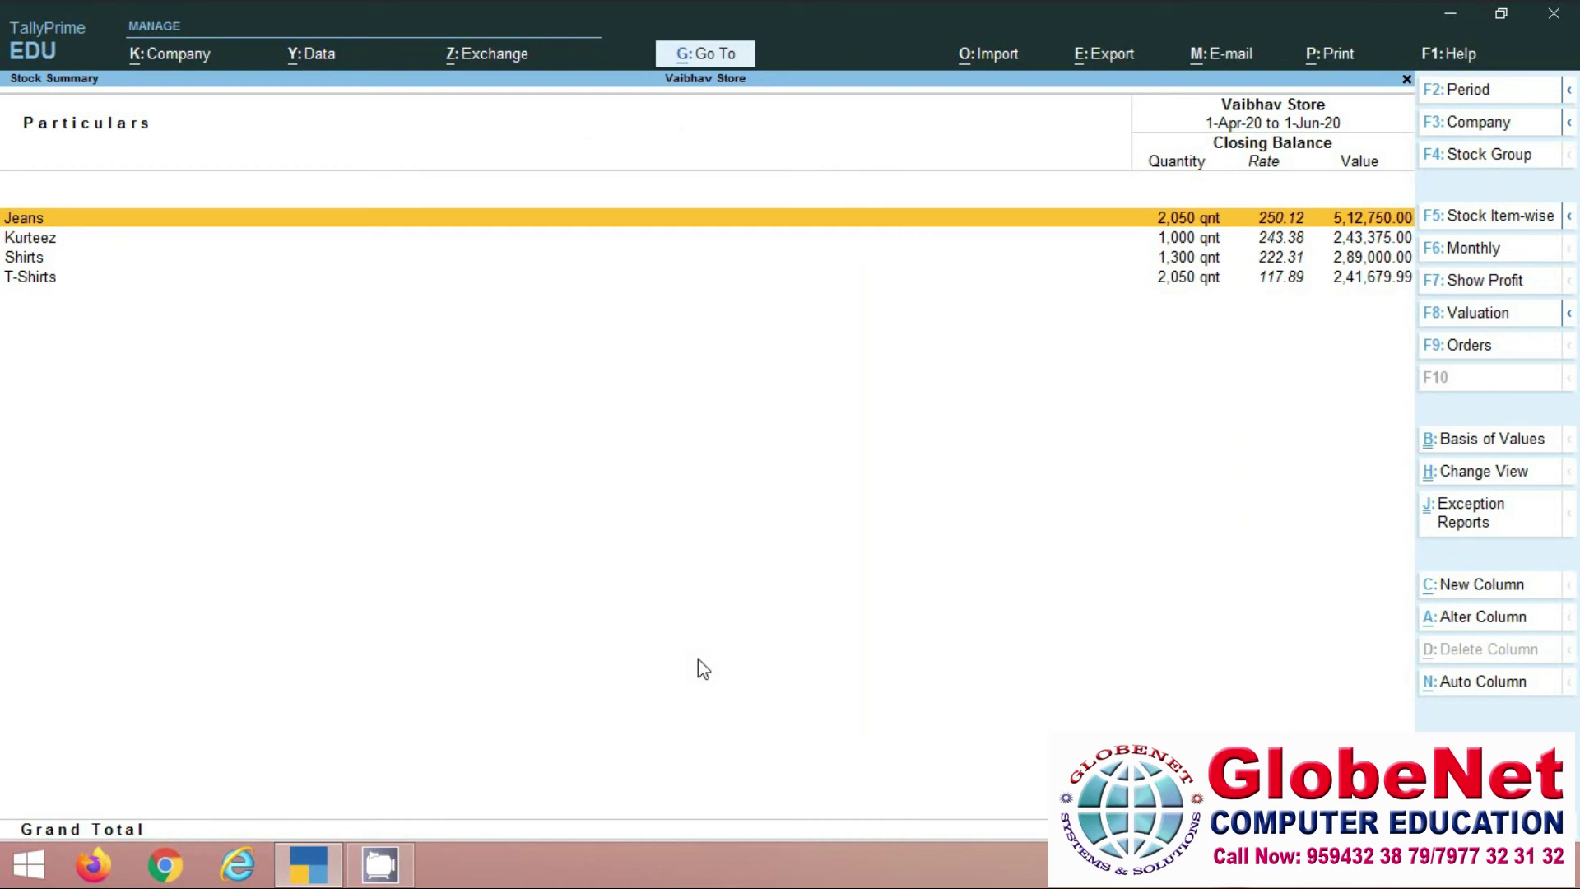
key(alt)
key(alt)
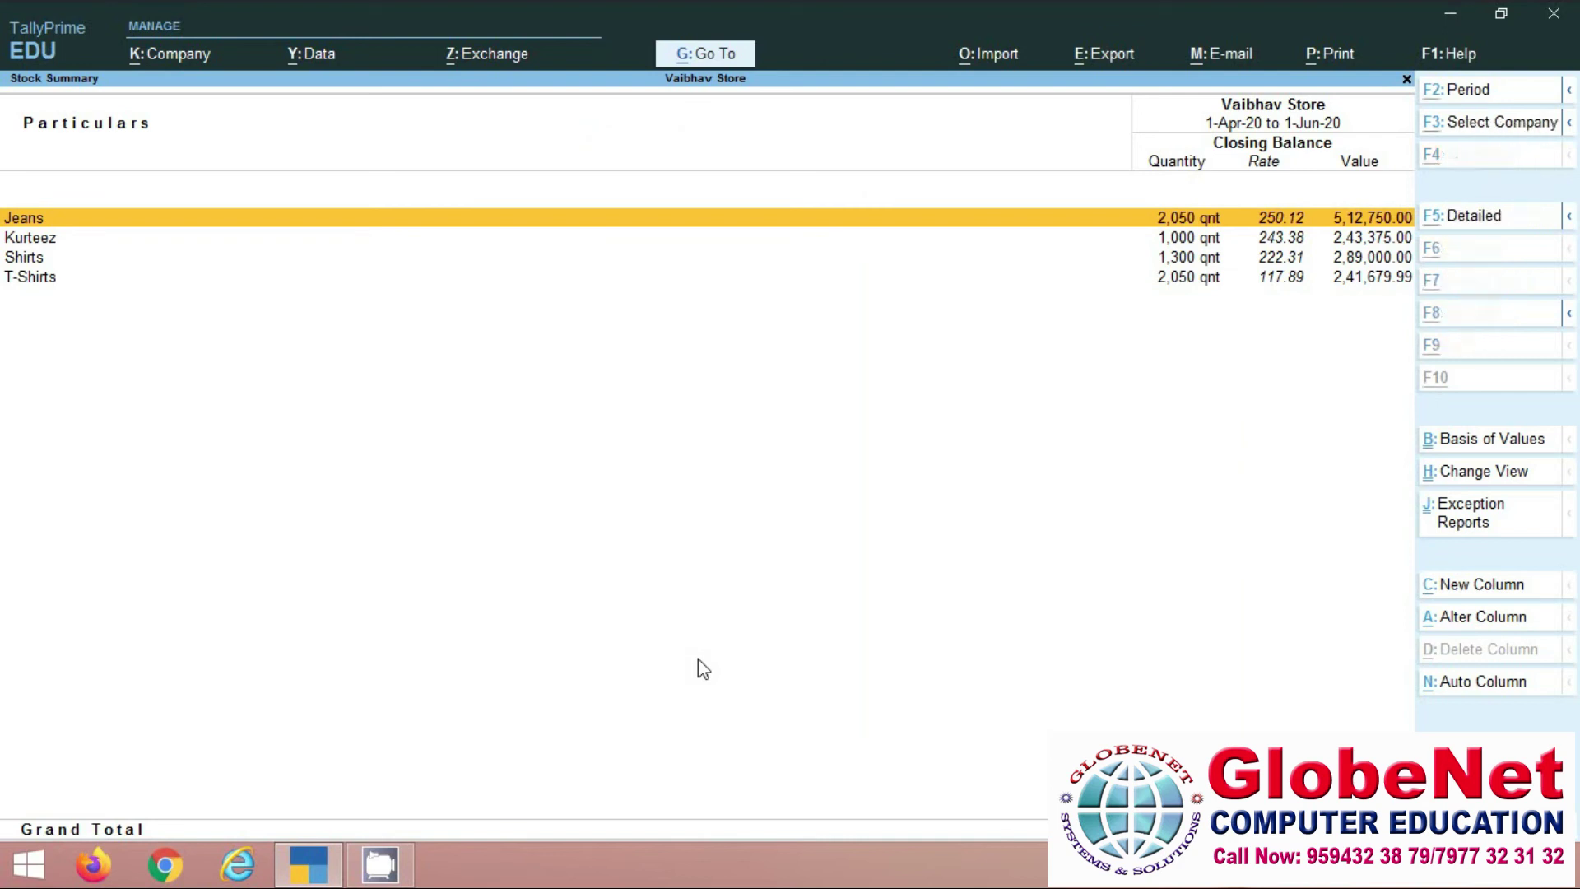
key(alt+F5)
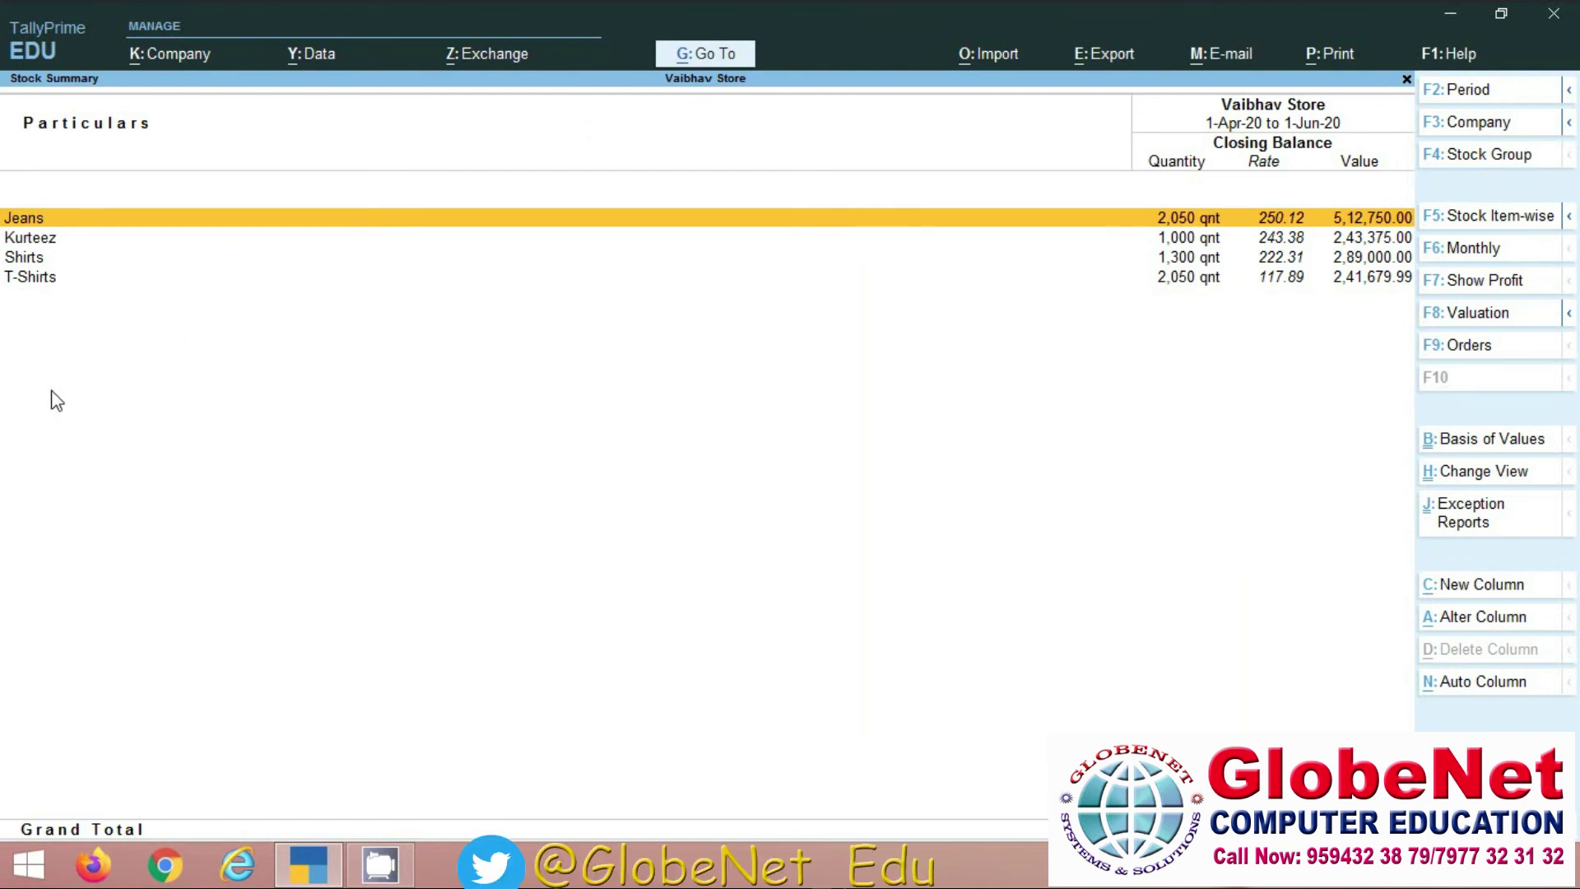
key(Escape)
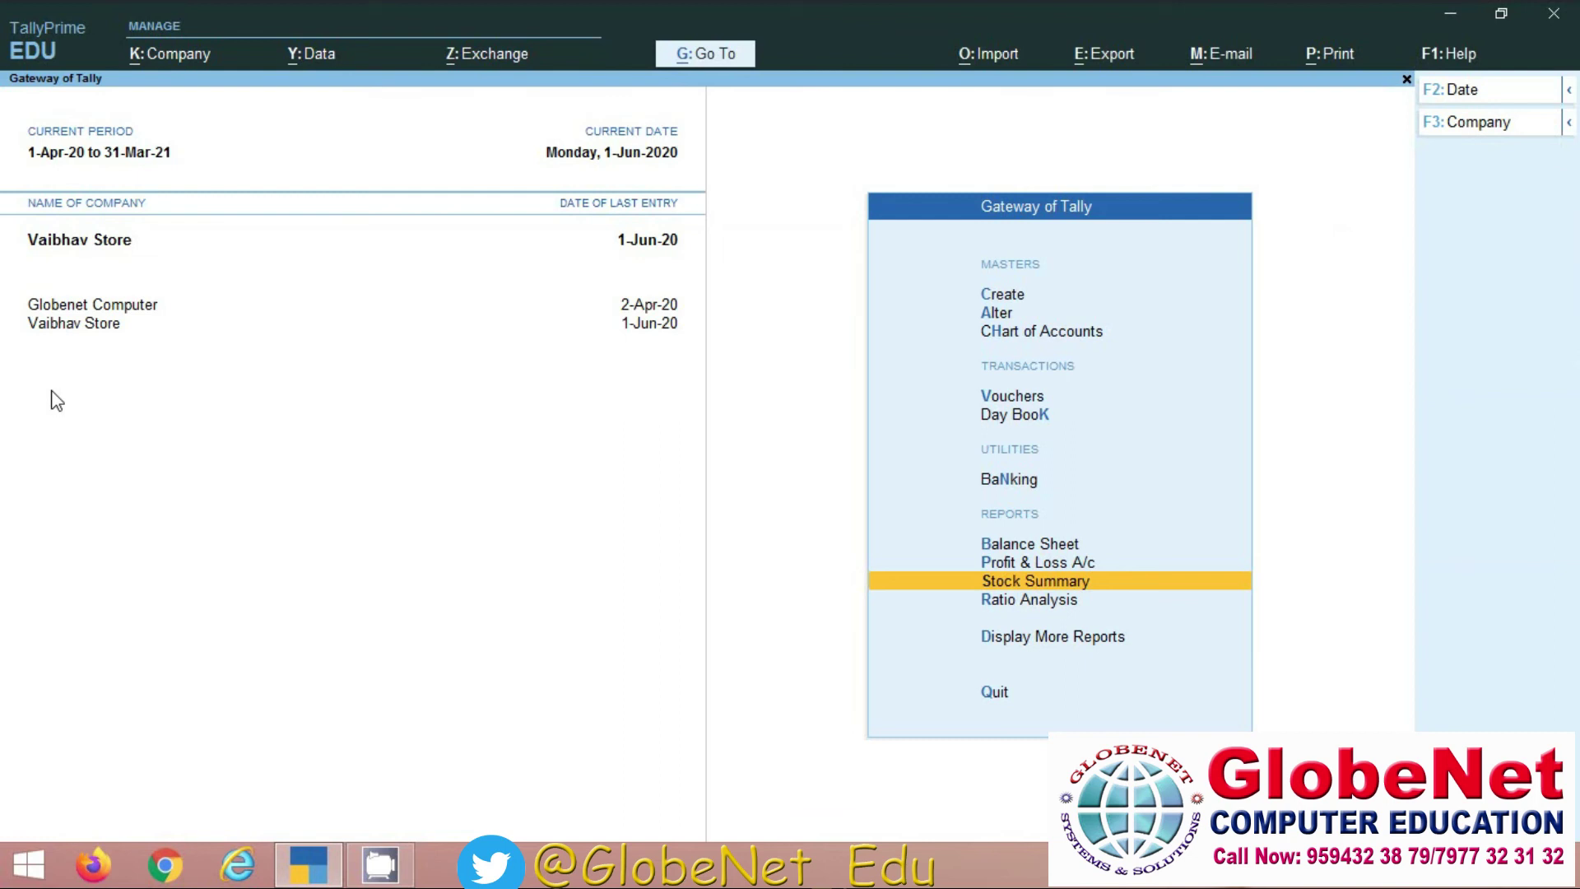
- Open the Statements of Inventory among the additional display reports
key(Down)
key(Down)
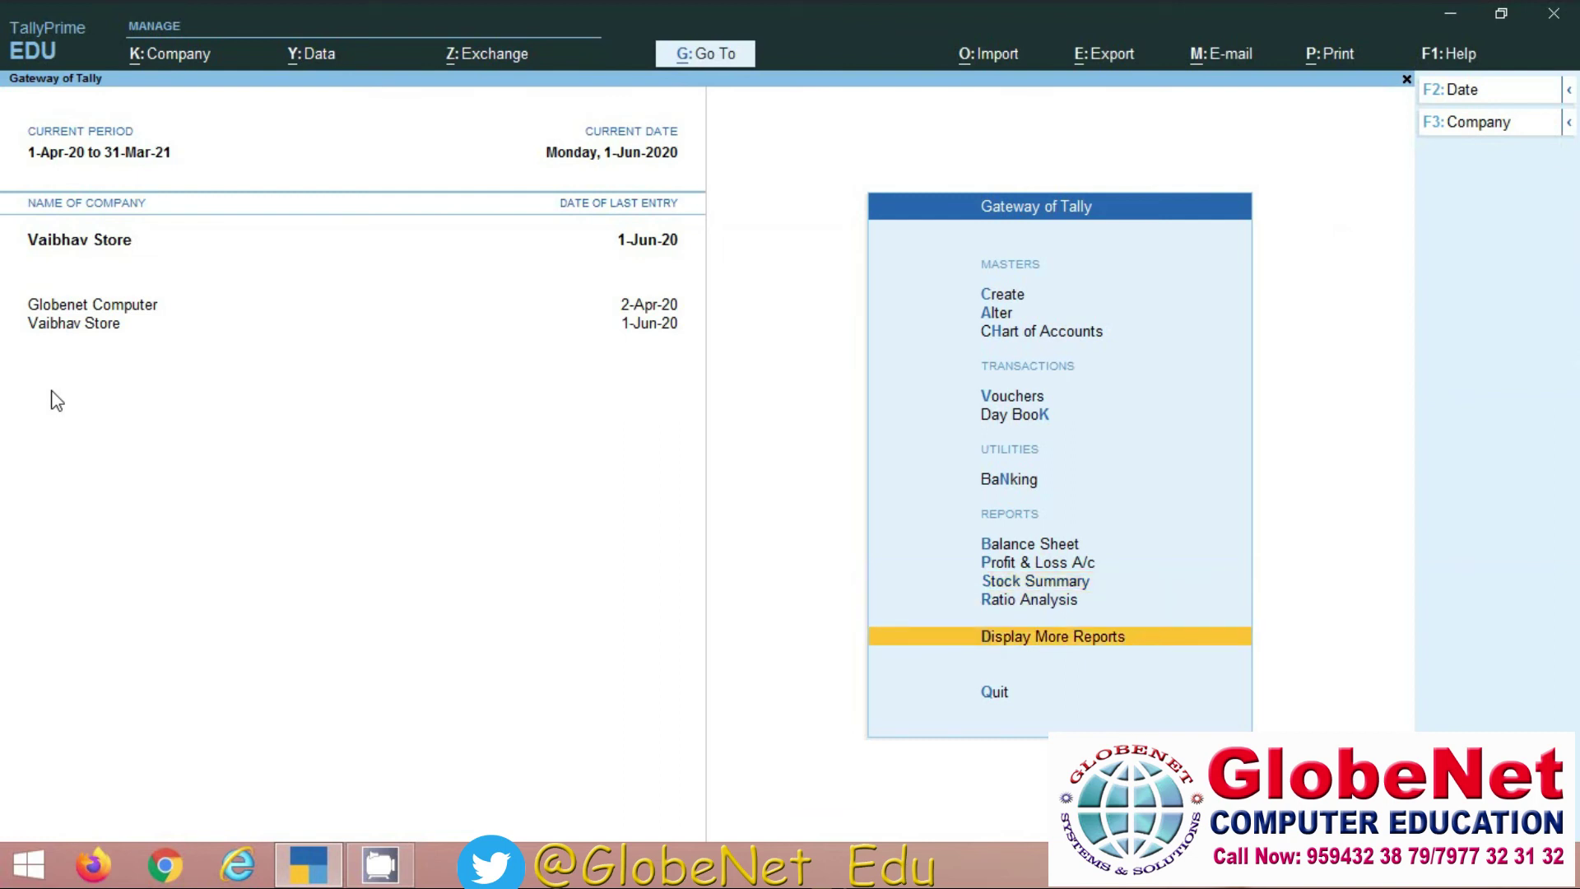
key(Return)
key(Down)
key(Down)
key(Down)
key(Down)
key(Down)
key(Down)
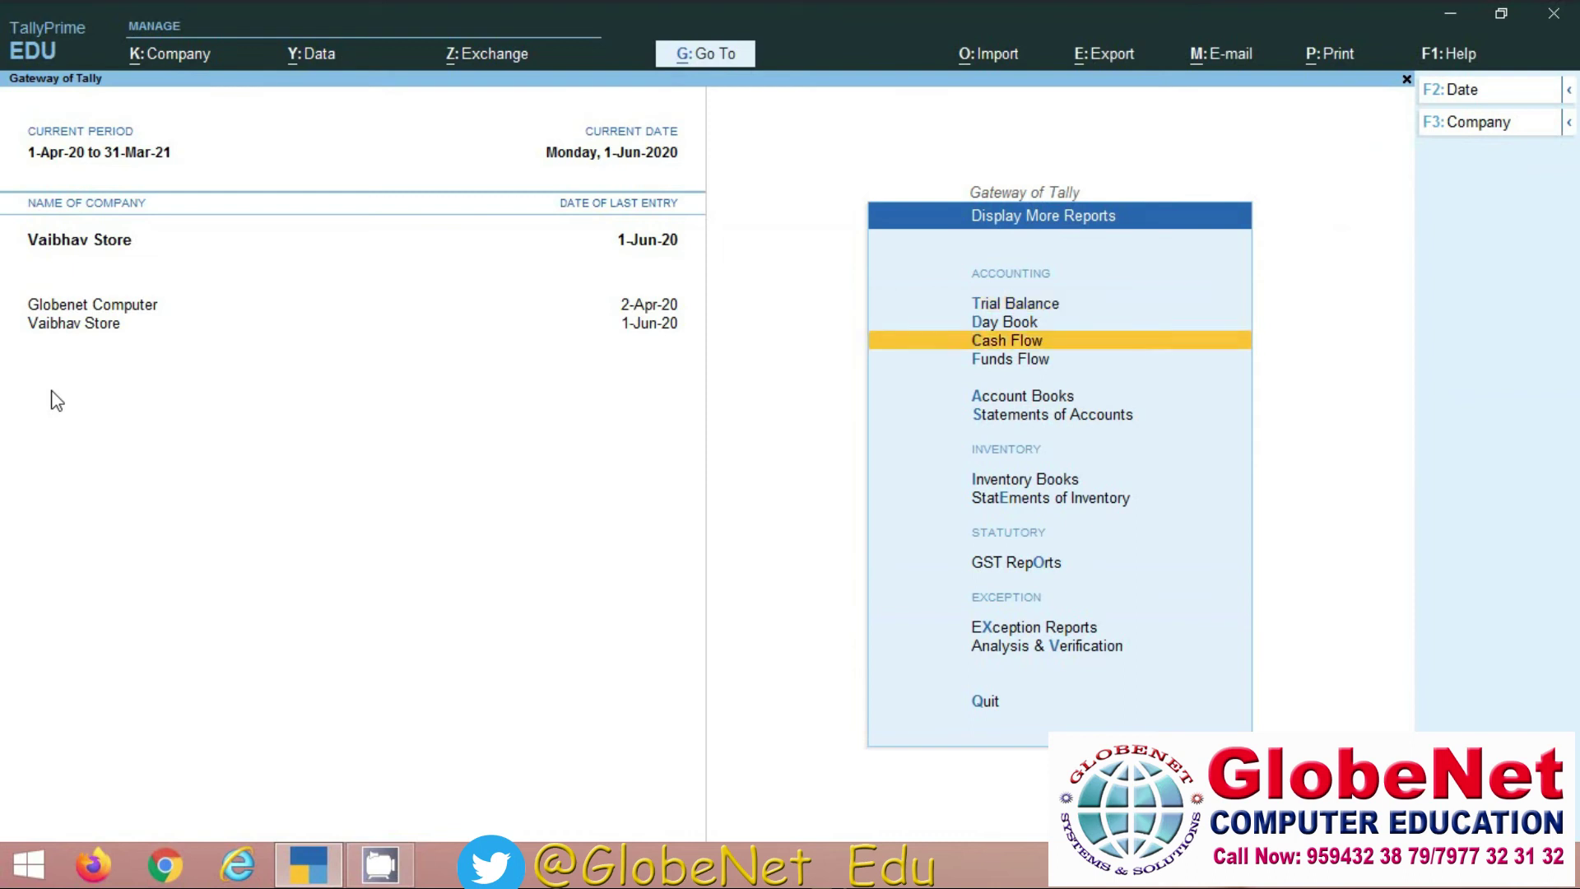
key(Down)
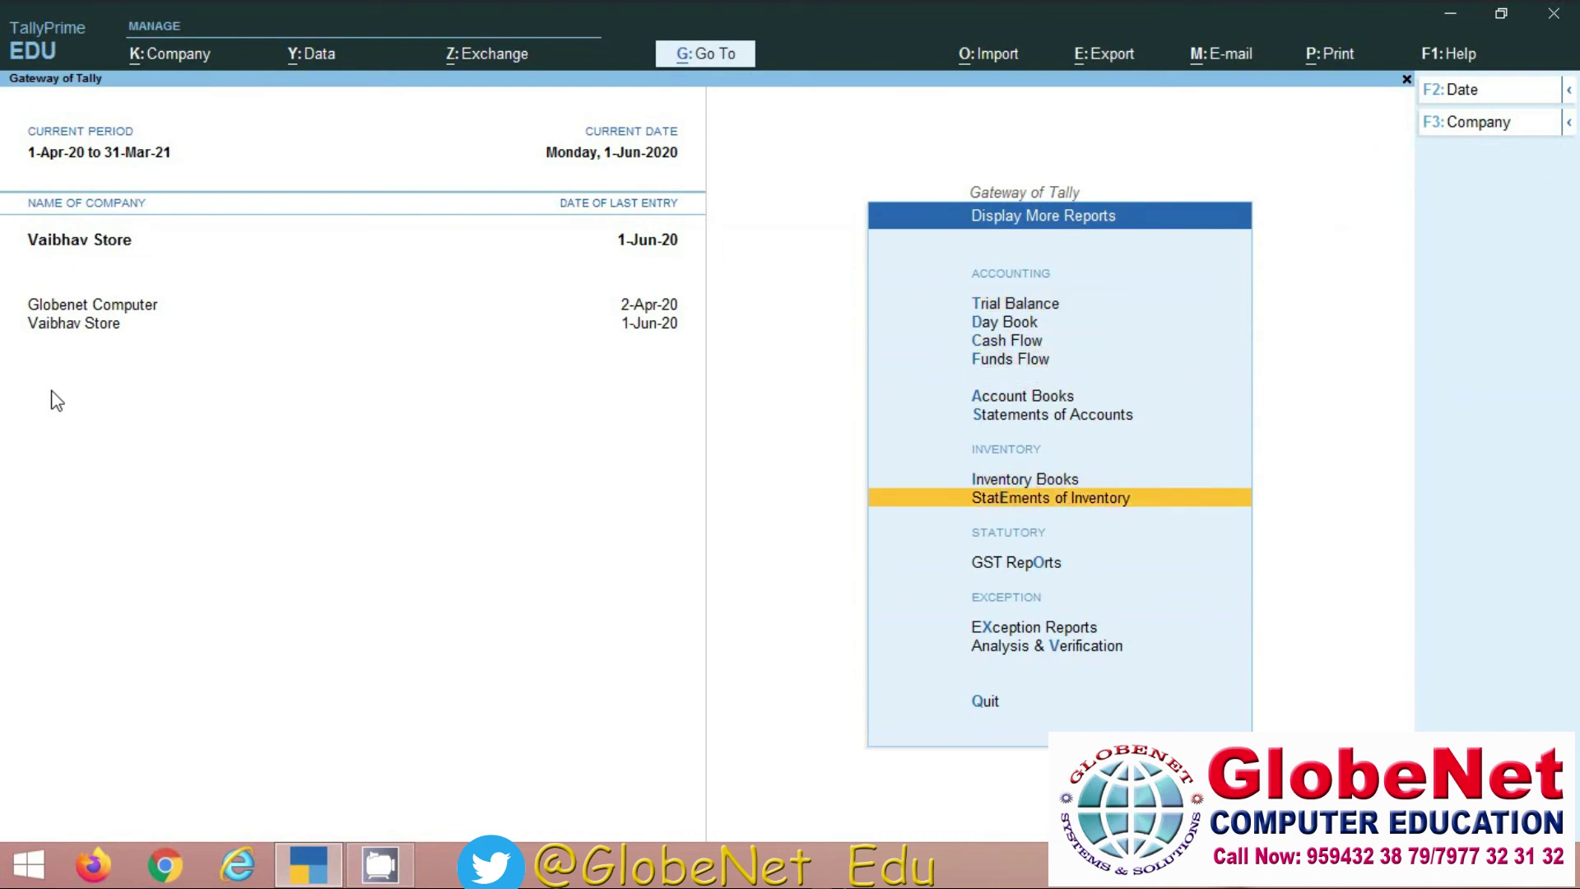
key(Return)
- Open the Purchase Order Outstandings reports under stock outstandings
key(Down)
key(Down)
key(Down)
key(Down)
key(Down)
key(Down)
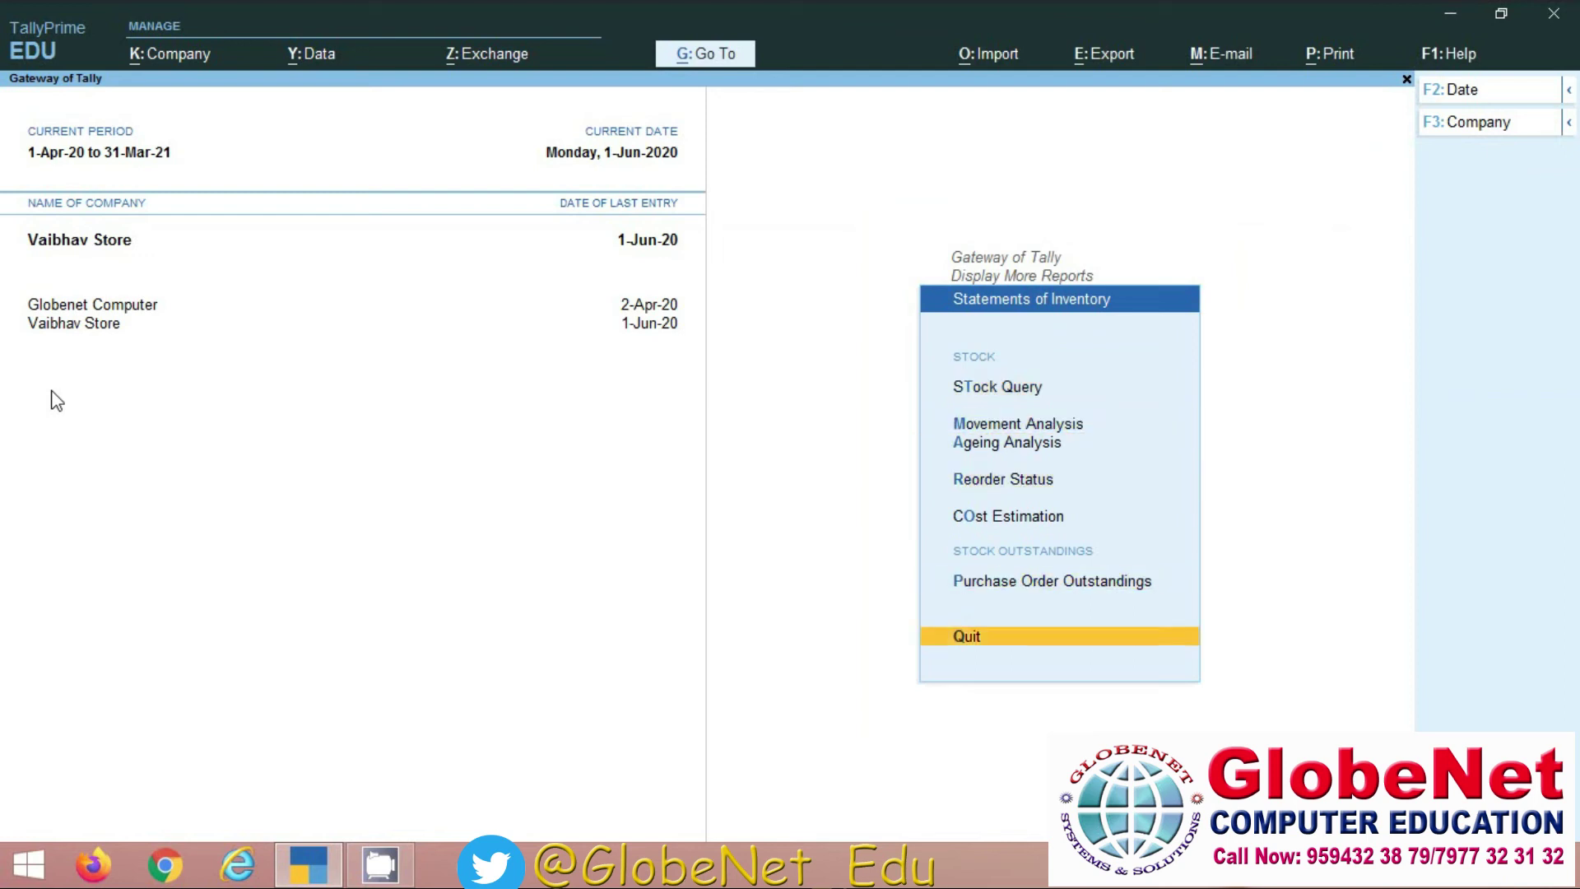
key(Up)
key(Return)
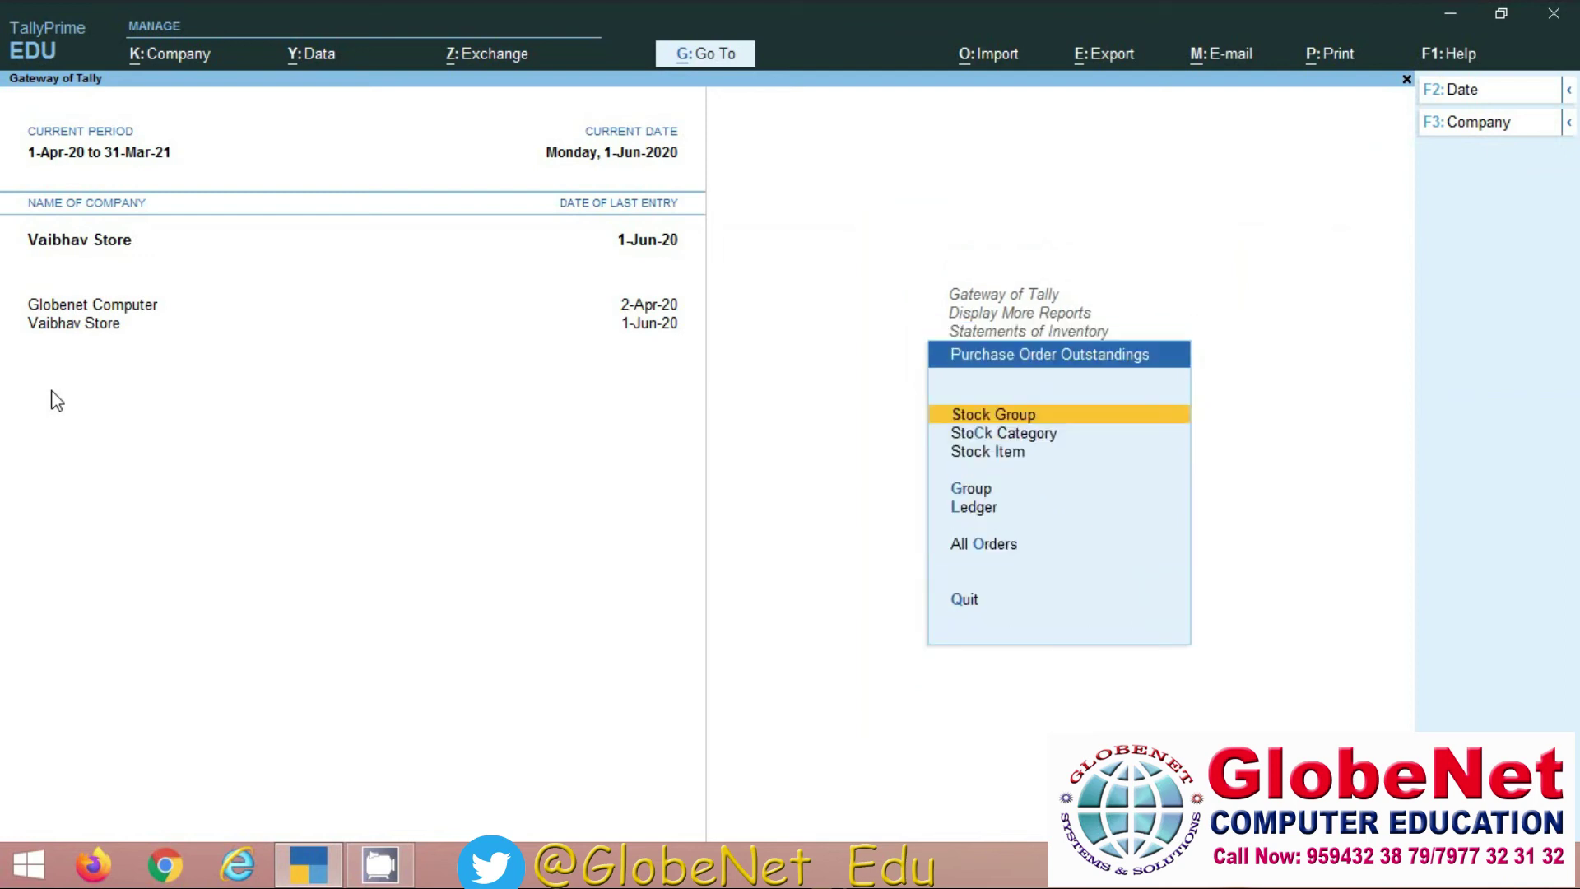
- Open the All Orders report for outstanding purchase orders and include all orders instead of only the due ones
key(Down)
key(Down)
key(Down)
key(Down)
key(Down)
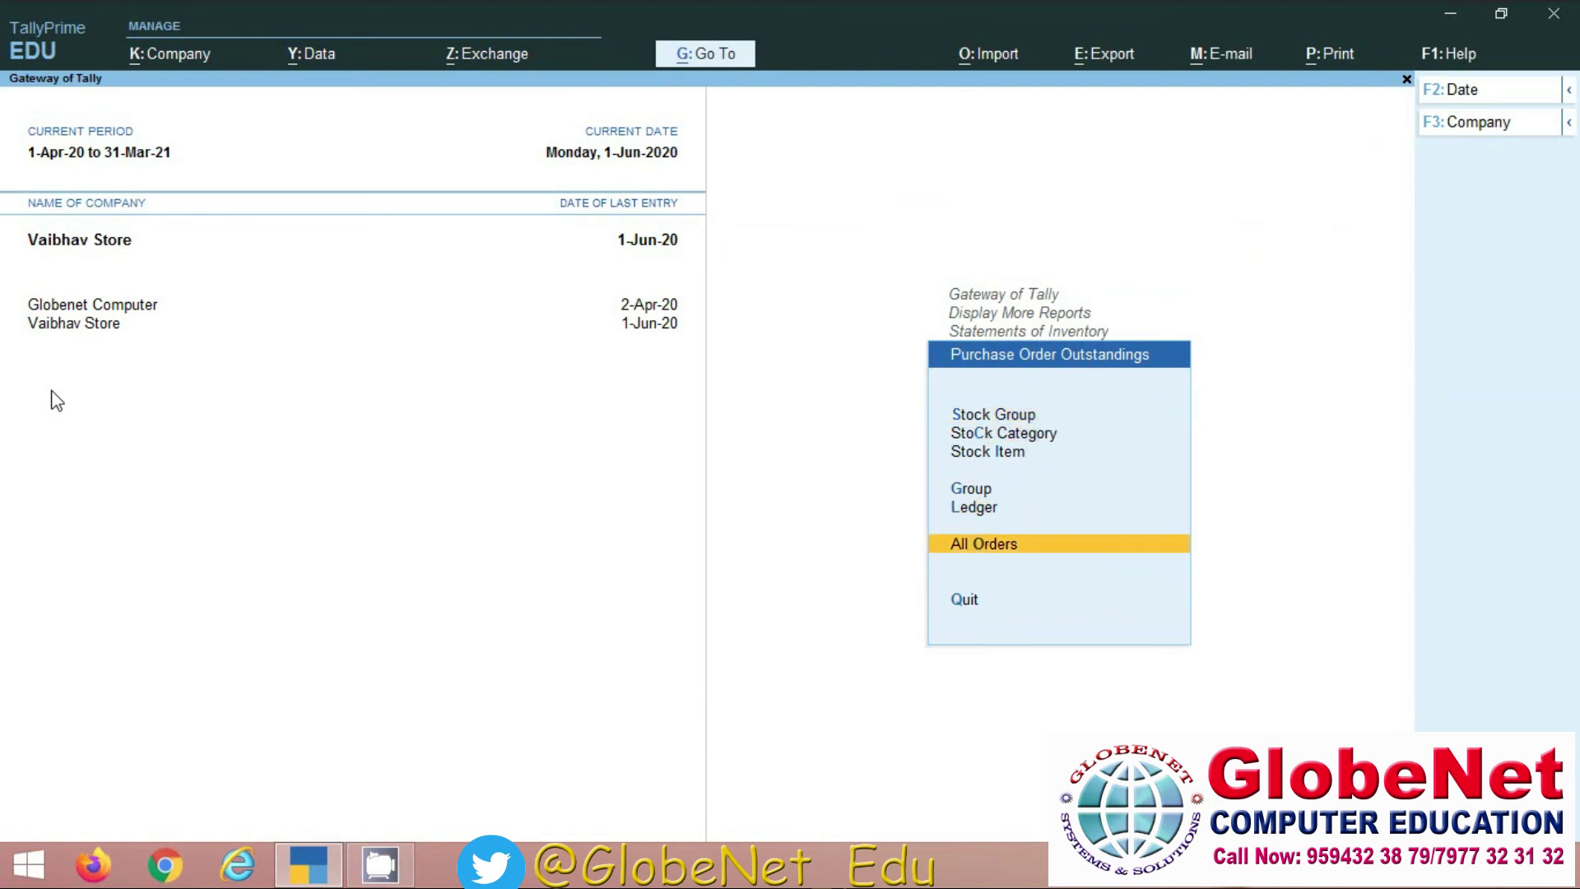
key(Return)
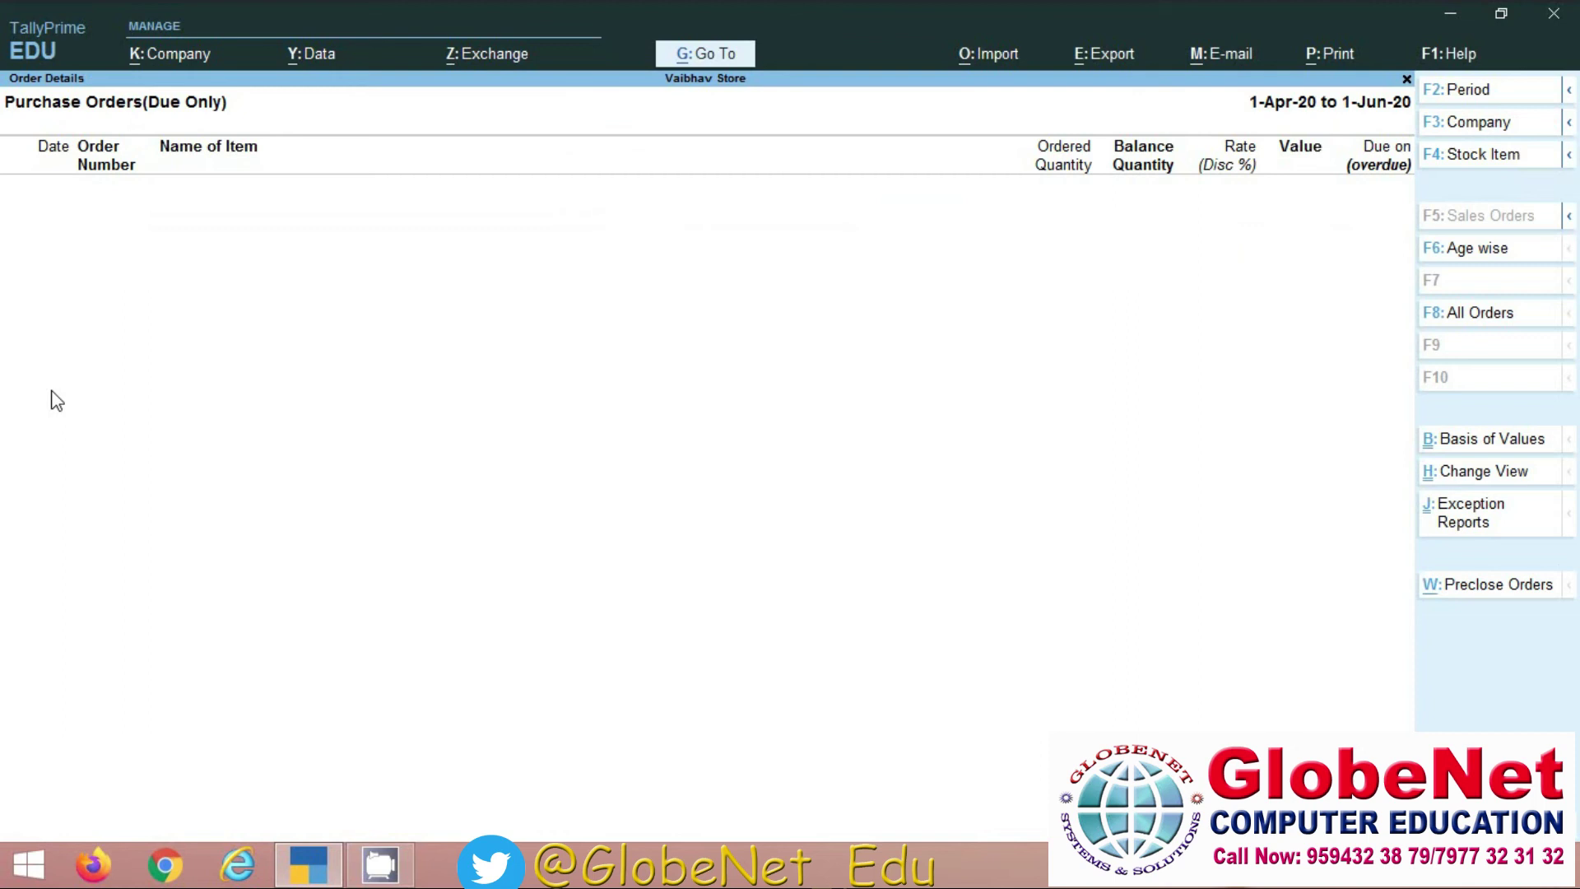
click(1477, 321)
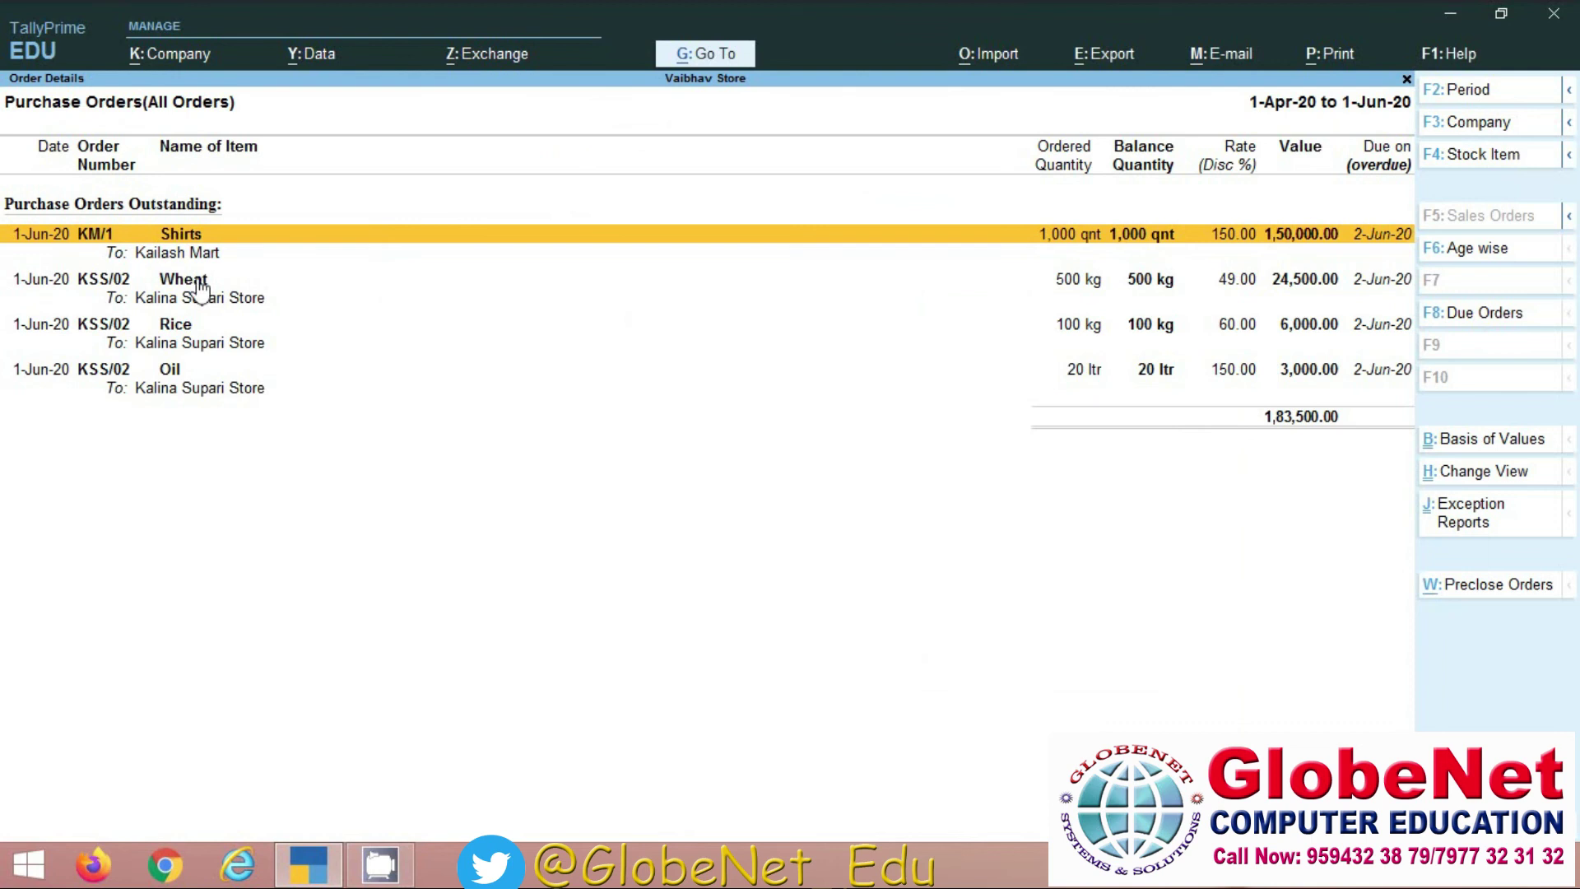
- Review the Kalina Supari Store order lines for Rice, Wheat and Oil, comparing their ordered and balance quantities
click(172, 336)
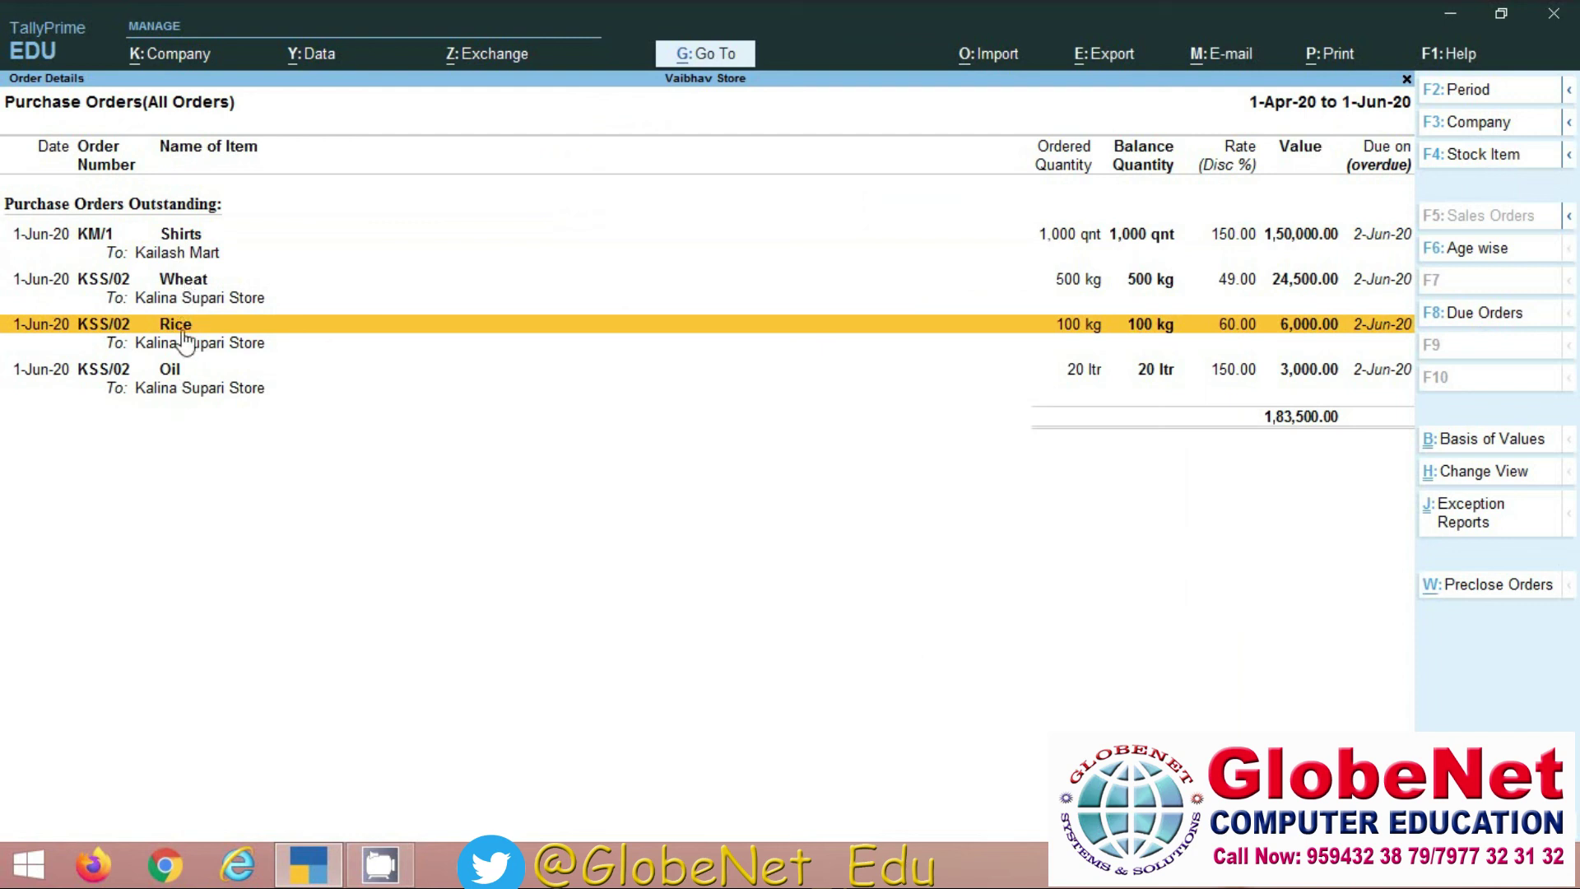
click(1073, 290)
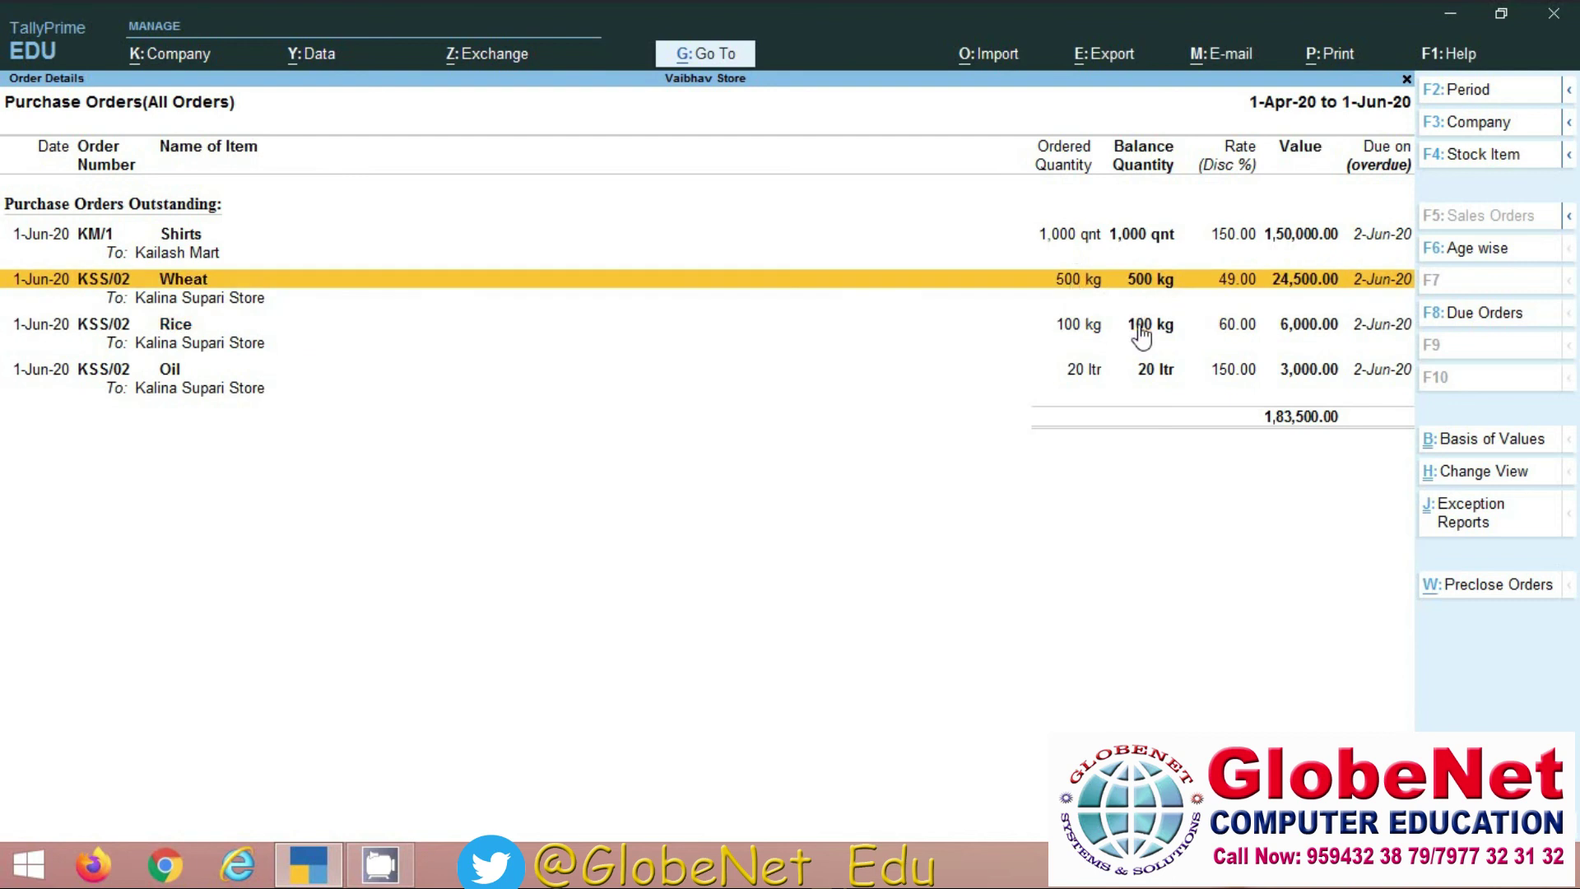
click(1068, 333)
click(1111, 374)
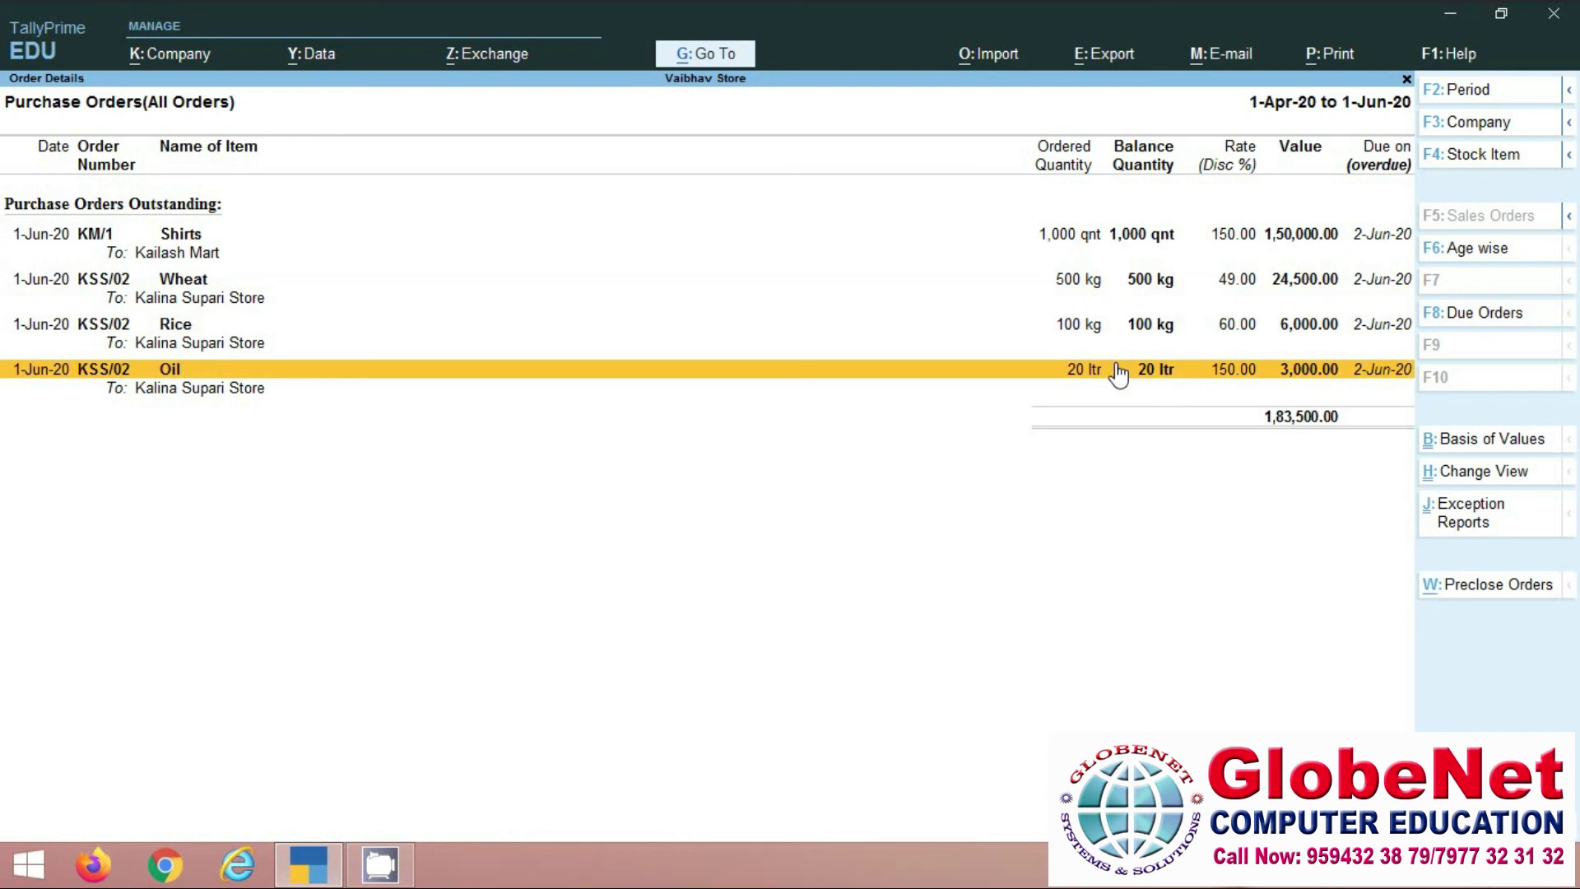
- Pre-close 10 kg of the Rice order with closing date 1-Jun-20, leaving the reason and Wheat's pre-close quantity blank
click(1454, 586)
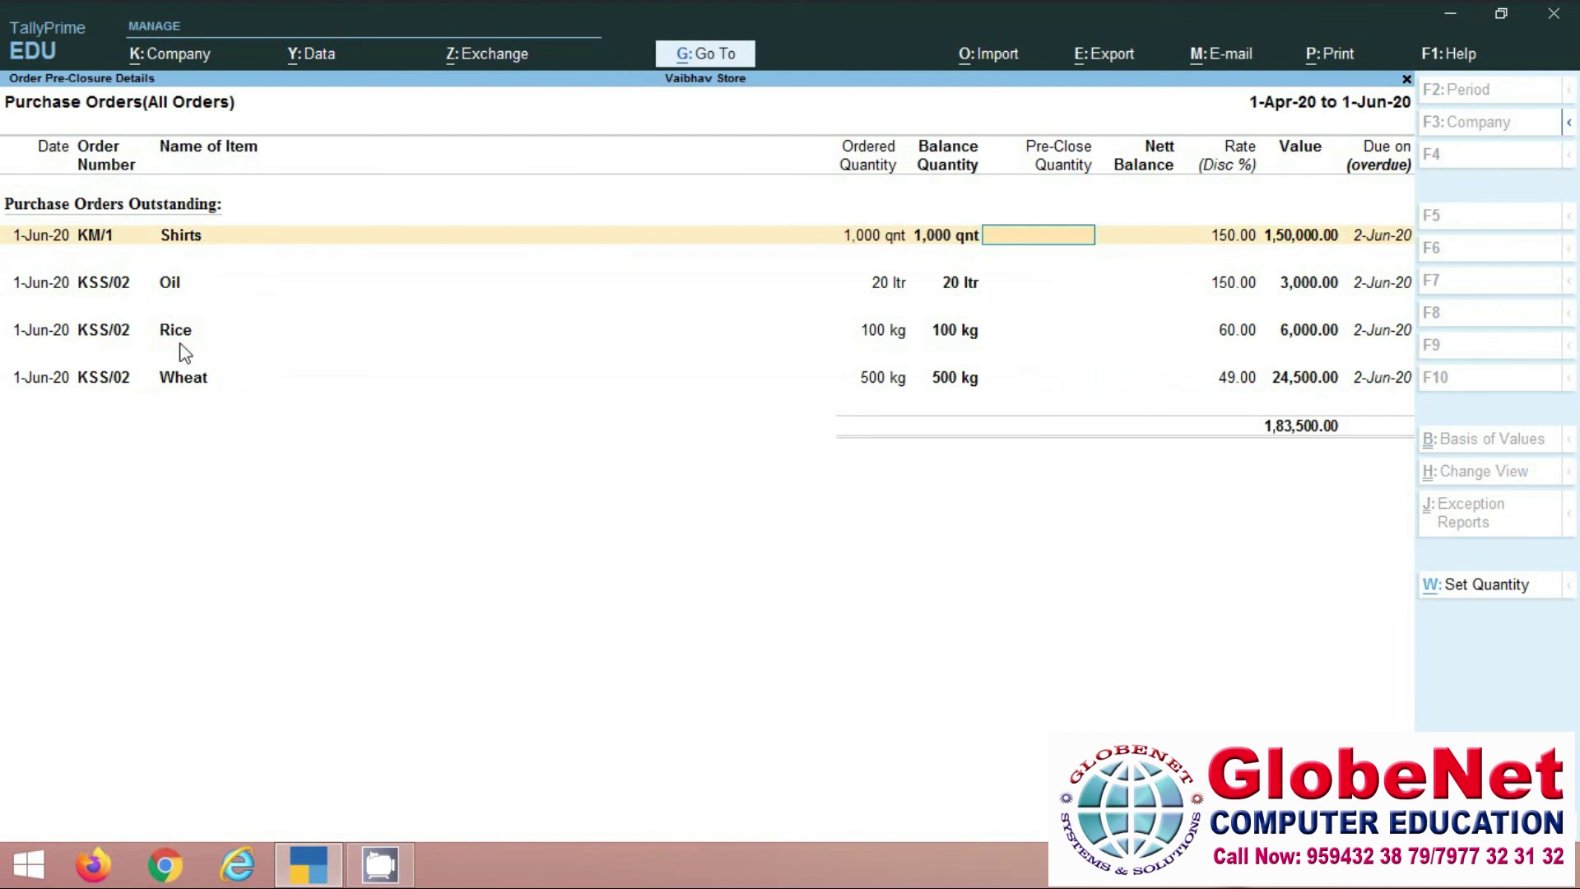
click(970, 342)
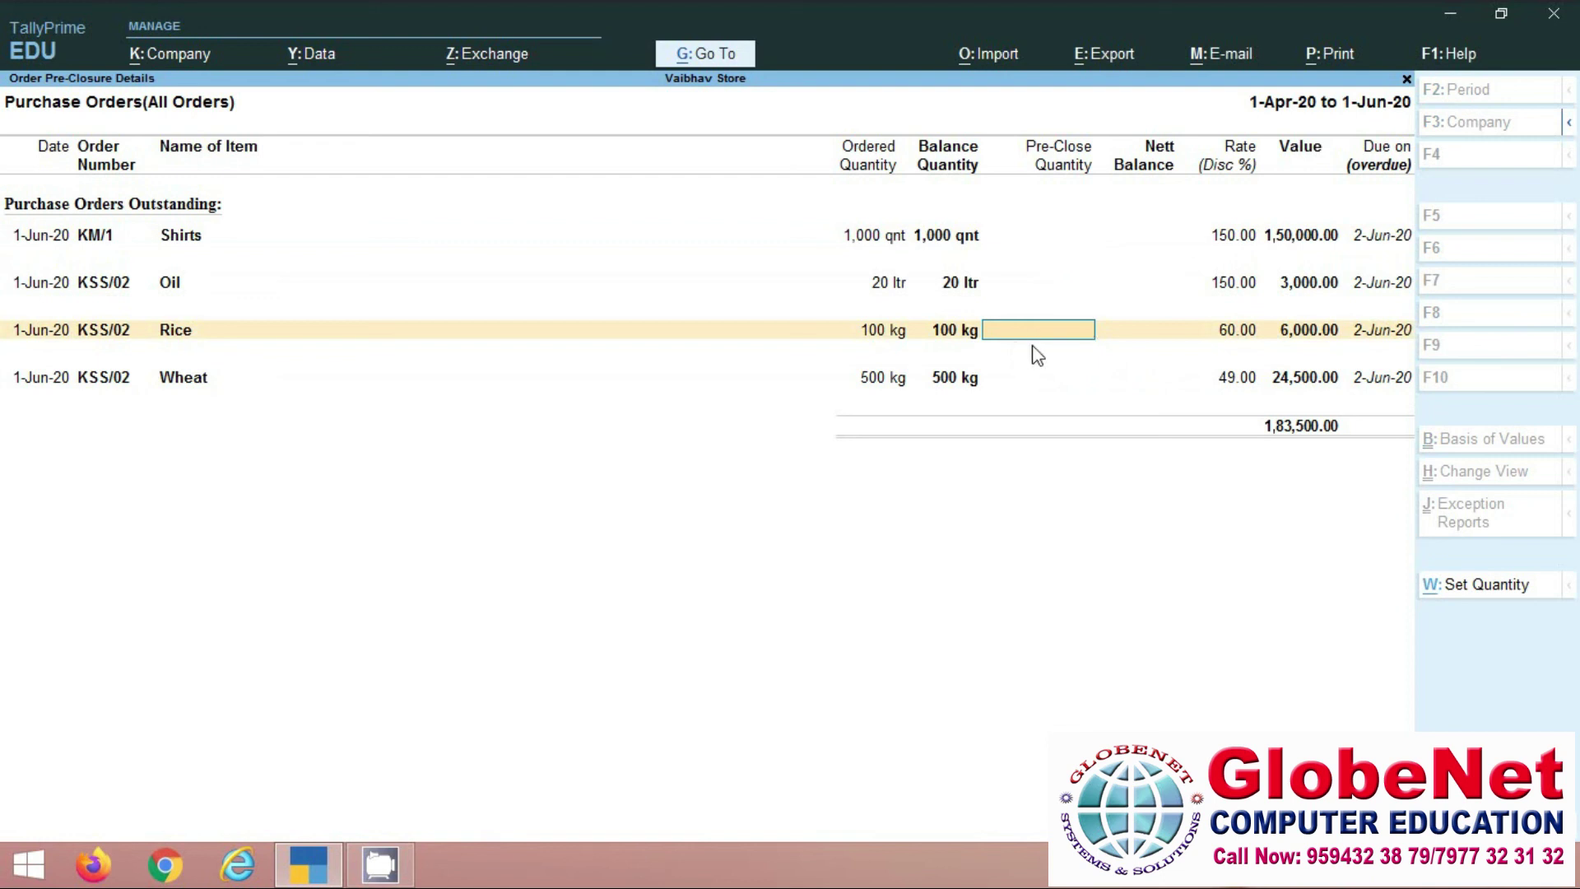
text(10)
key(Return)
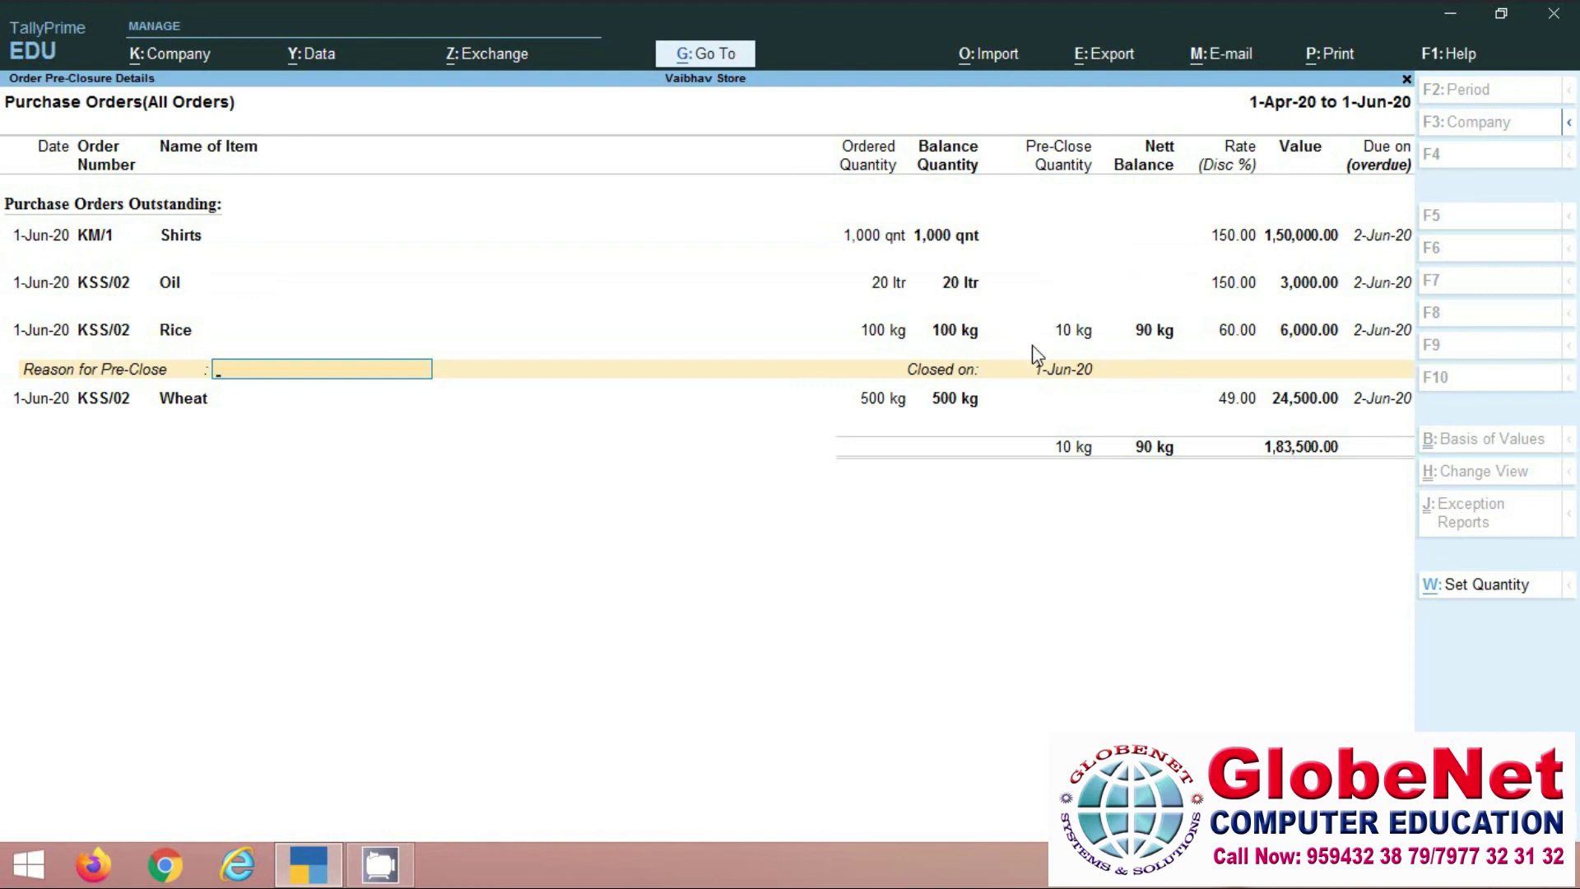
key(Return)
key(Return)
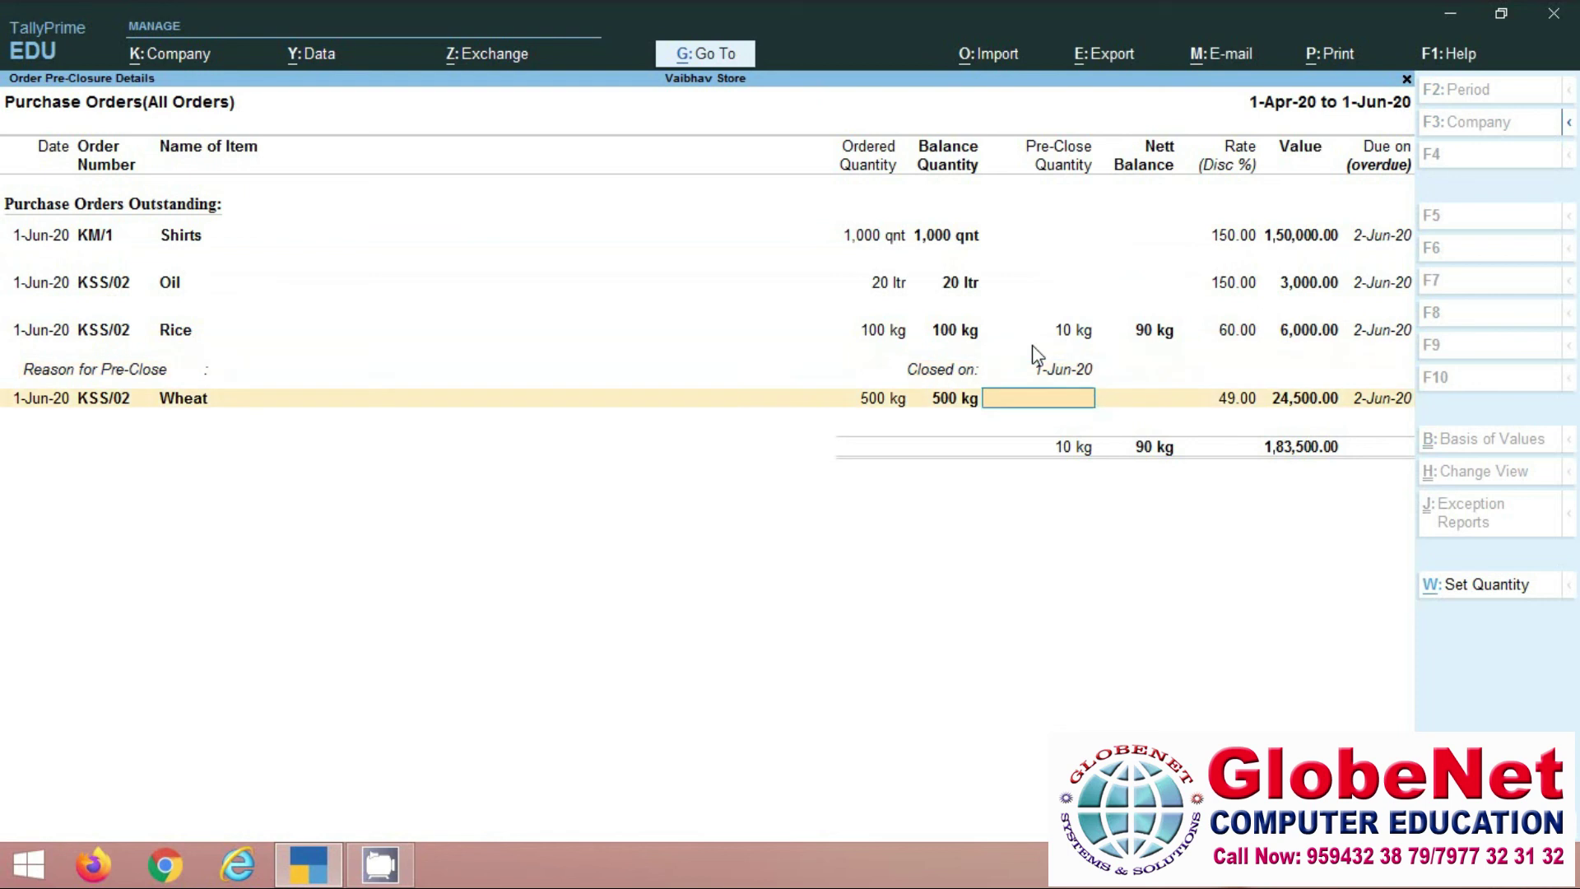
key(Return)
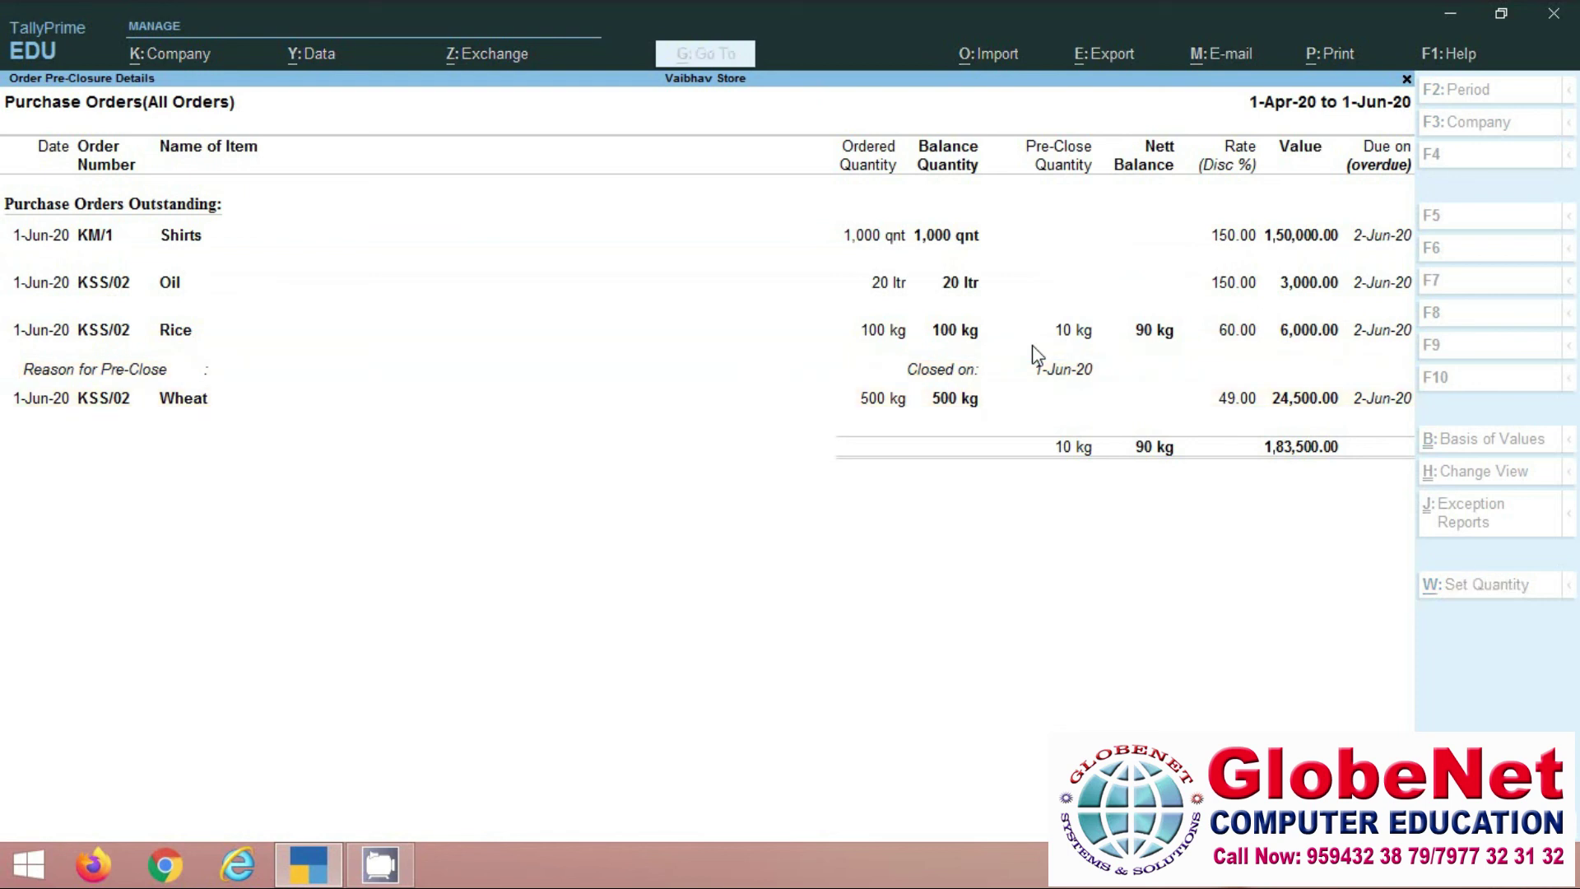